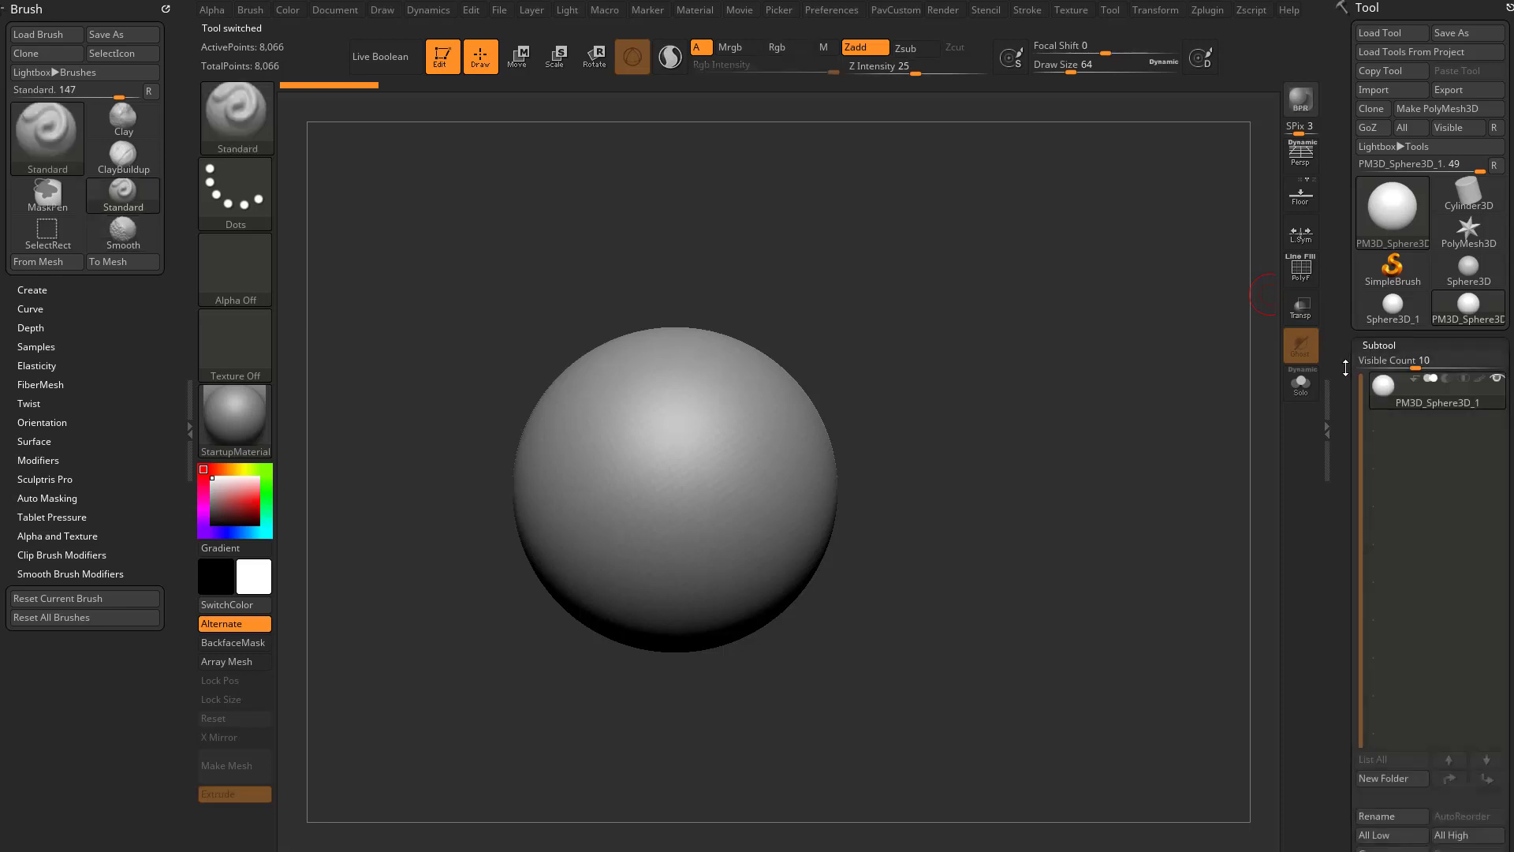
Append a Ring3D mesh as a new subtool and make it the active subtool
left_click(1450, 702)
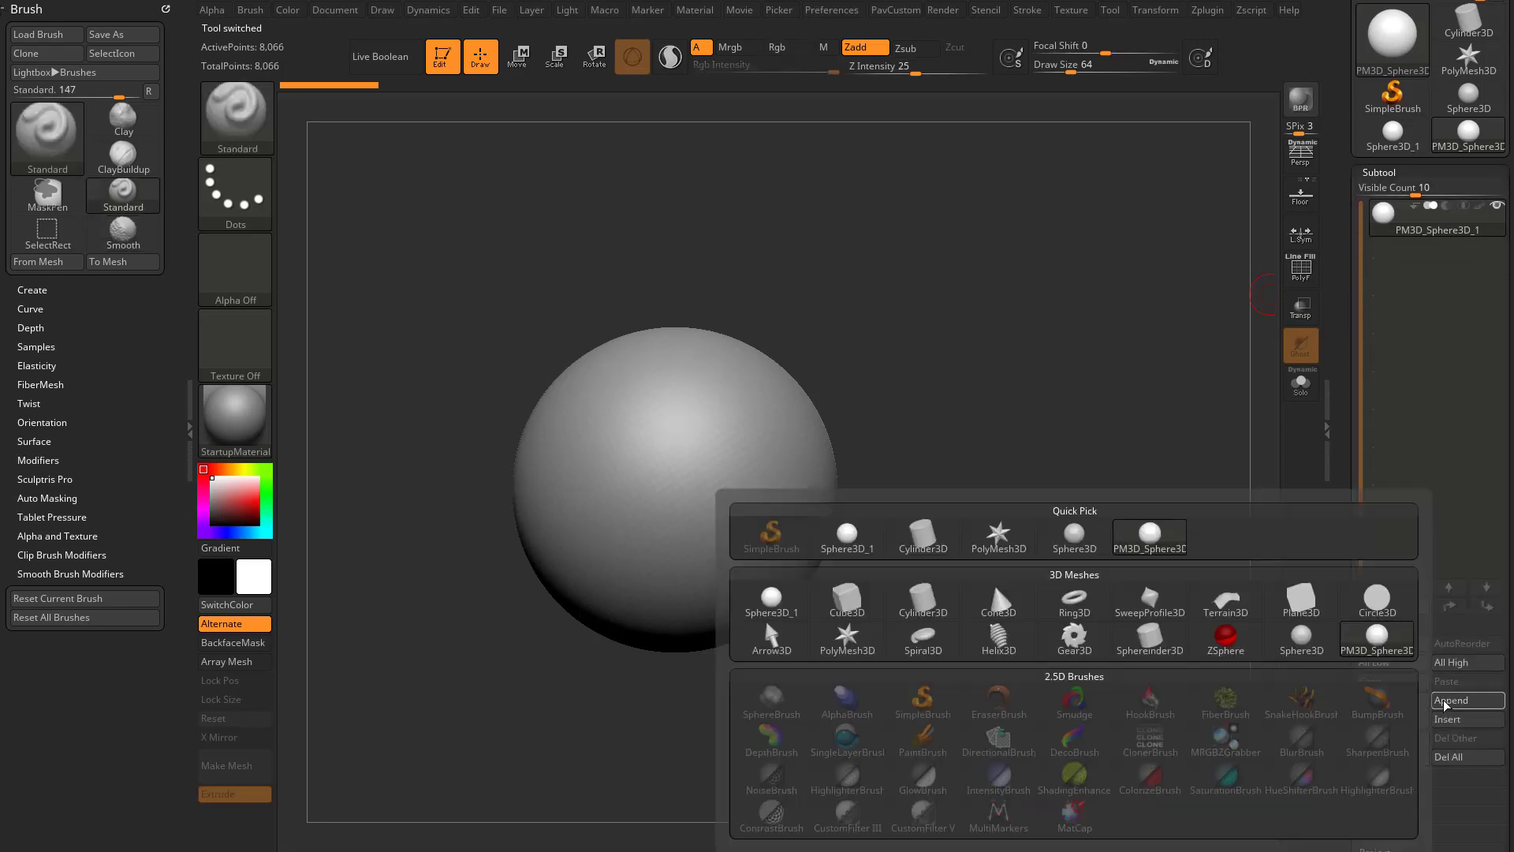
left_click(1074, 601)
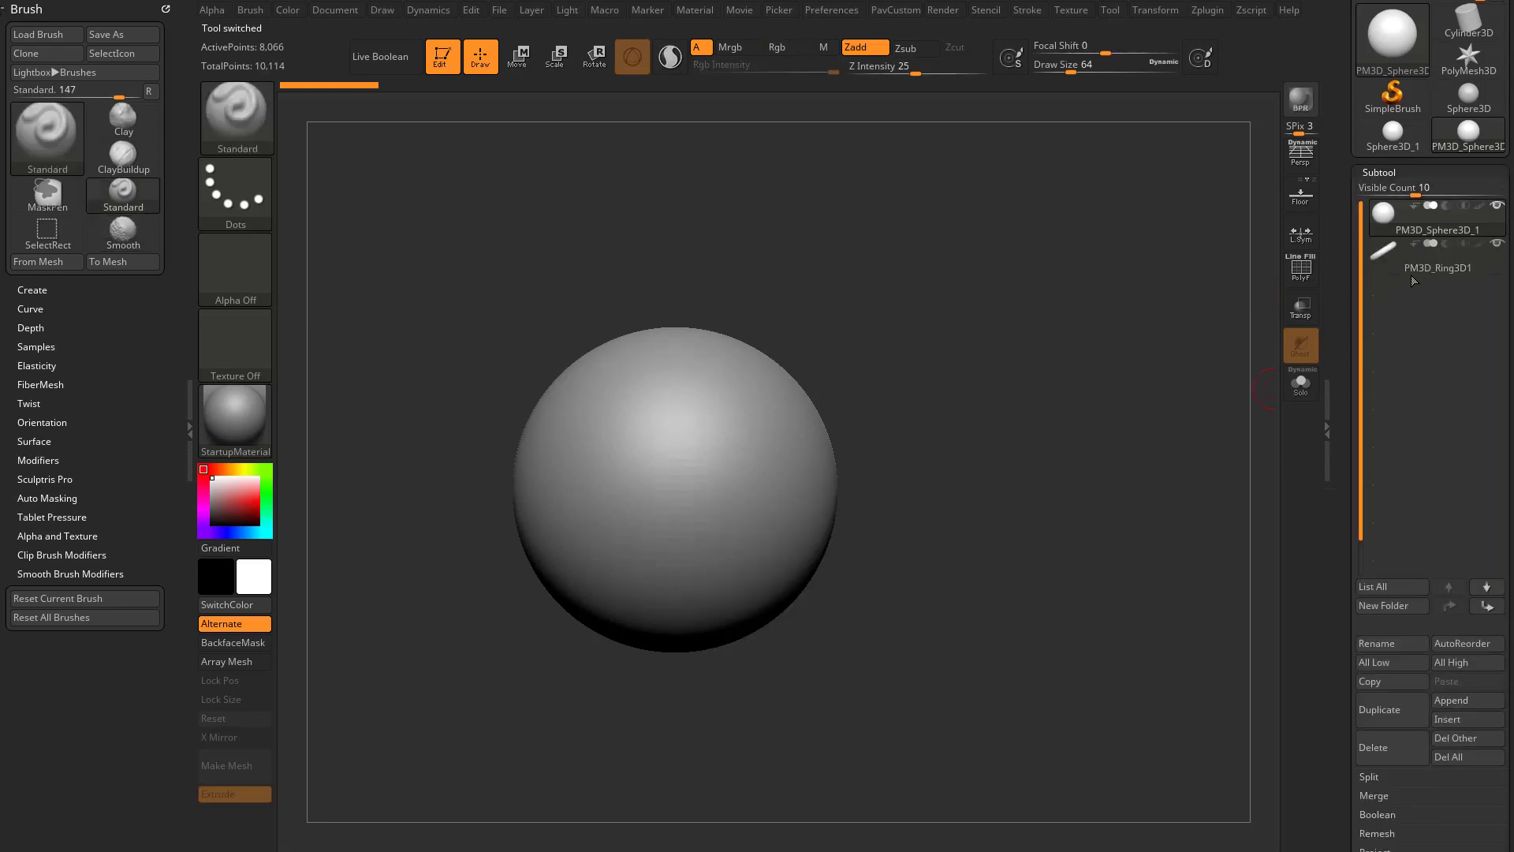
left_click(1432, 259)
Move the ring up along the Y axis so it wraps around the upper part of the sphere
left_click_drag(1041, 384, 1055, 459, "alt")
key("w")
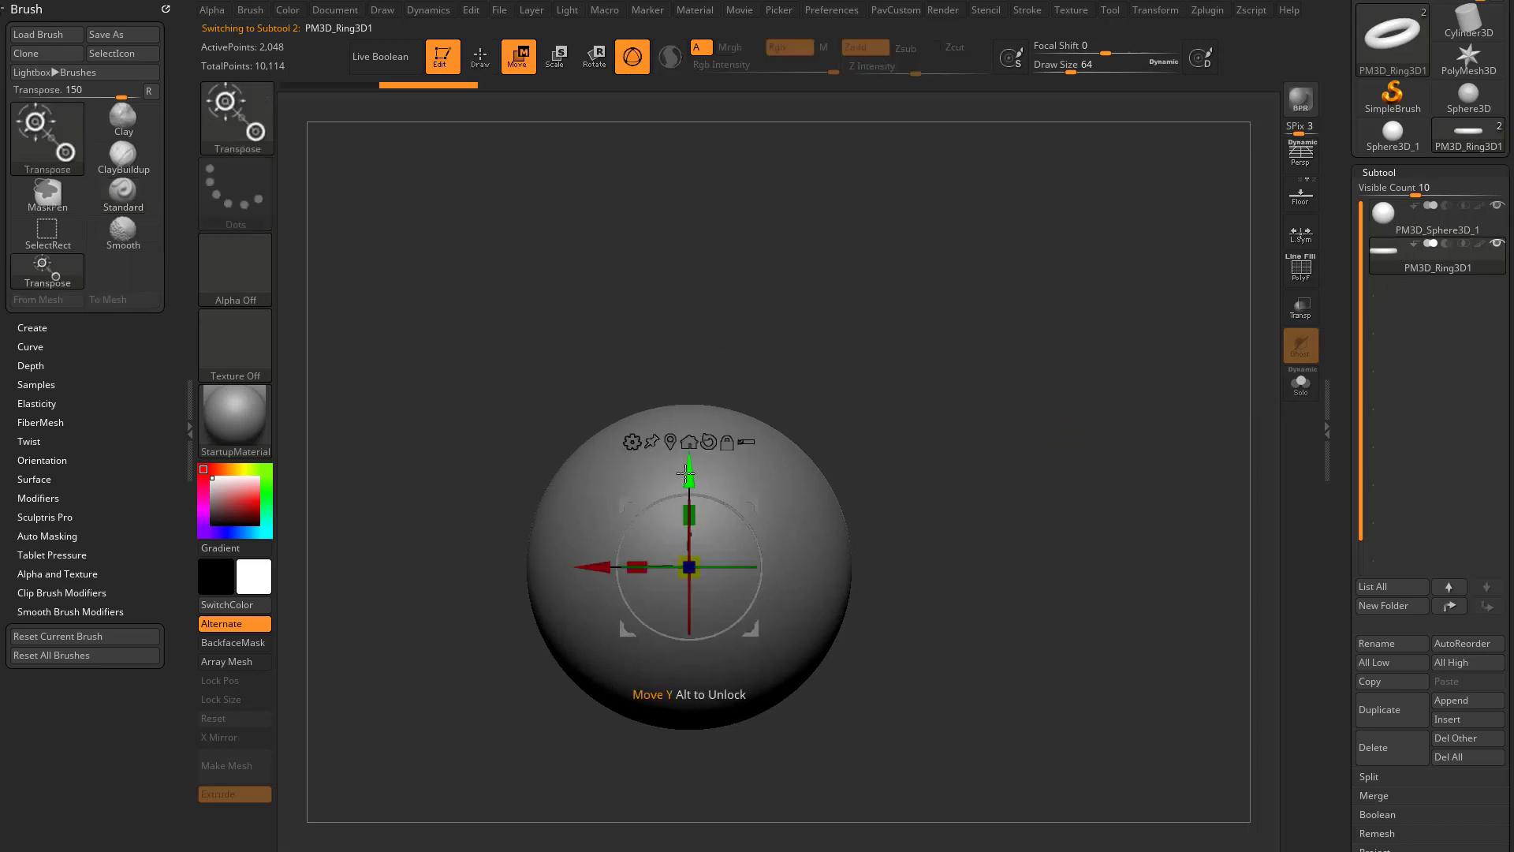
left_click_drag(690, 473, 682, 386)
key("q")
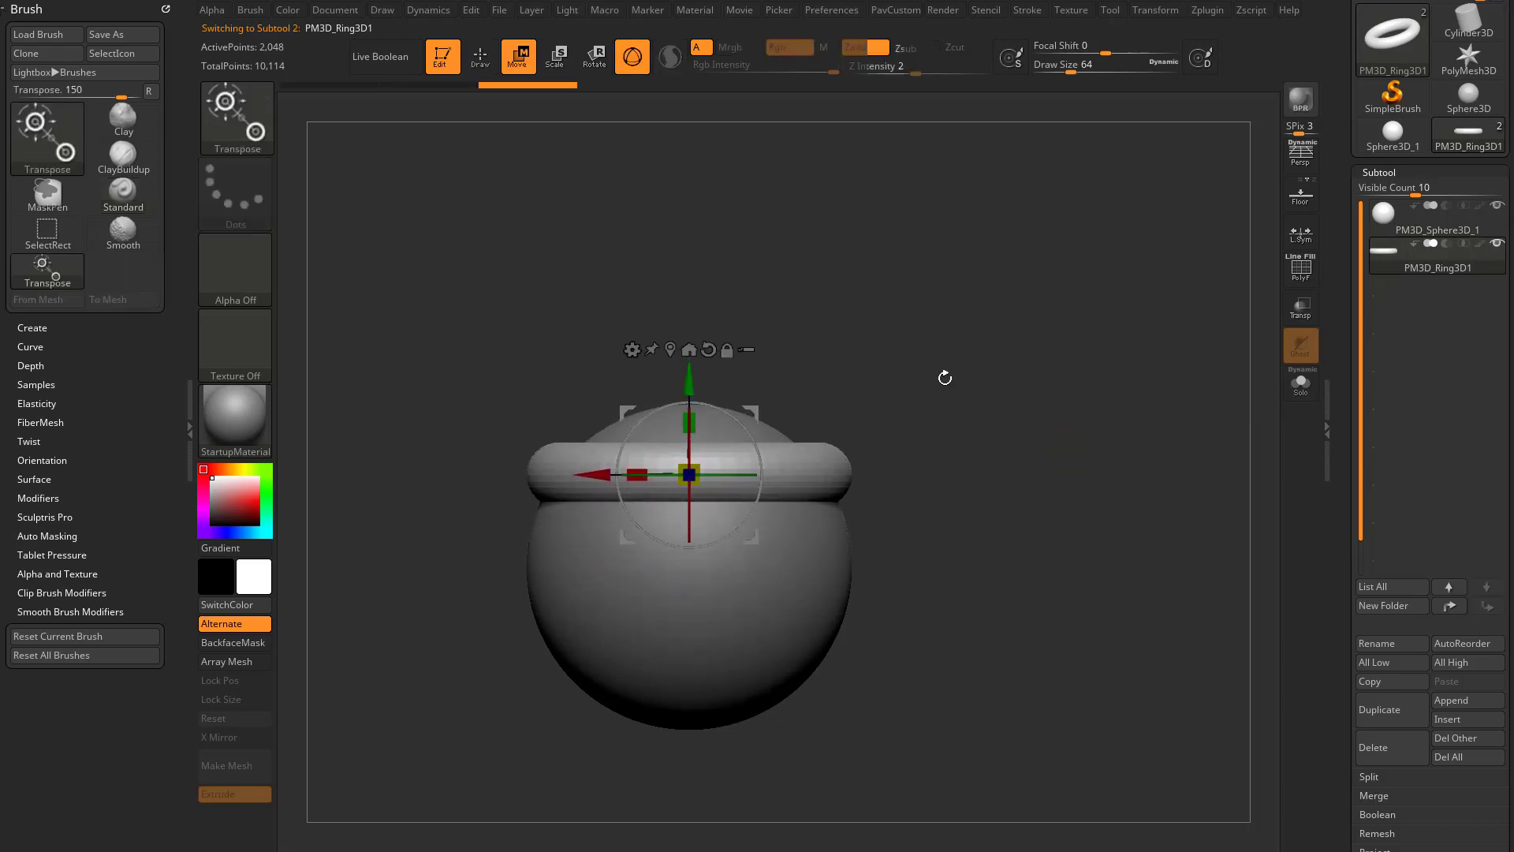
mouse_move(944, 375)
left_mouse_down()
mouse_move(915, 423)
mouse_move(970, 423)
mouse_move(962, 367)
mouse_move(1015, 389)
mouse_move(903, 460)
left_mouse_up()
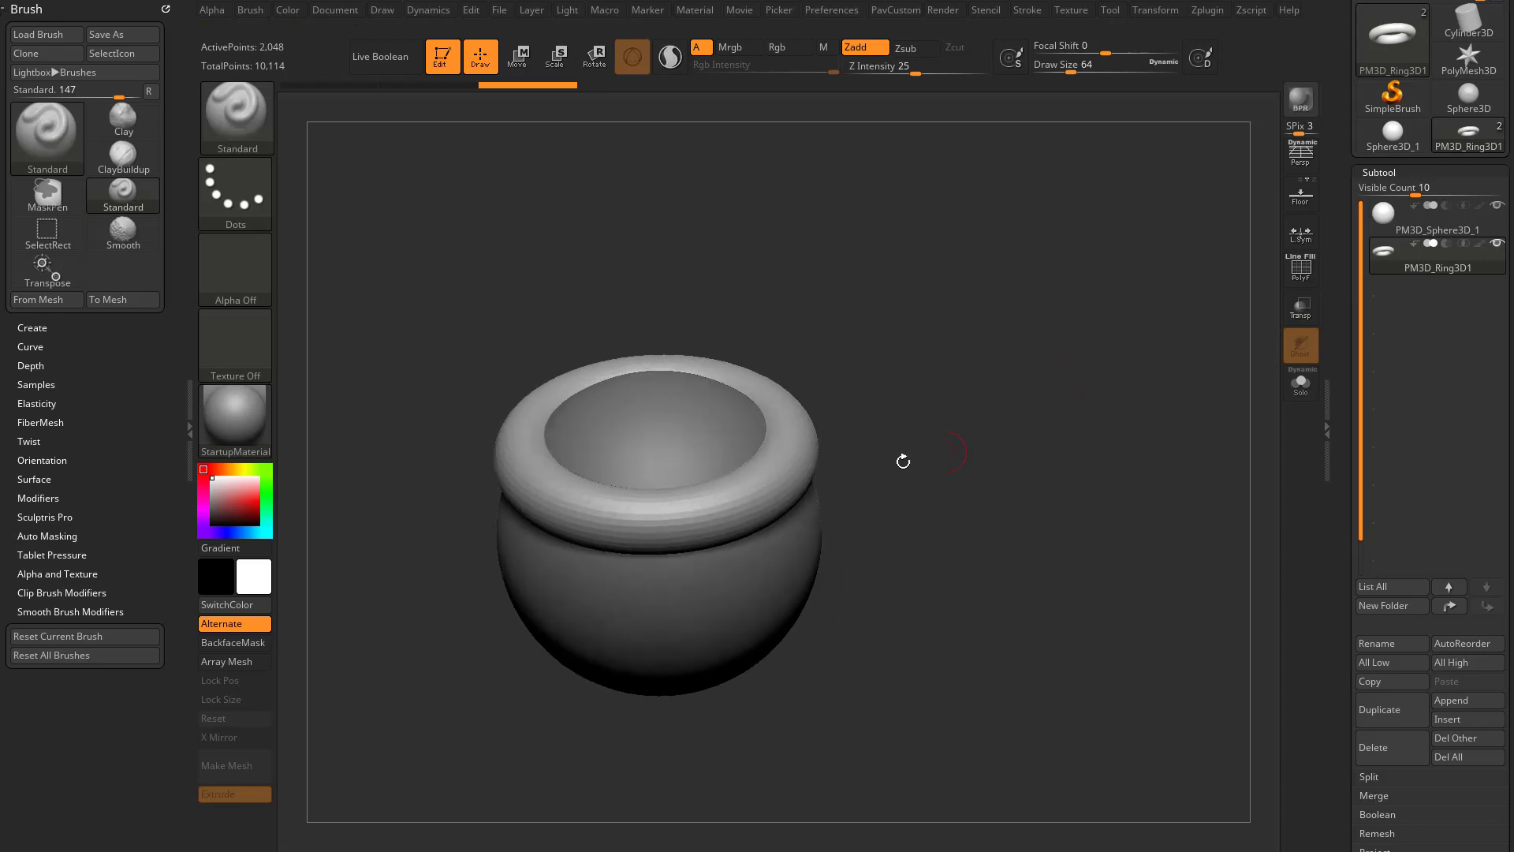
Duplicate the ring straight down along the Y axis to the lower part of the sphere, within the same subtool
left_click_drag(805, 455, 619, 422)
left_click_drag(986, 516, 1024, 511)
key("w")
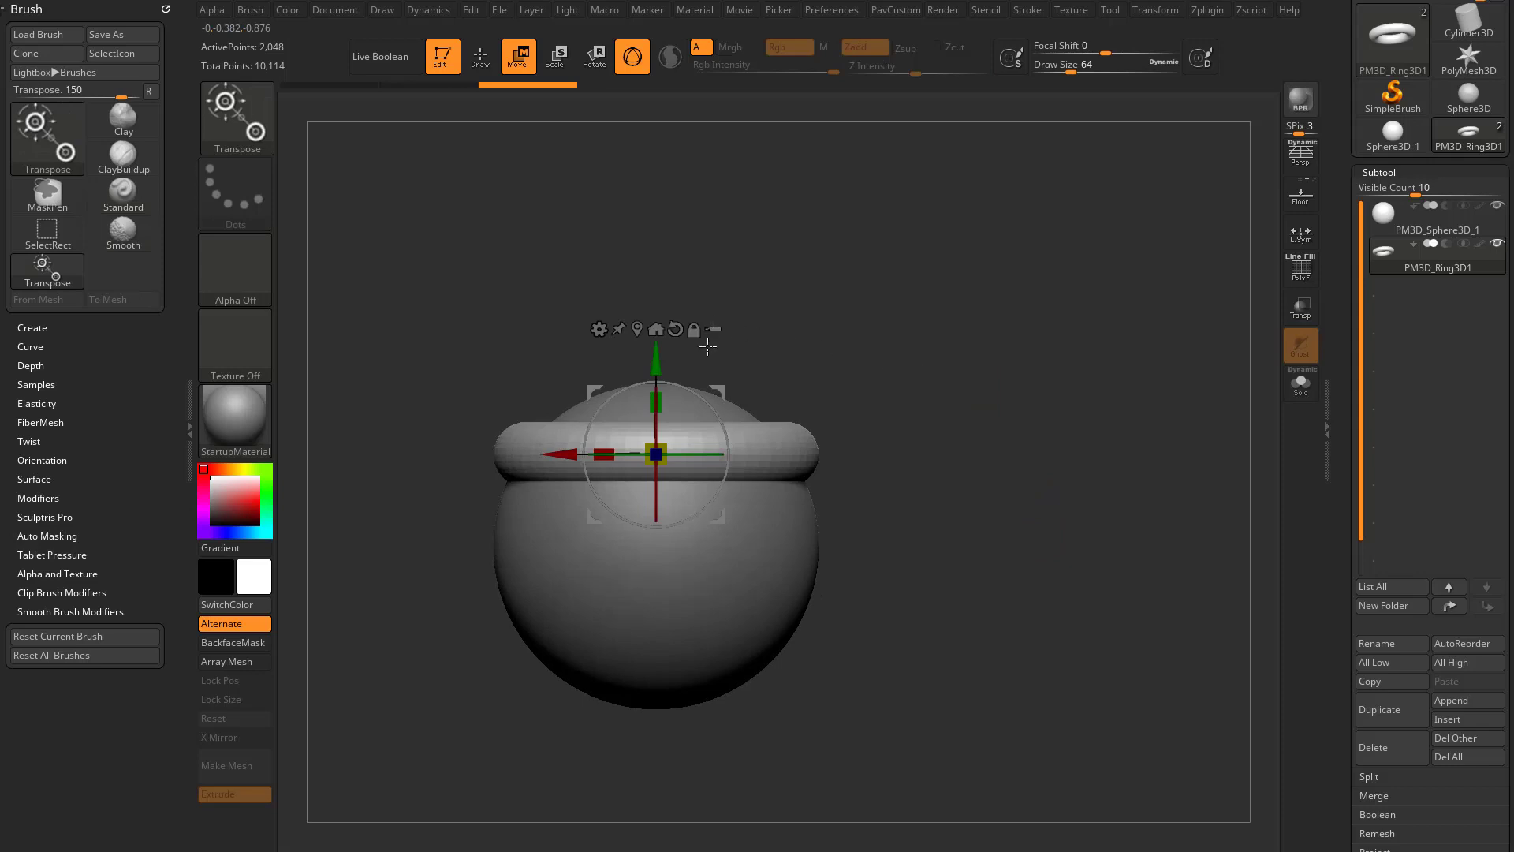
key("ctrl")
left_click_drag(656, 359, 656, 549, "ctrl")
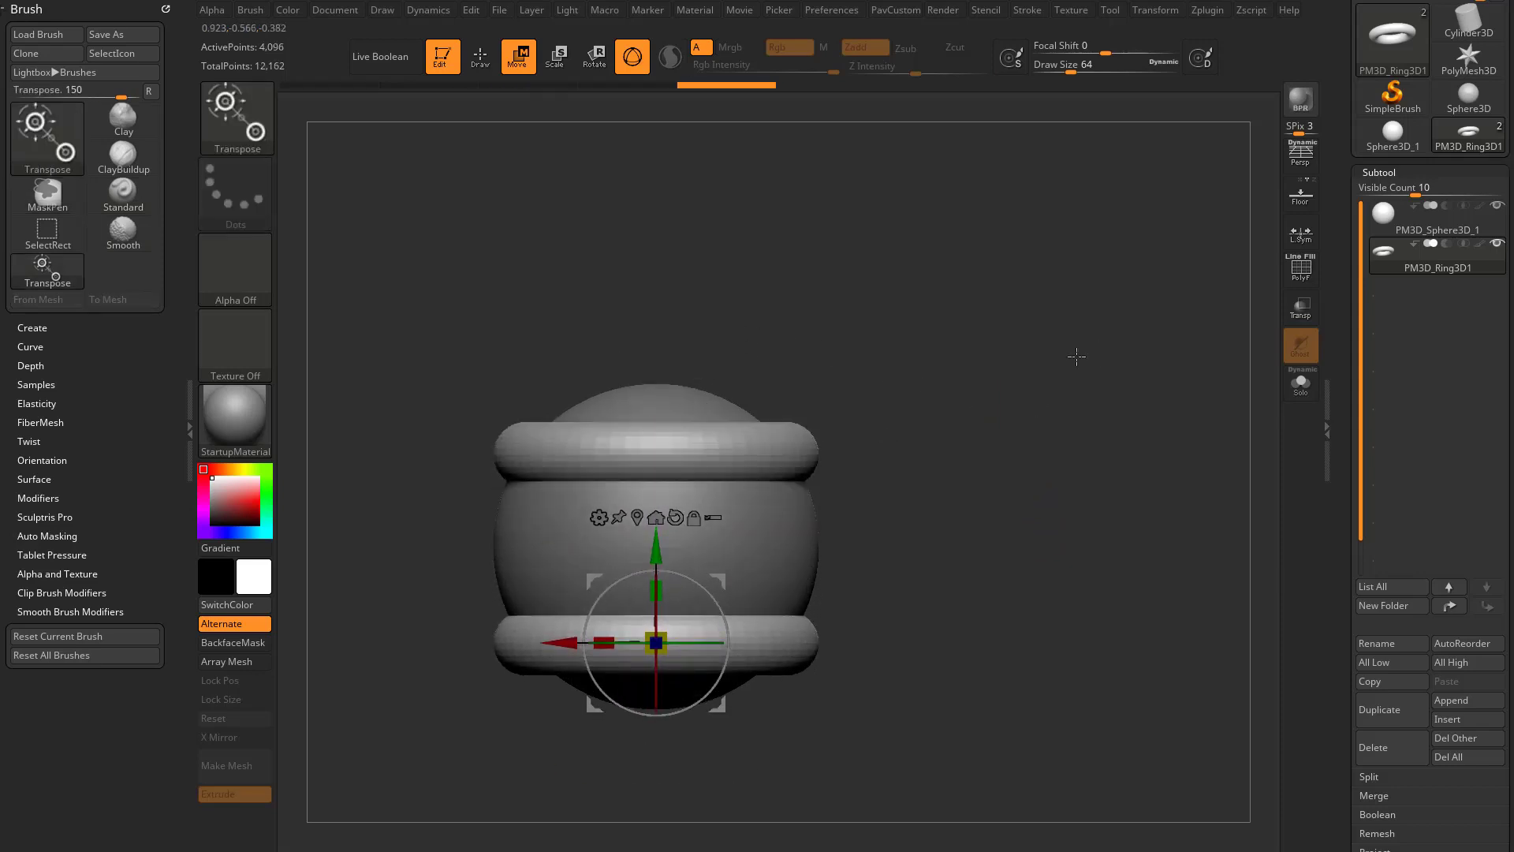
left_click_drag(1072, 355, 1097, 426)
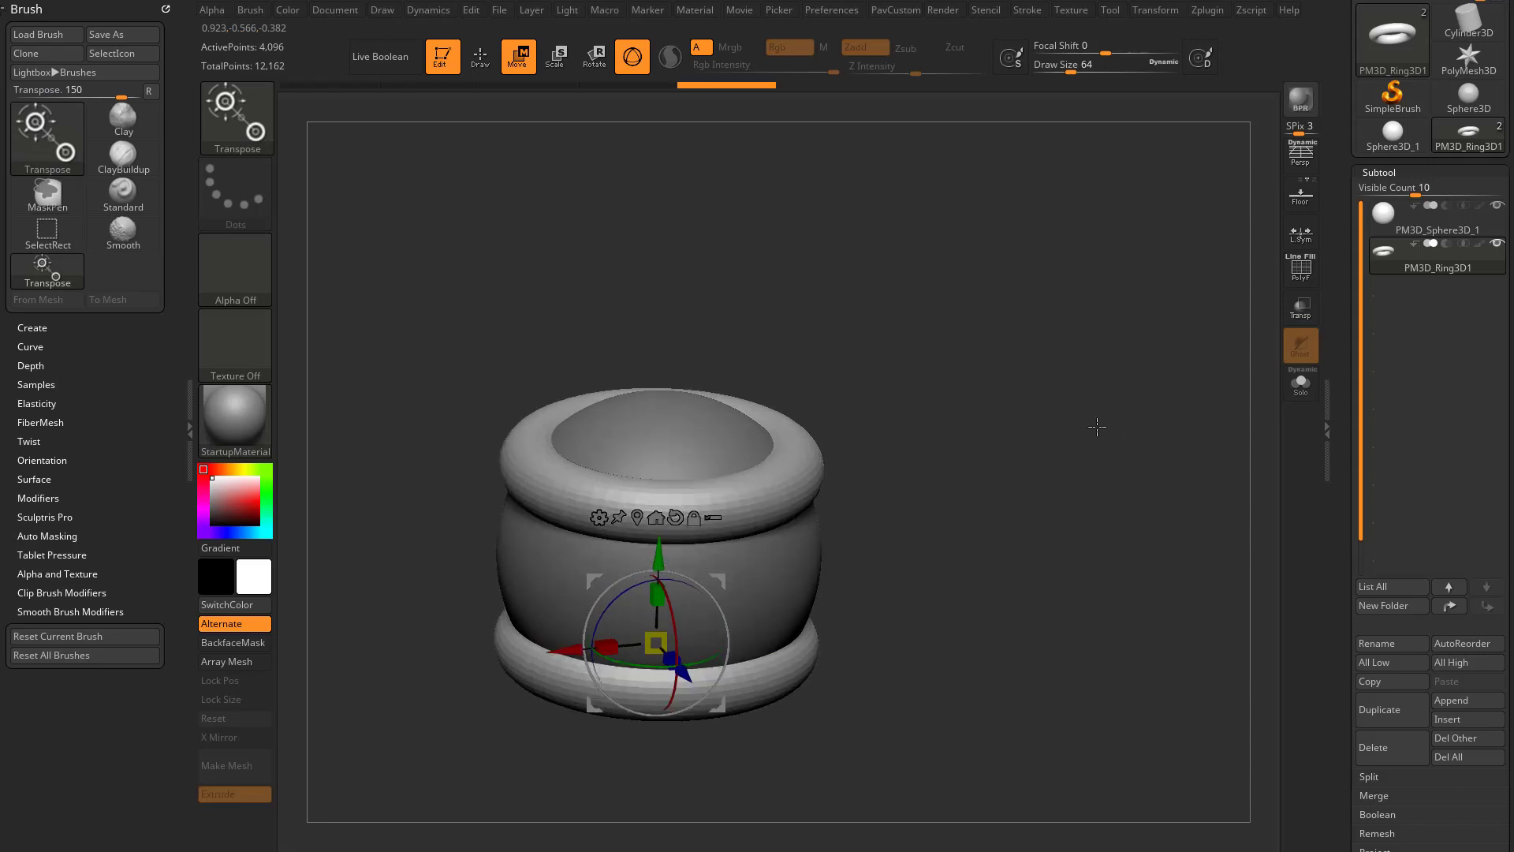
key("q")
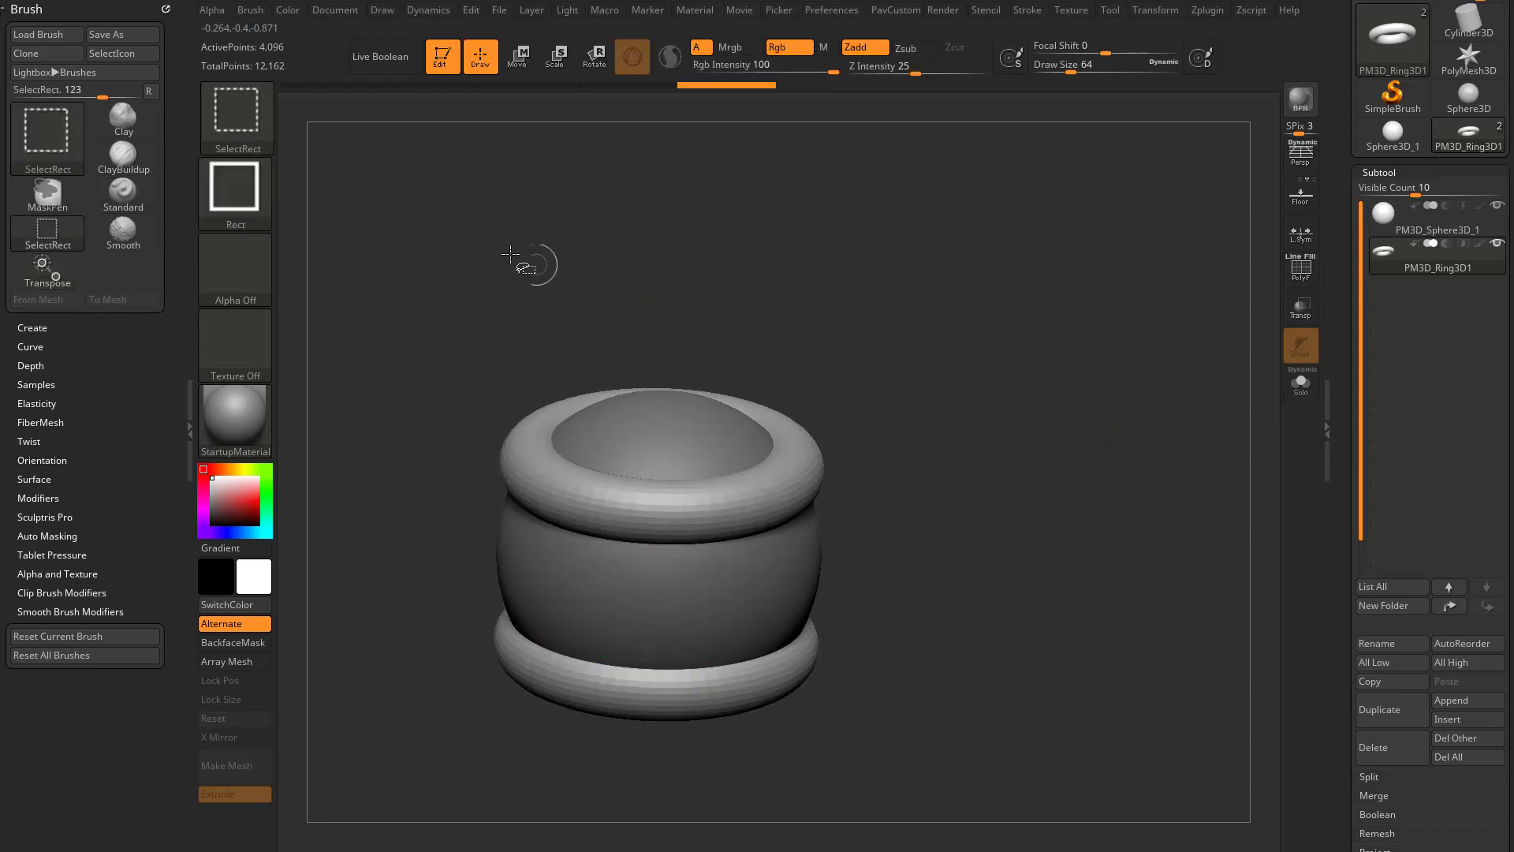
Trim away the left half of both rings with TrimCurve, cutting vertically through the sphere's centre in front view
left_click(253, 120, "ctrl+shift")
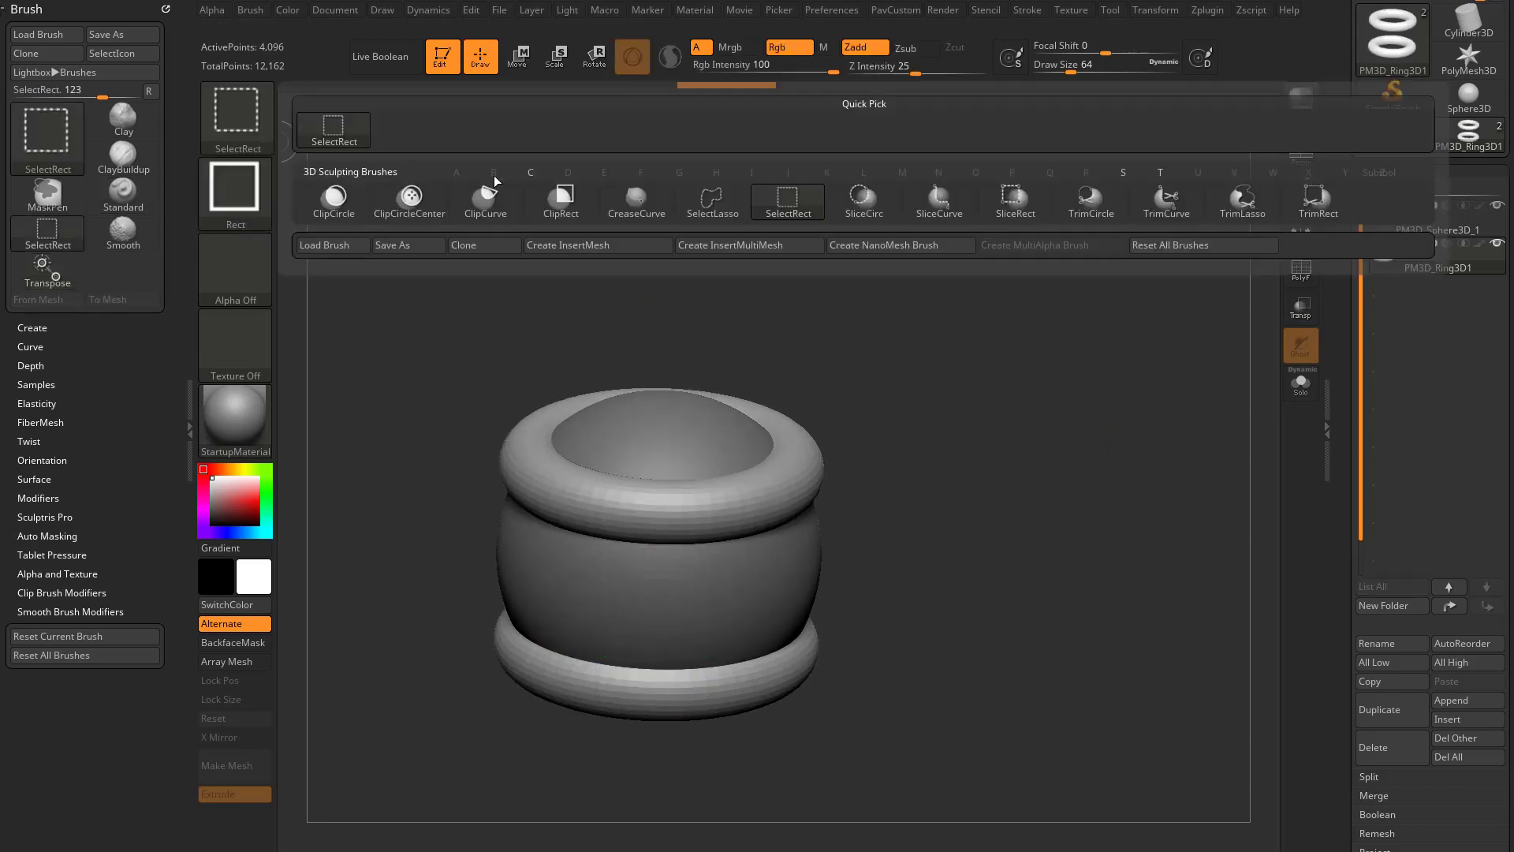
left_click(1139, 220)
mouse_move(1085, 500)
left_mouse_down()
mouse_move(1041, 470)
mouse_move(1009, 476)
left_mouse_up()
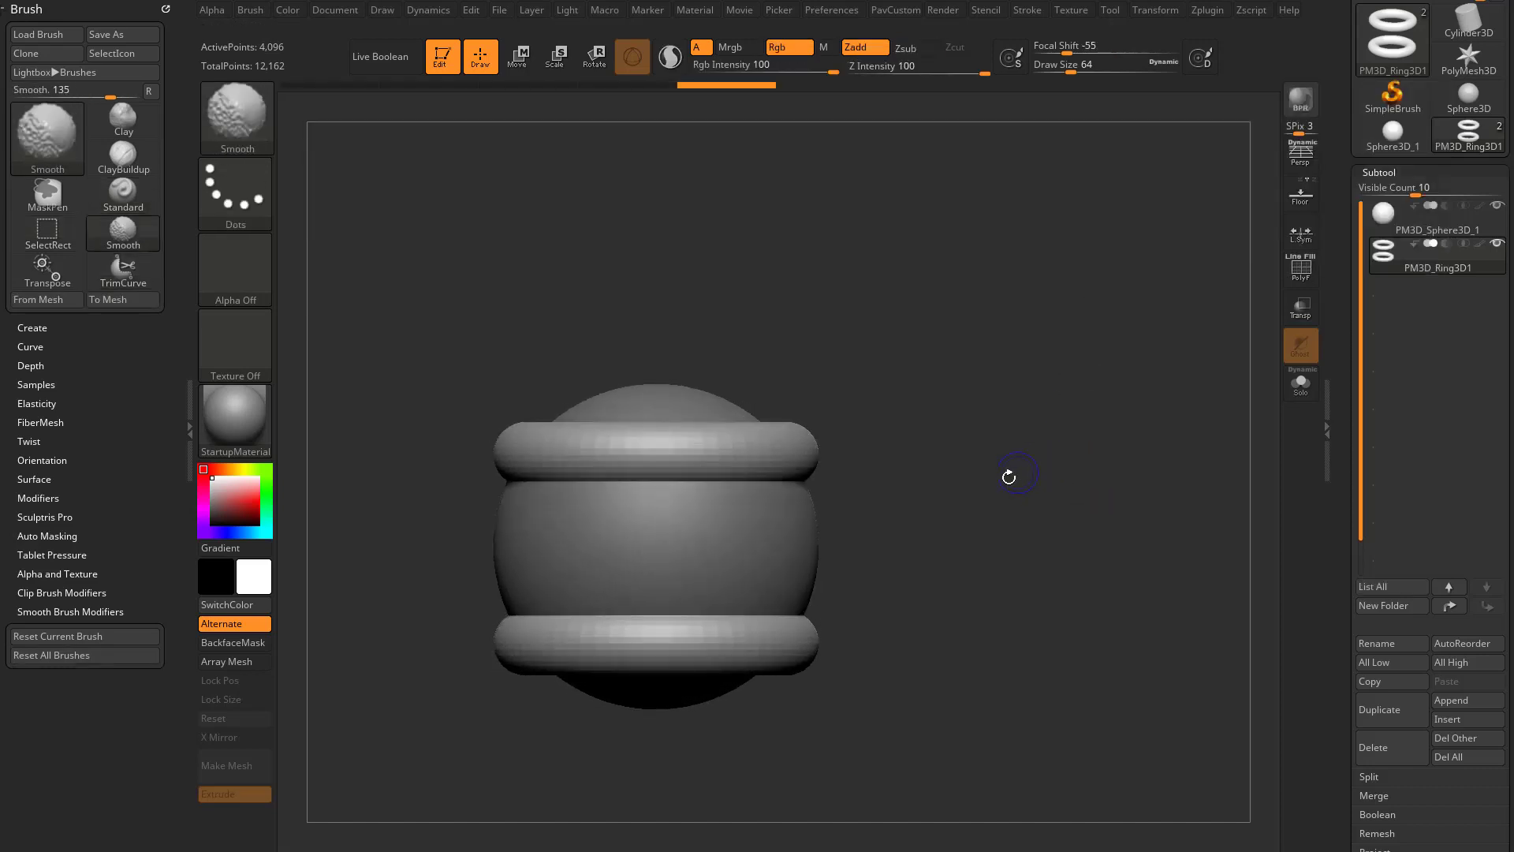
left_click_drag(654, 797, 655, 237, "ctrl+shift")
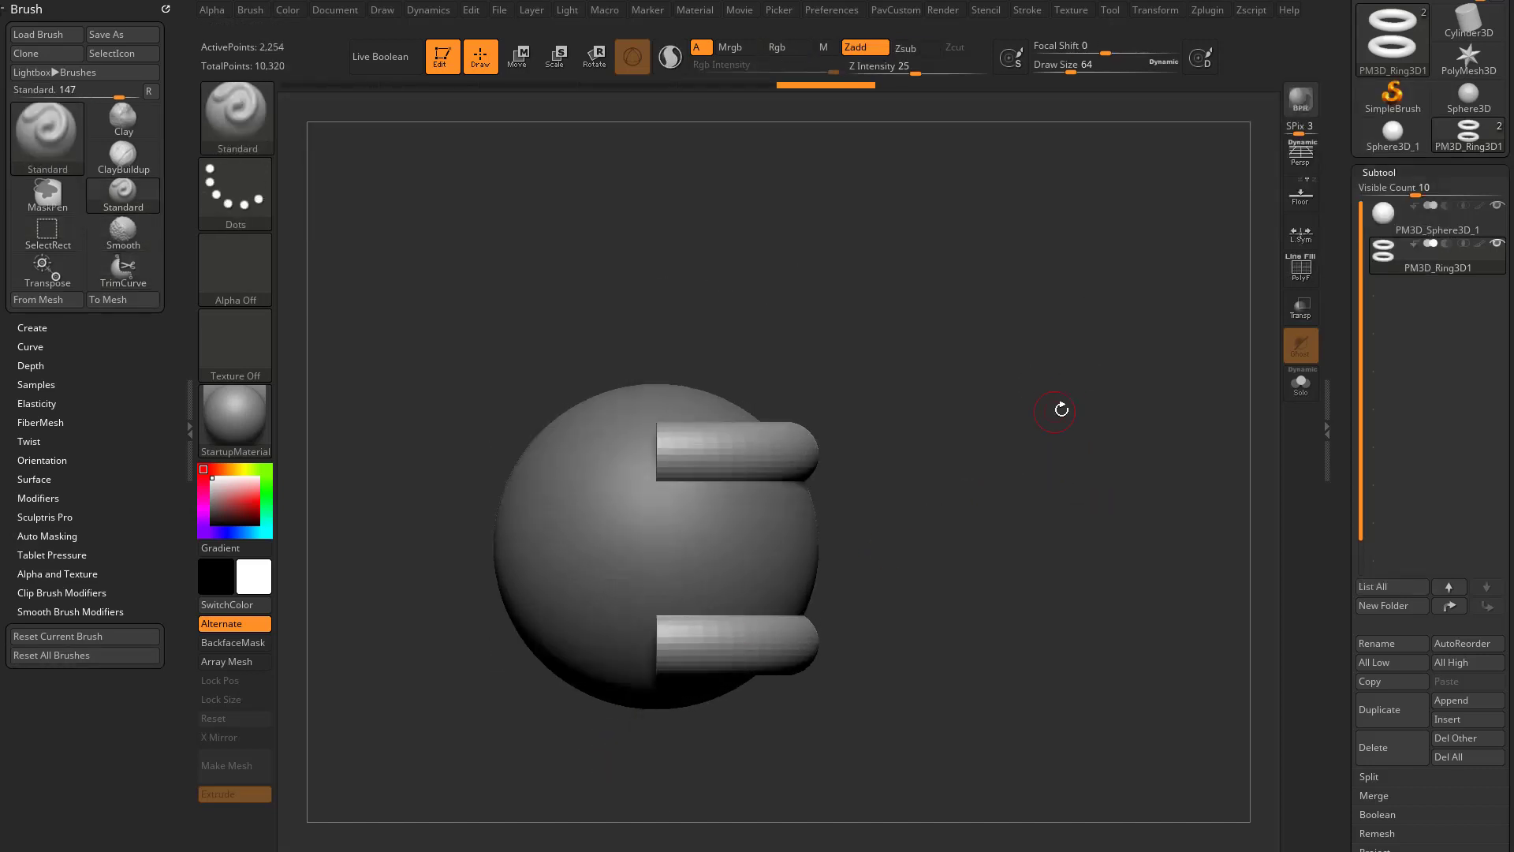
left_click_drag(1060, 410, 1103, 435)
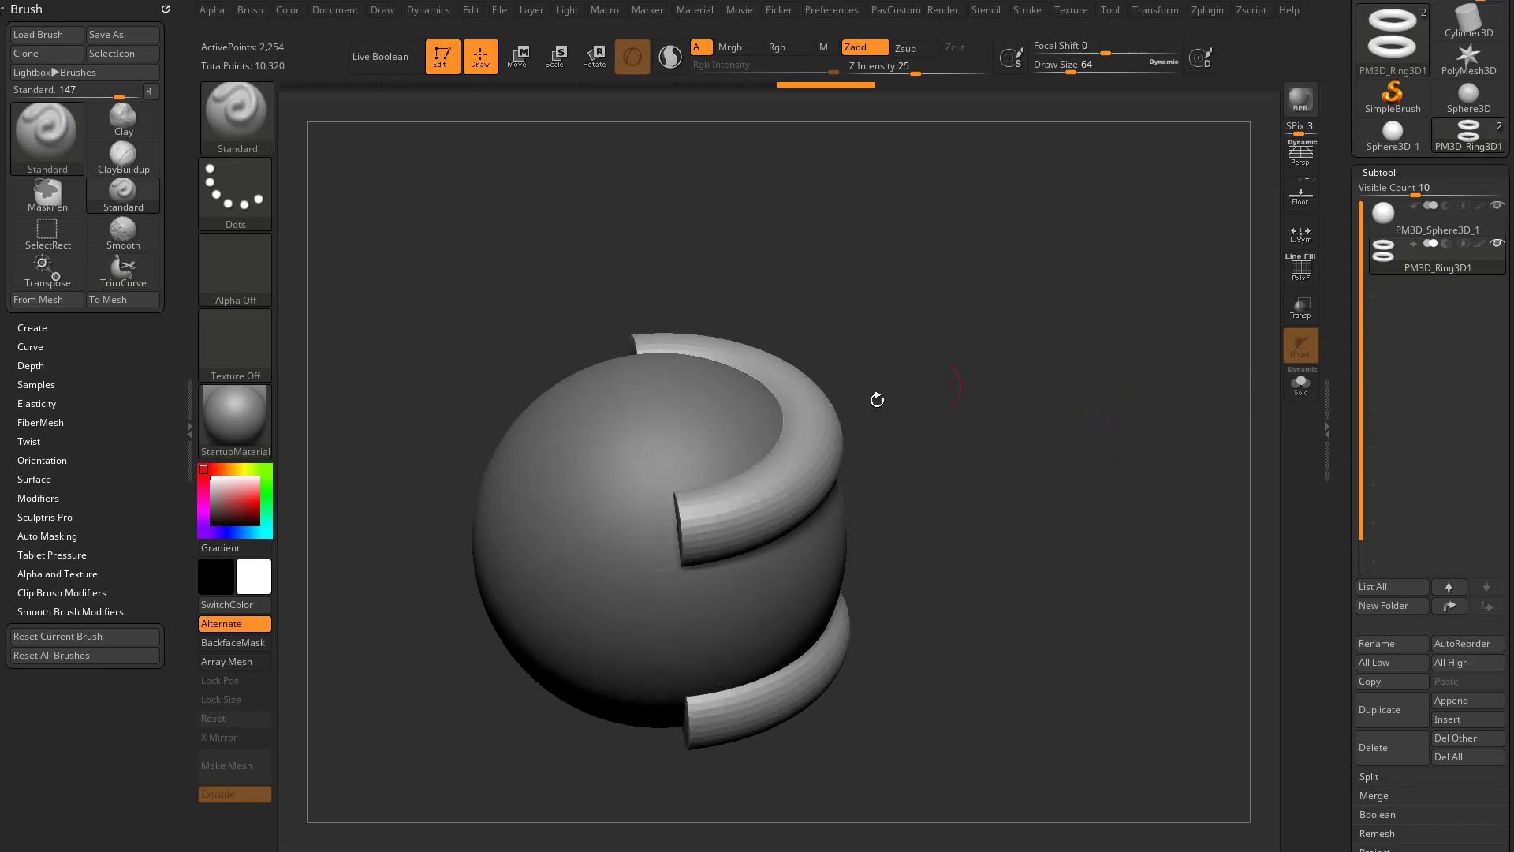
left_click_drag(986, 565, 882, 467)
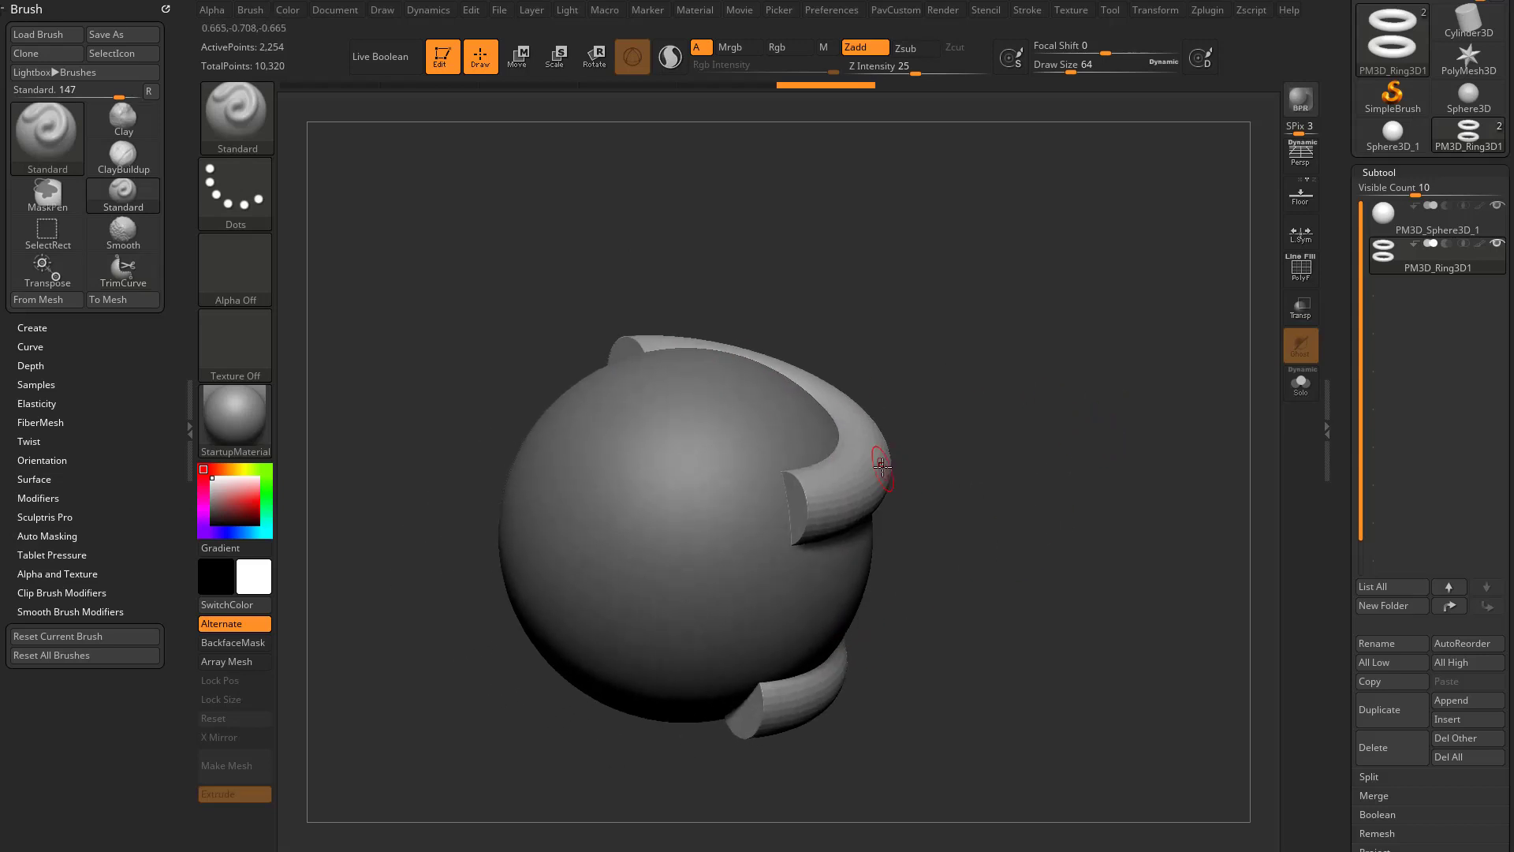
left_click_drag(878, 415, 680, 473)
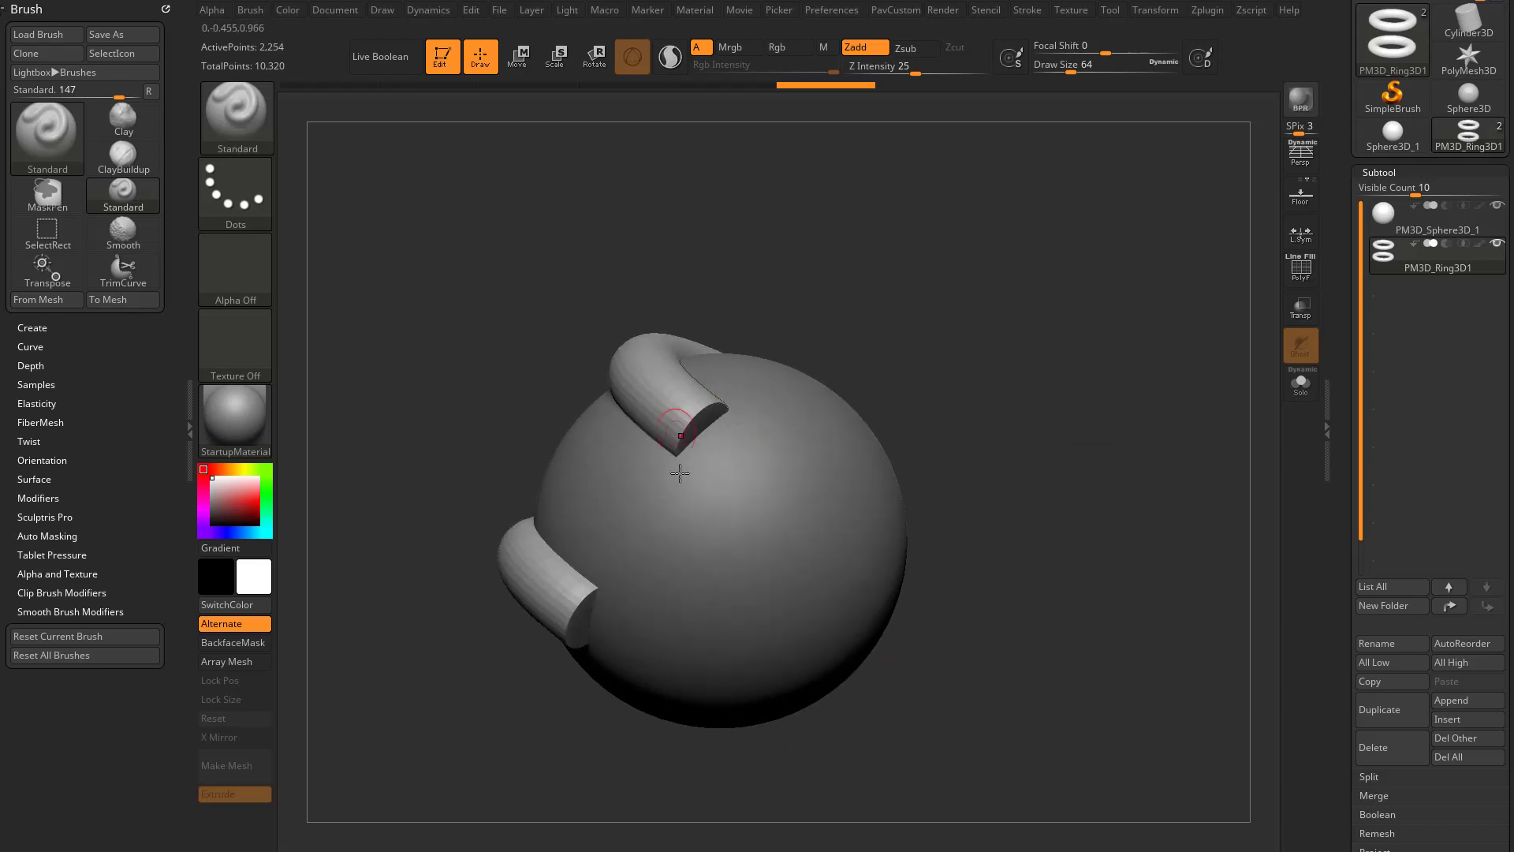
left_click_drag(986, 370, 1091, 451)
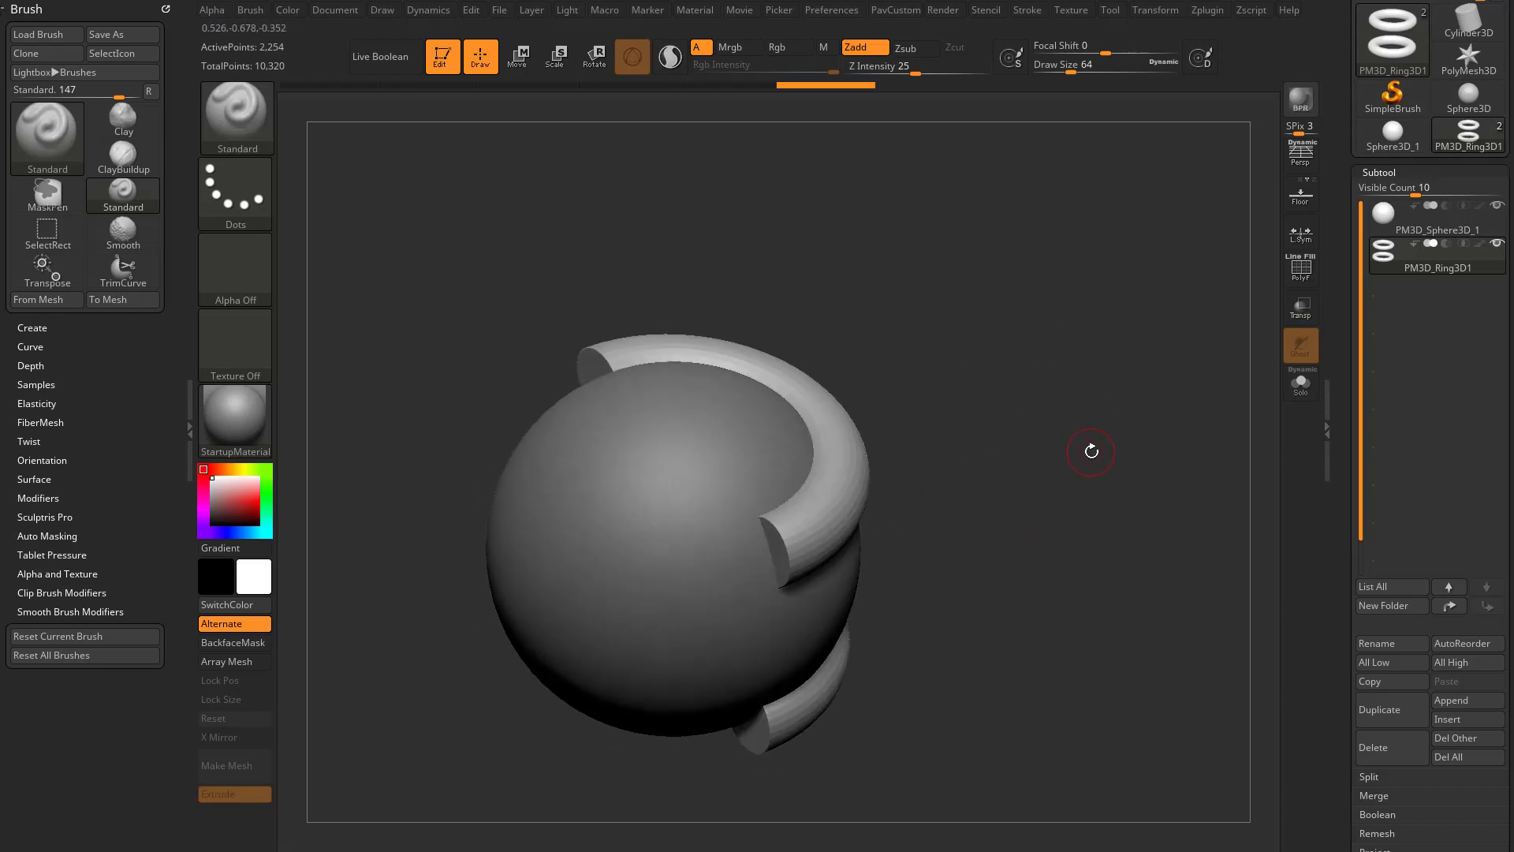
Merge the sphere subtool down with the ring subtool and accept the non-undoable operation until next restart
left_click(1422, 223)
scroll(1343, 192, "down", 5)
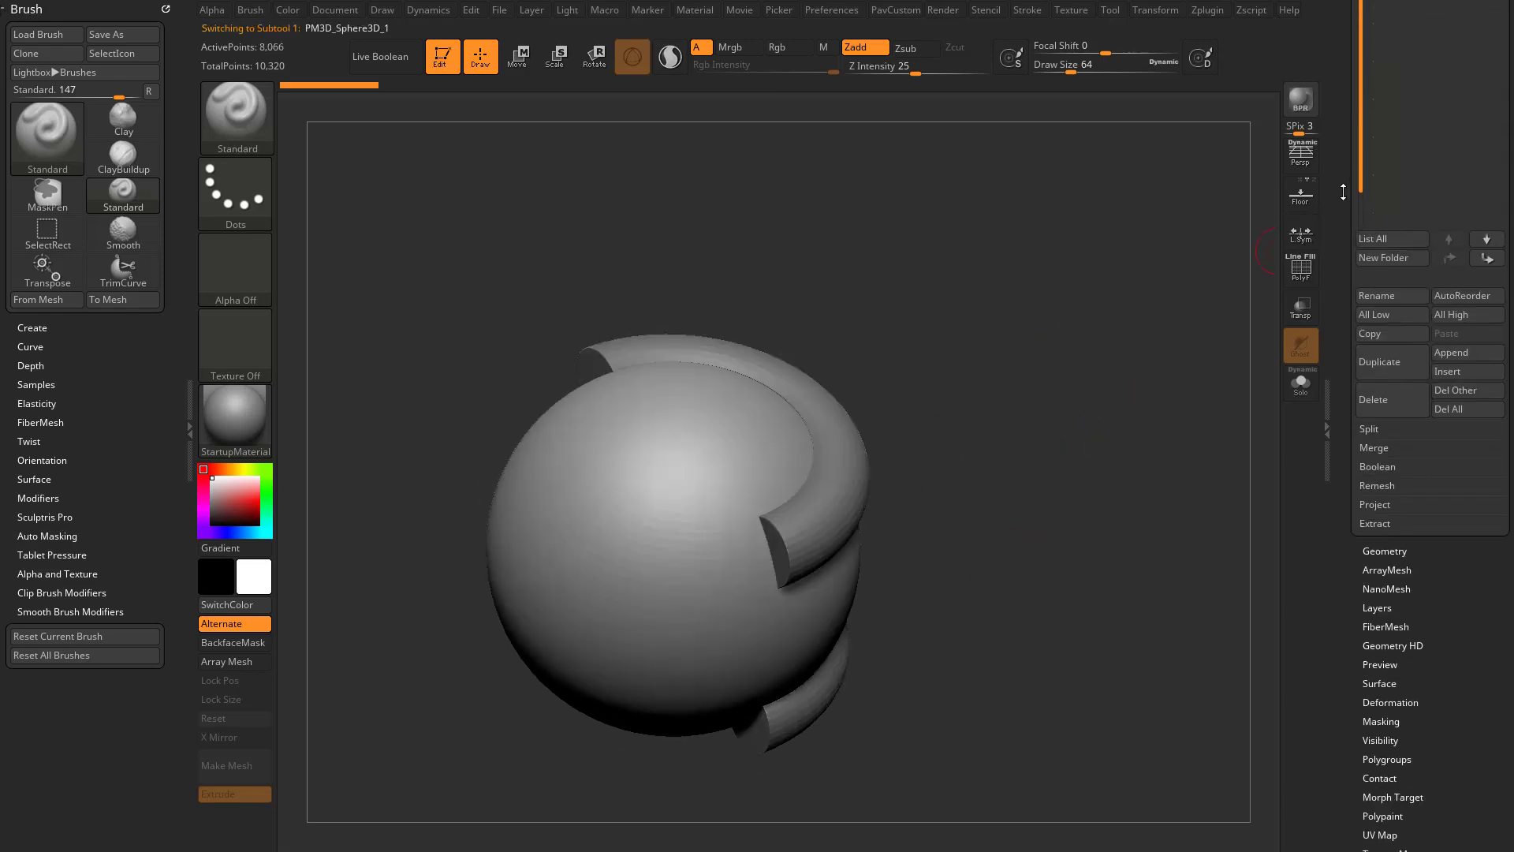
left_click(1375, 448)
left_click(1363, 466)
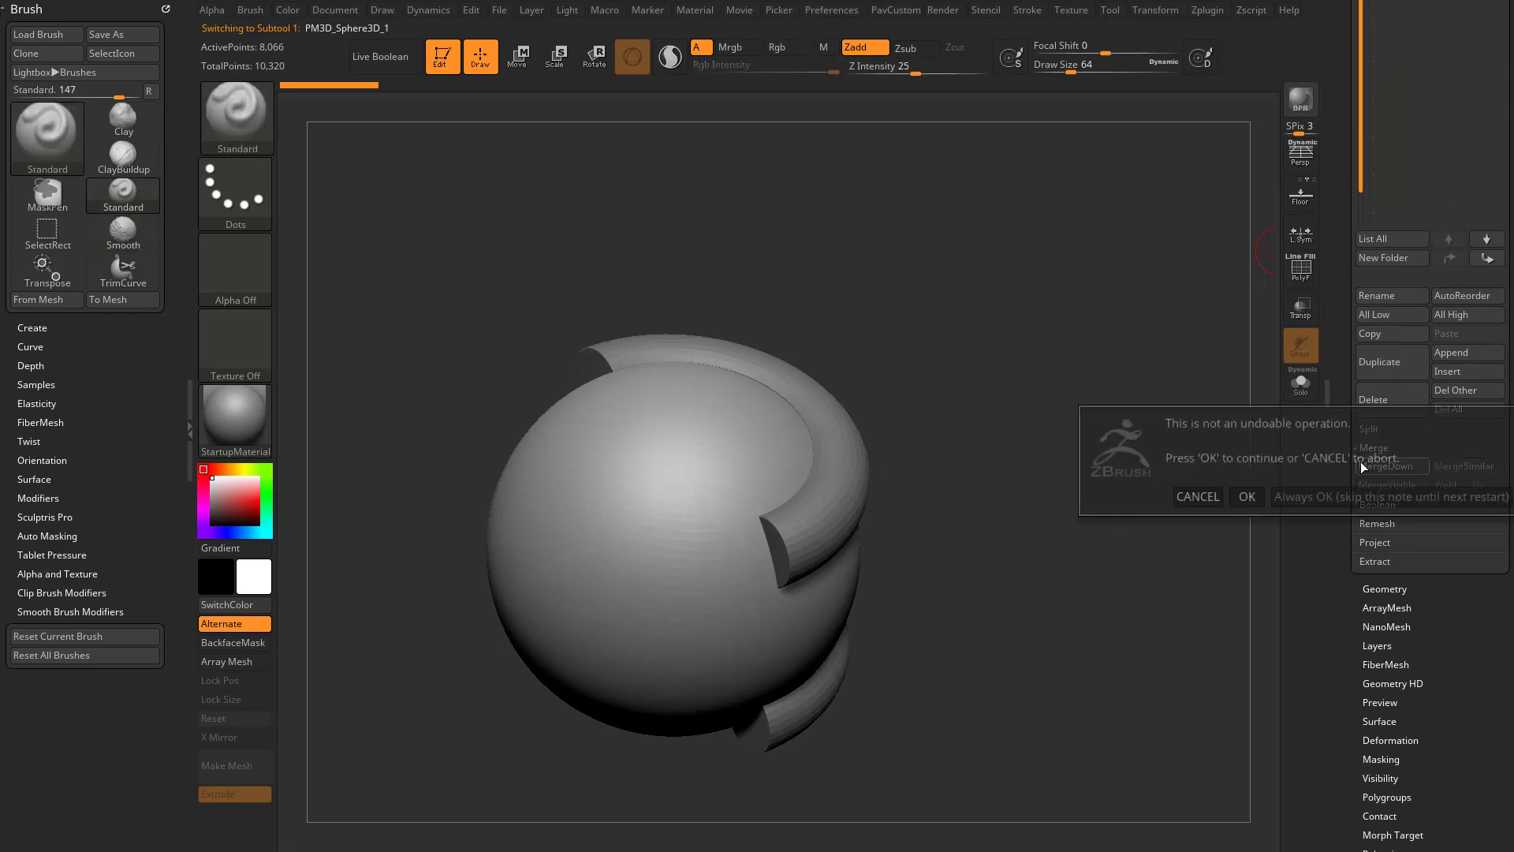
left_click(1317, 496)
scroll(1340, 577, "up", 5)
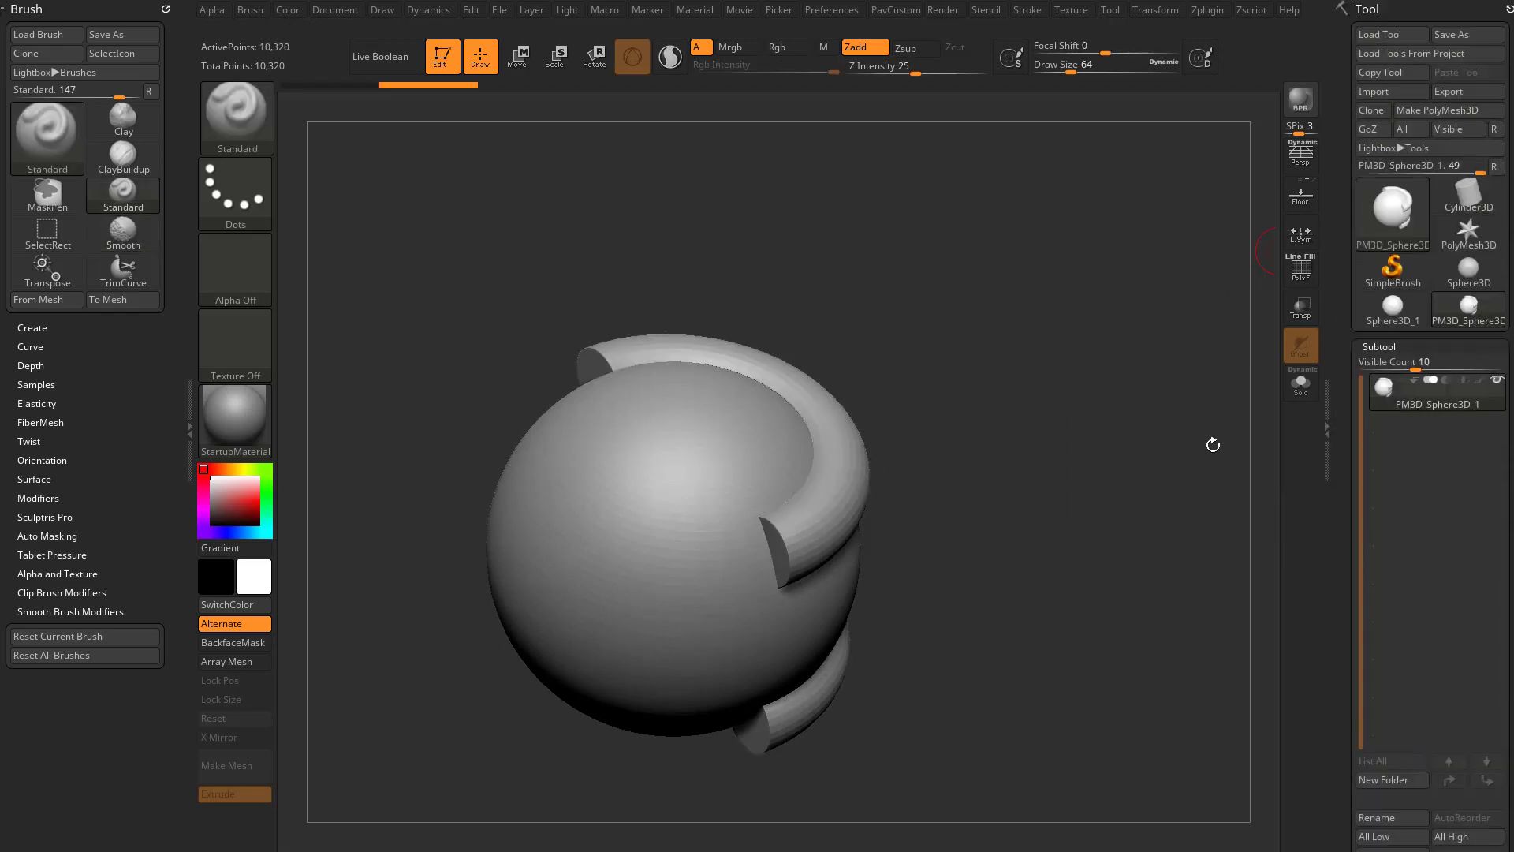
Replace the docked Brush palette with the Zplugin palette
mouse_move(1213, 444)
left_mouse_down()
mouse_move(1115, 473)
mouse_move(1088, 362)
left_mouse_up()
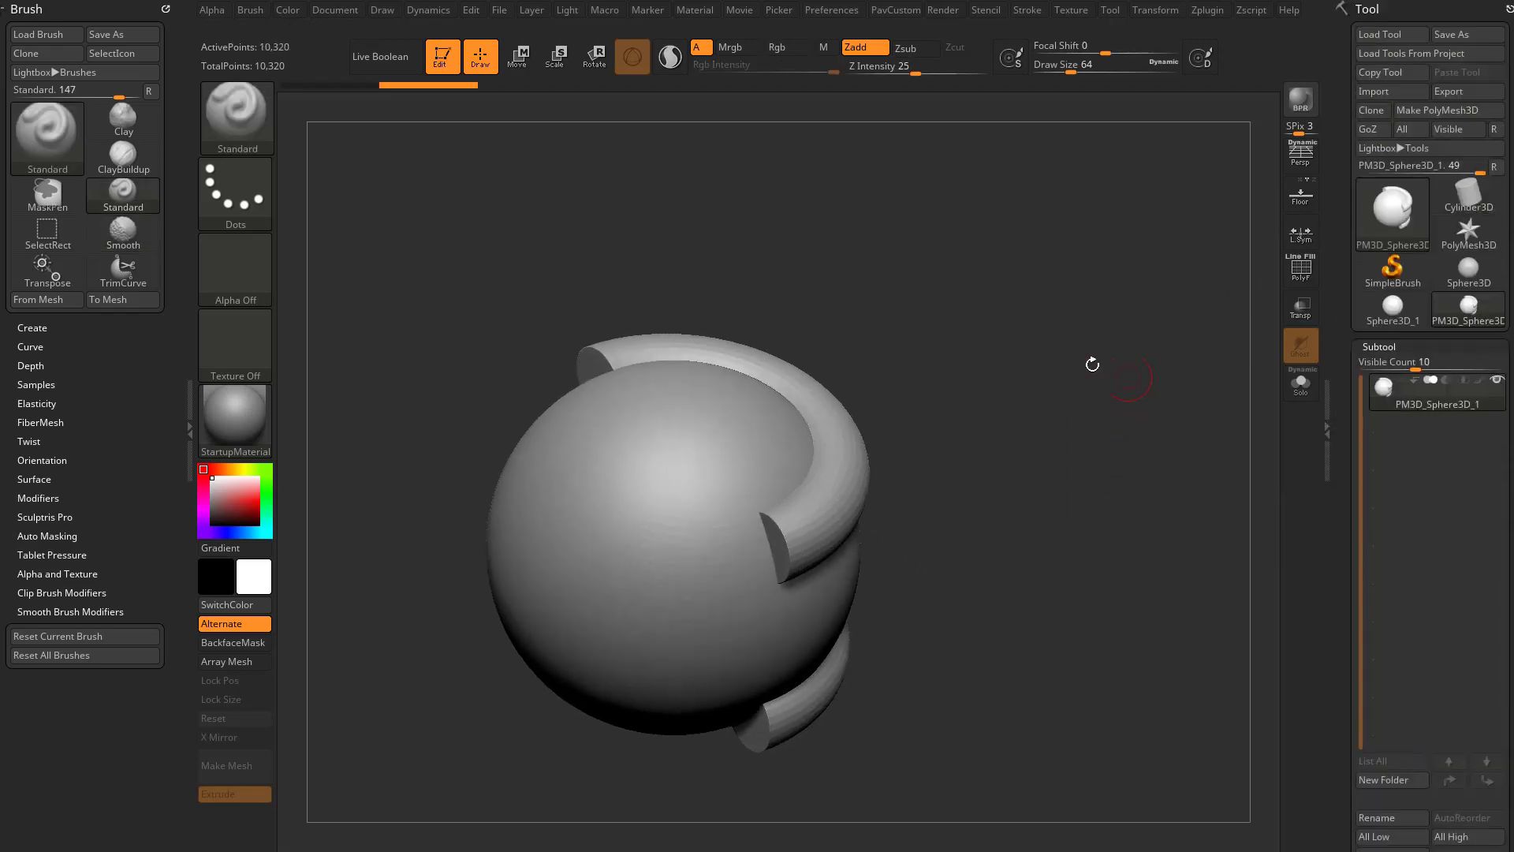
left_click(168, 8)
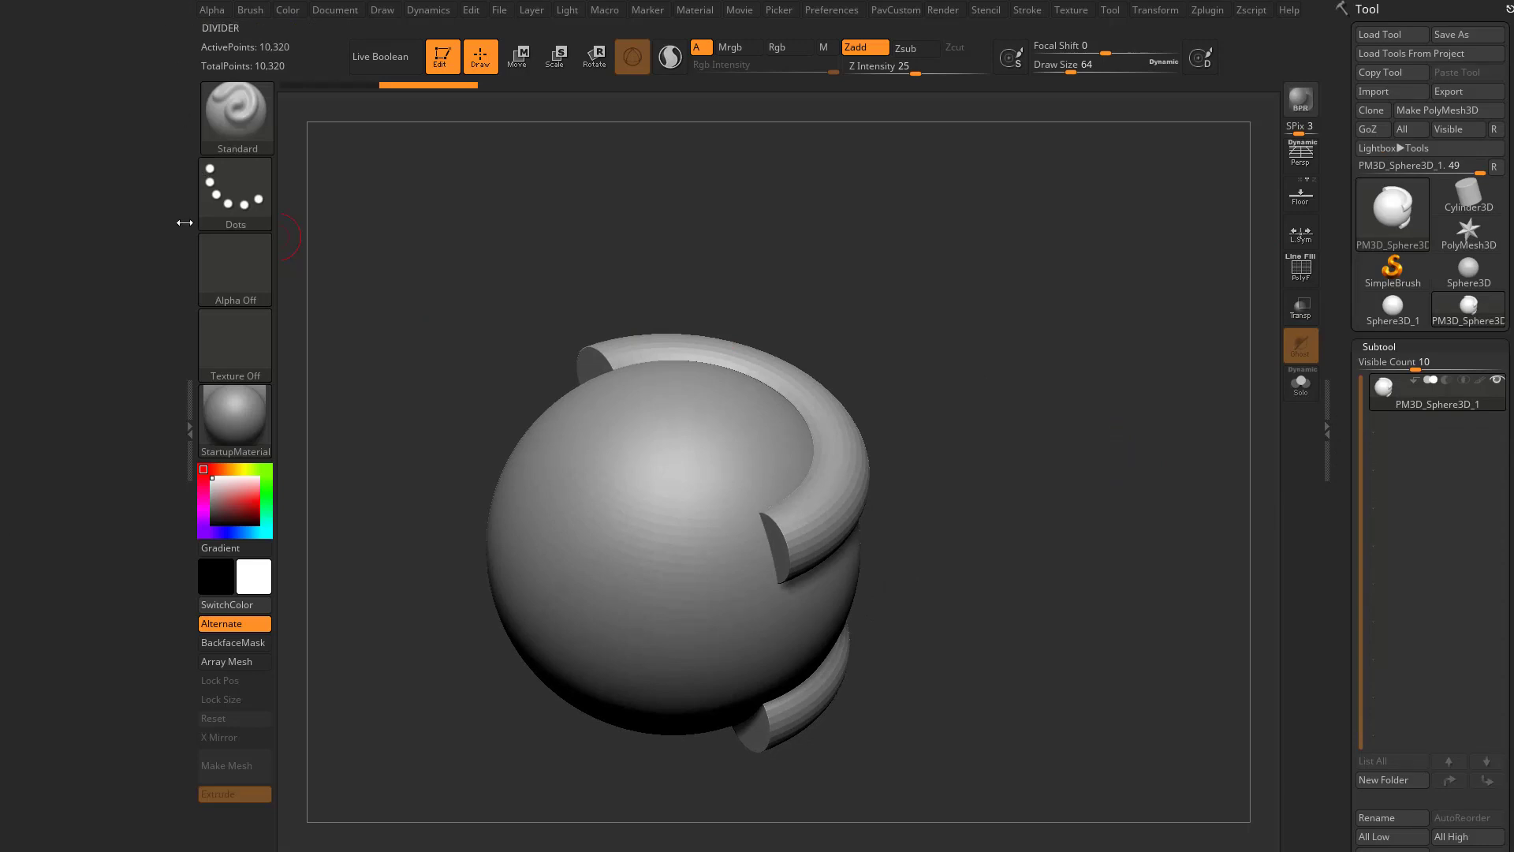
left_click(187, 437)
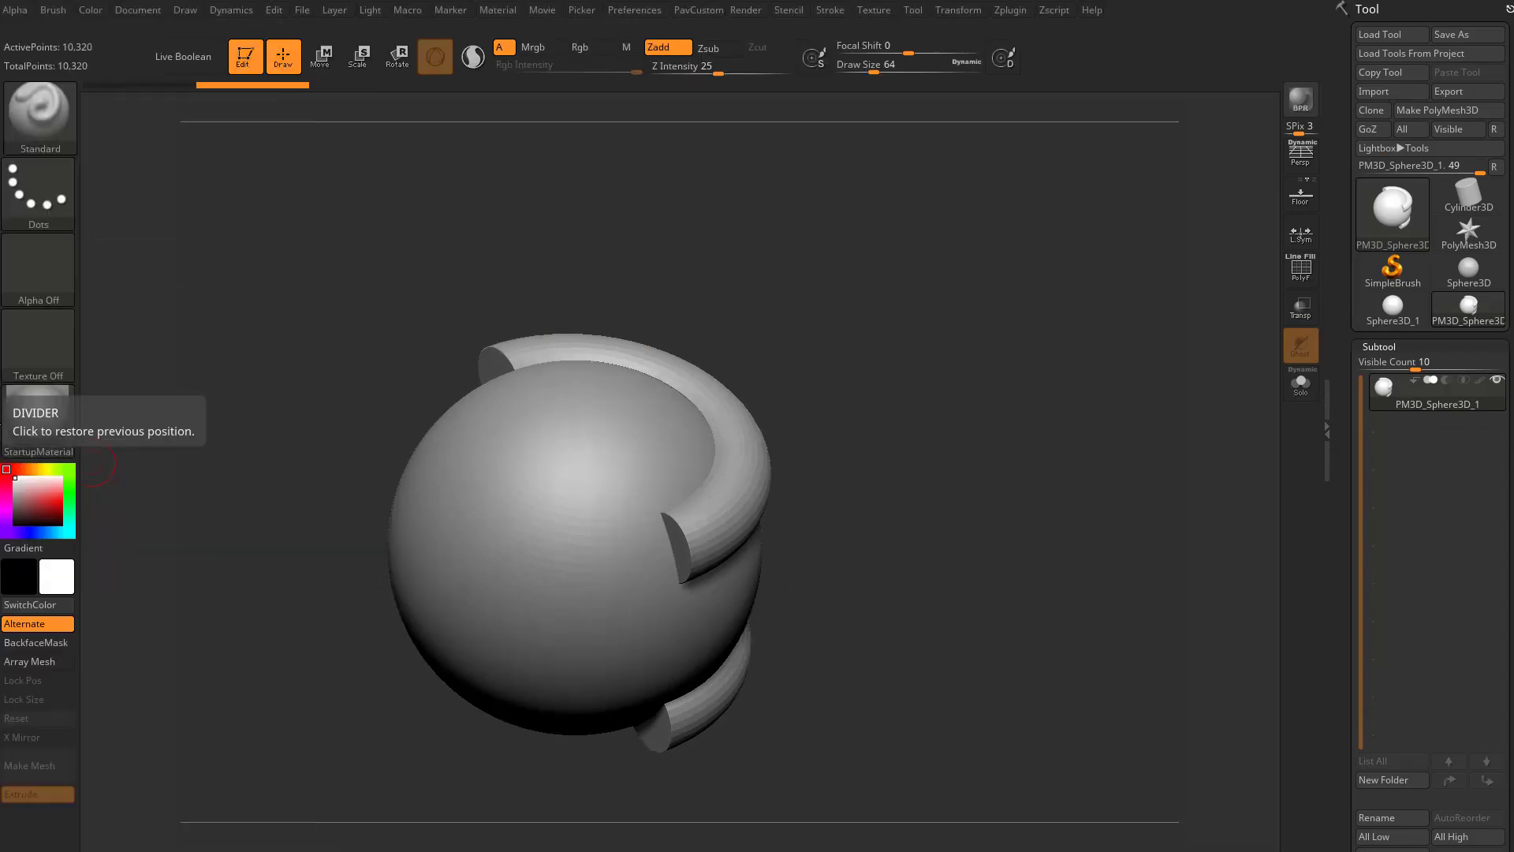
left_click(63, 401)
left_click(1222, 12)
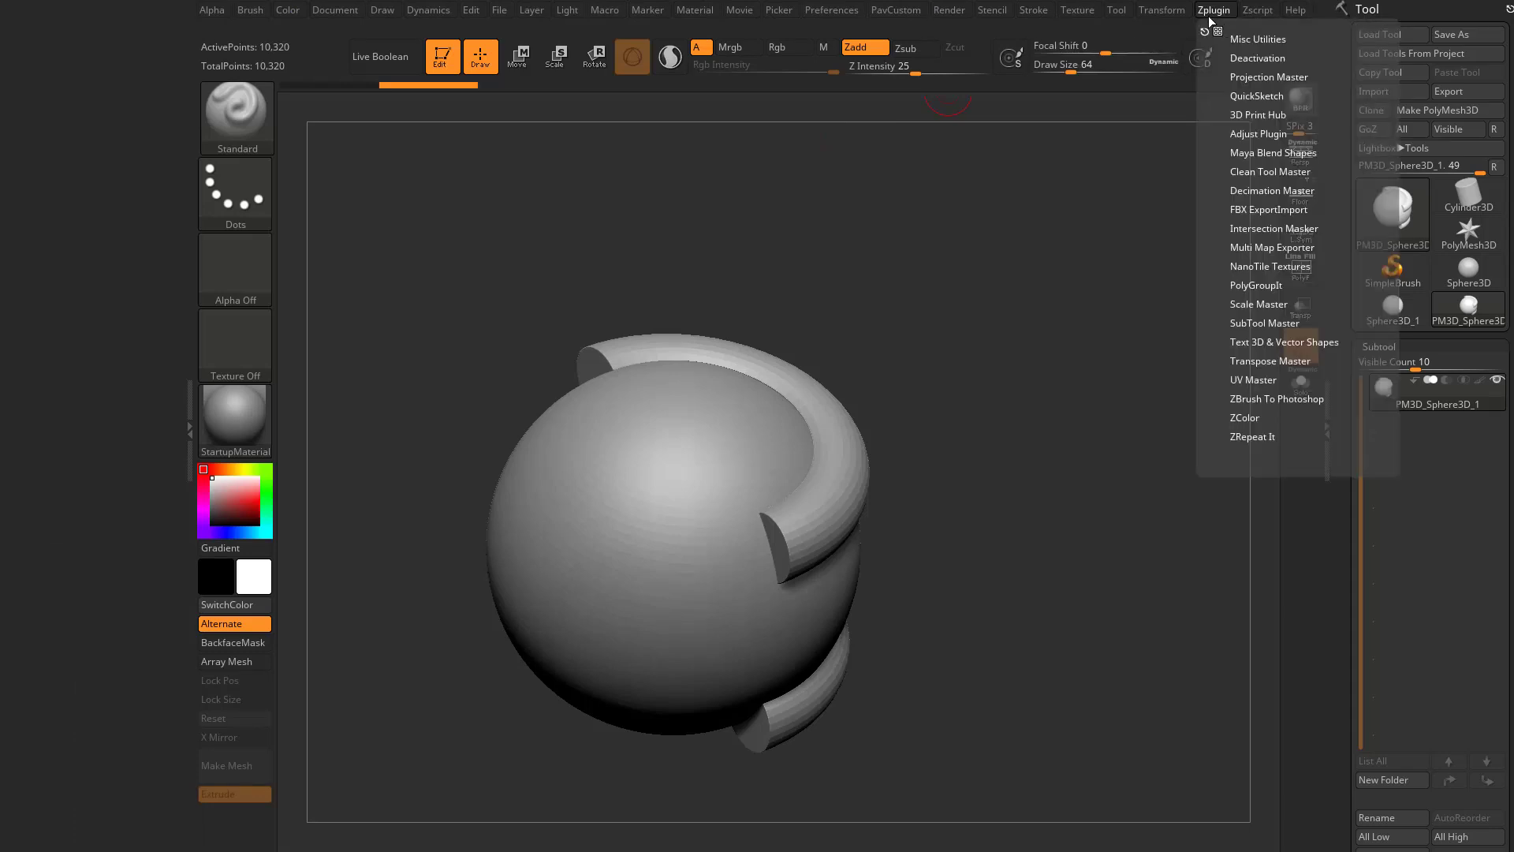
left_click_drag(1205, 25, 123, 117)
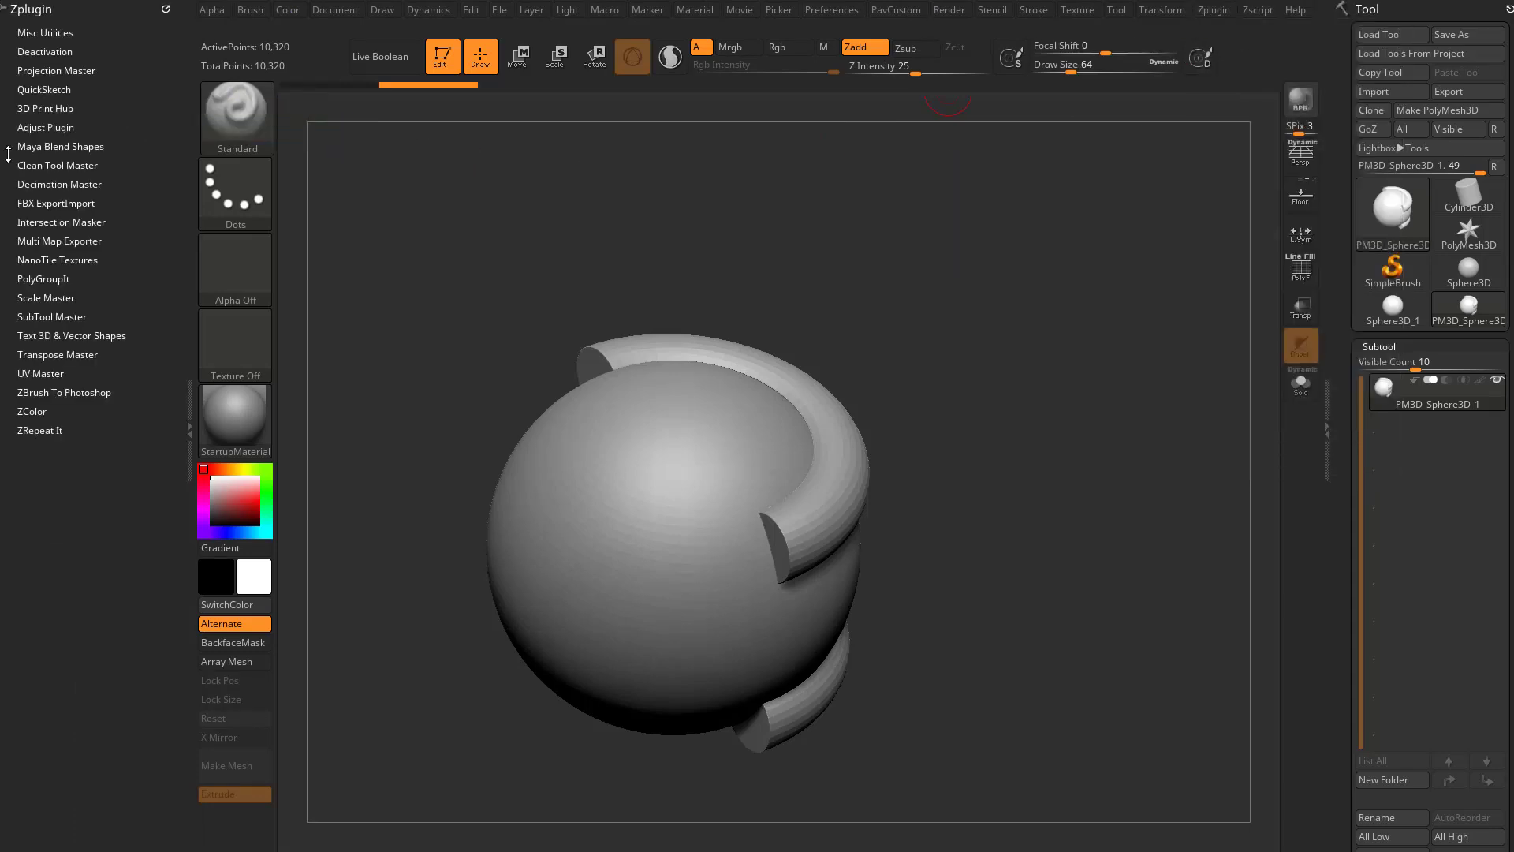
Create an intersection mask on the merged mesh with the Intersection Masker plugin
key("shift")
left_click(36, 221)
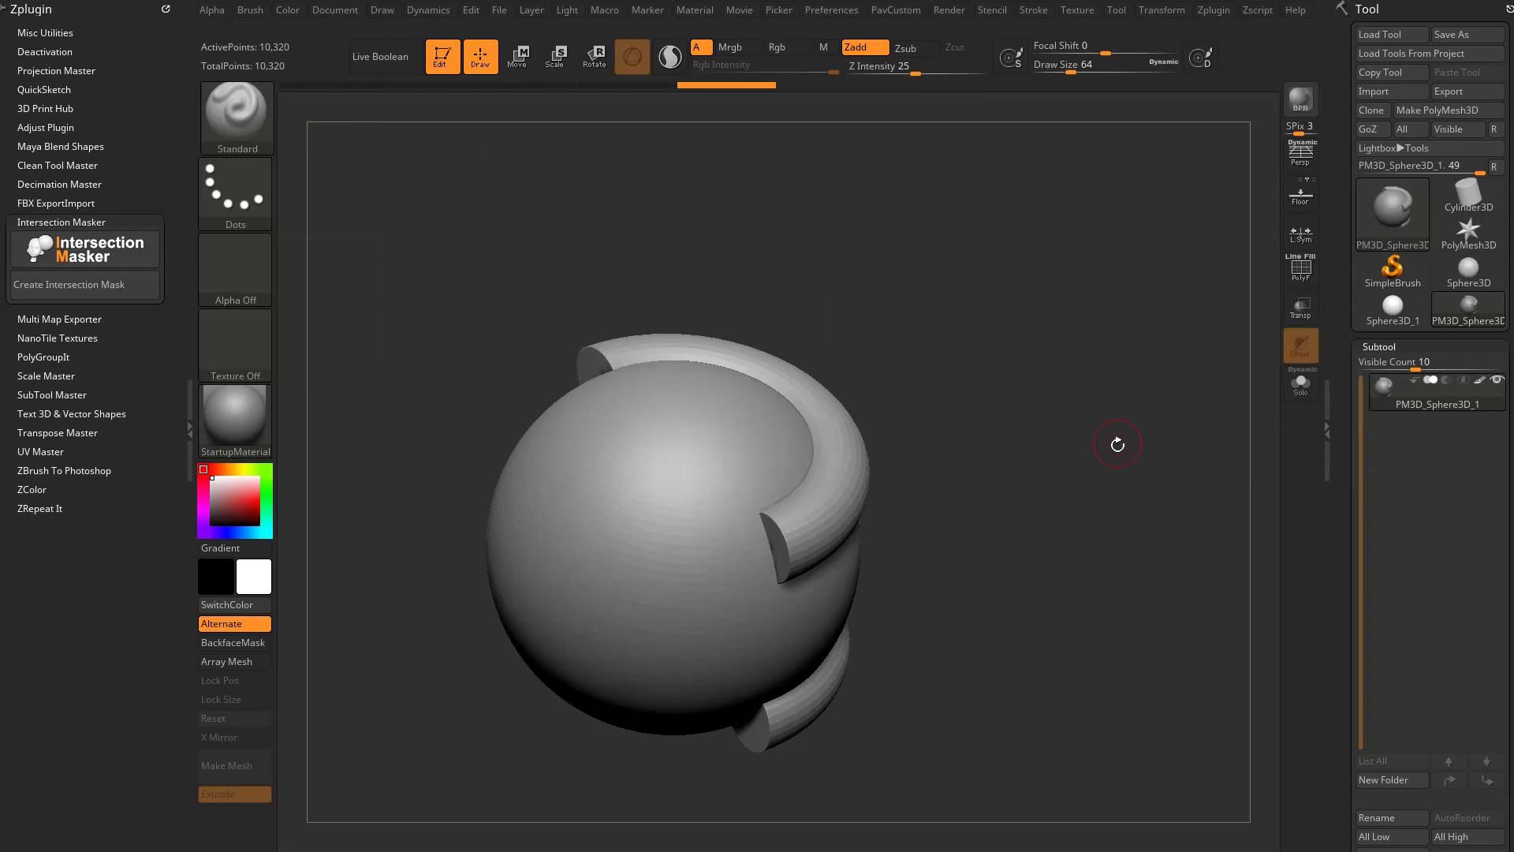
left_click_drag(1118, 444, 1075, 395)
Switch the selection brush from TrimCurve to SelectRect and isolate the sphere's polygroup
key("ctrl+shift")
left_click(237, 118, "ctrl+shift")
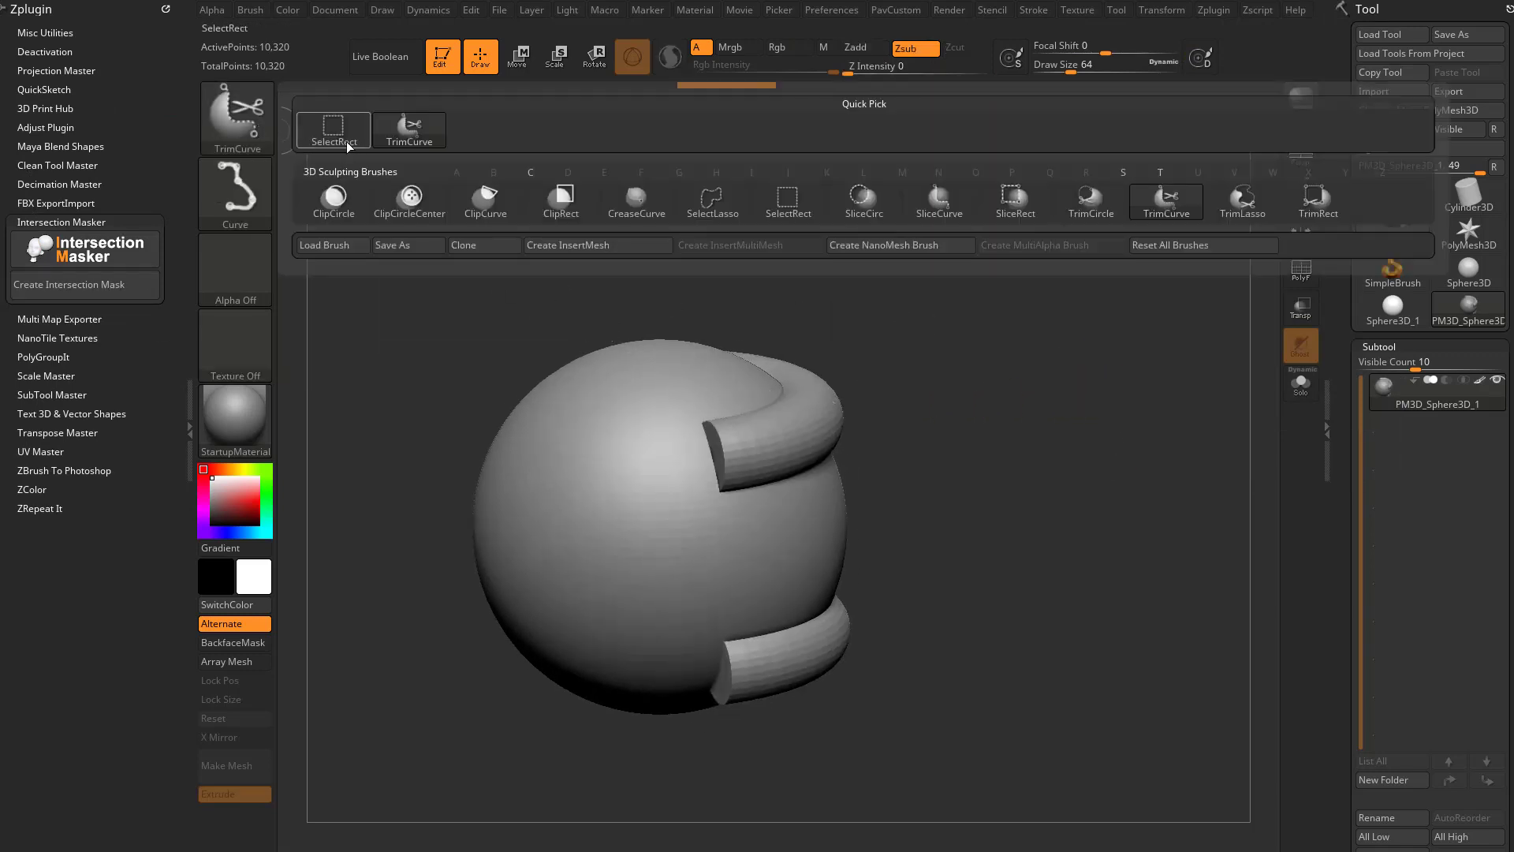
left_click(350, 148, "ctrl+shift")
left_click_drag(956, 502, 910, 478)
left_click(782, 522, "ctrl+shift")
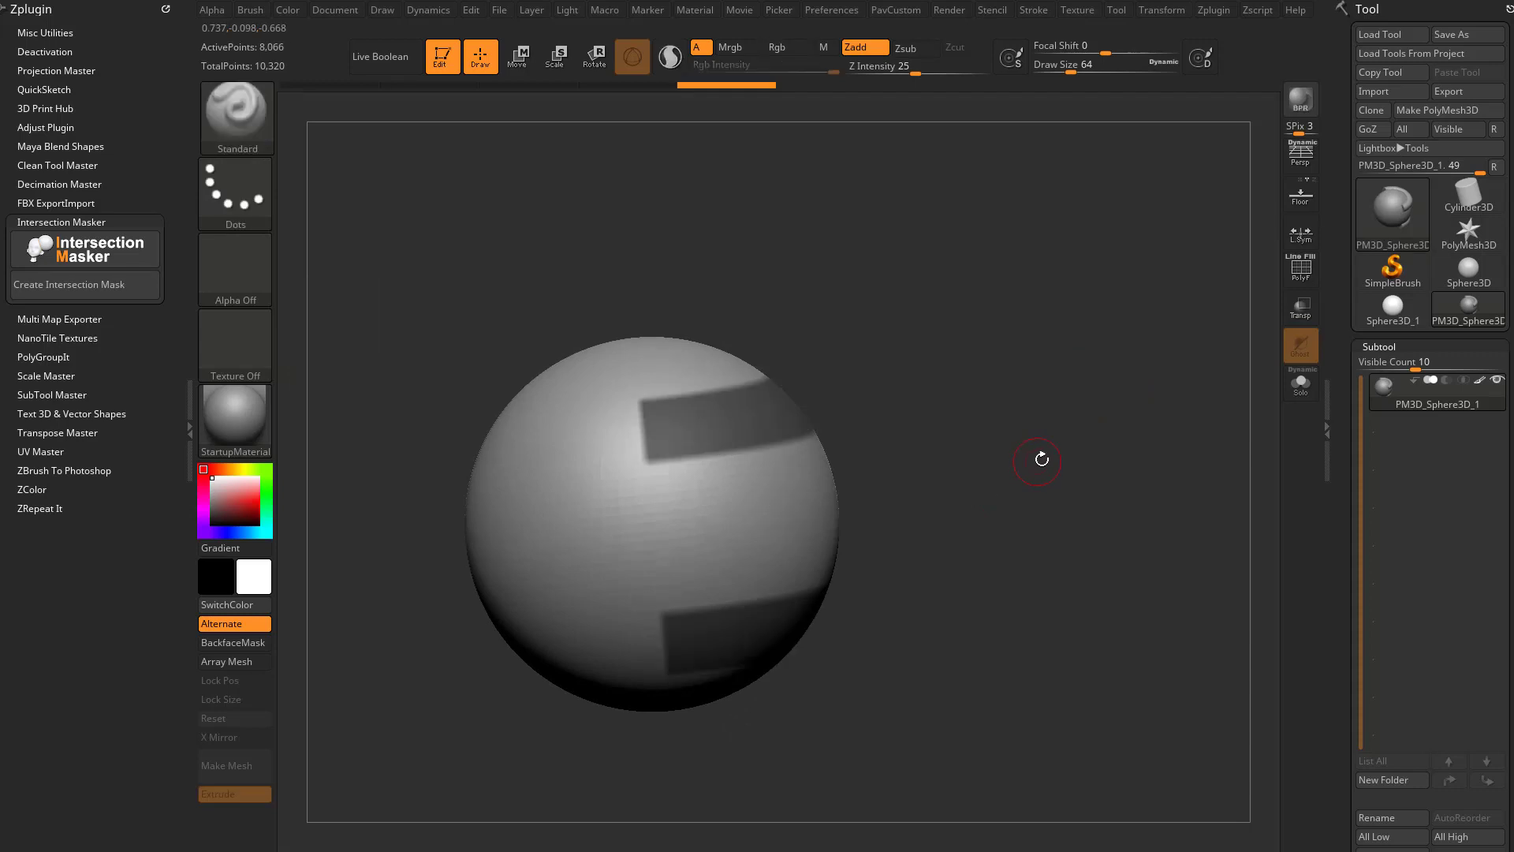
Show only the two half rings and examine the mask on their surfaces and cut ends
mouse_move(1041, 449)
left_mouse_down()
mouse_move(1018, 423)
mouse_move(1088, 433)
mouse_move(1082, 406)
mouse_move(1146, 436)
left_mouse_up()
left_click(1166, 439, "ctrl+shift")
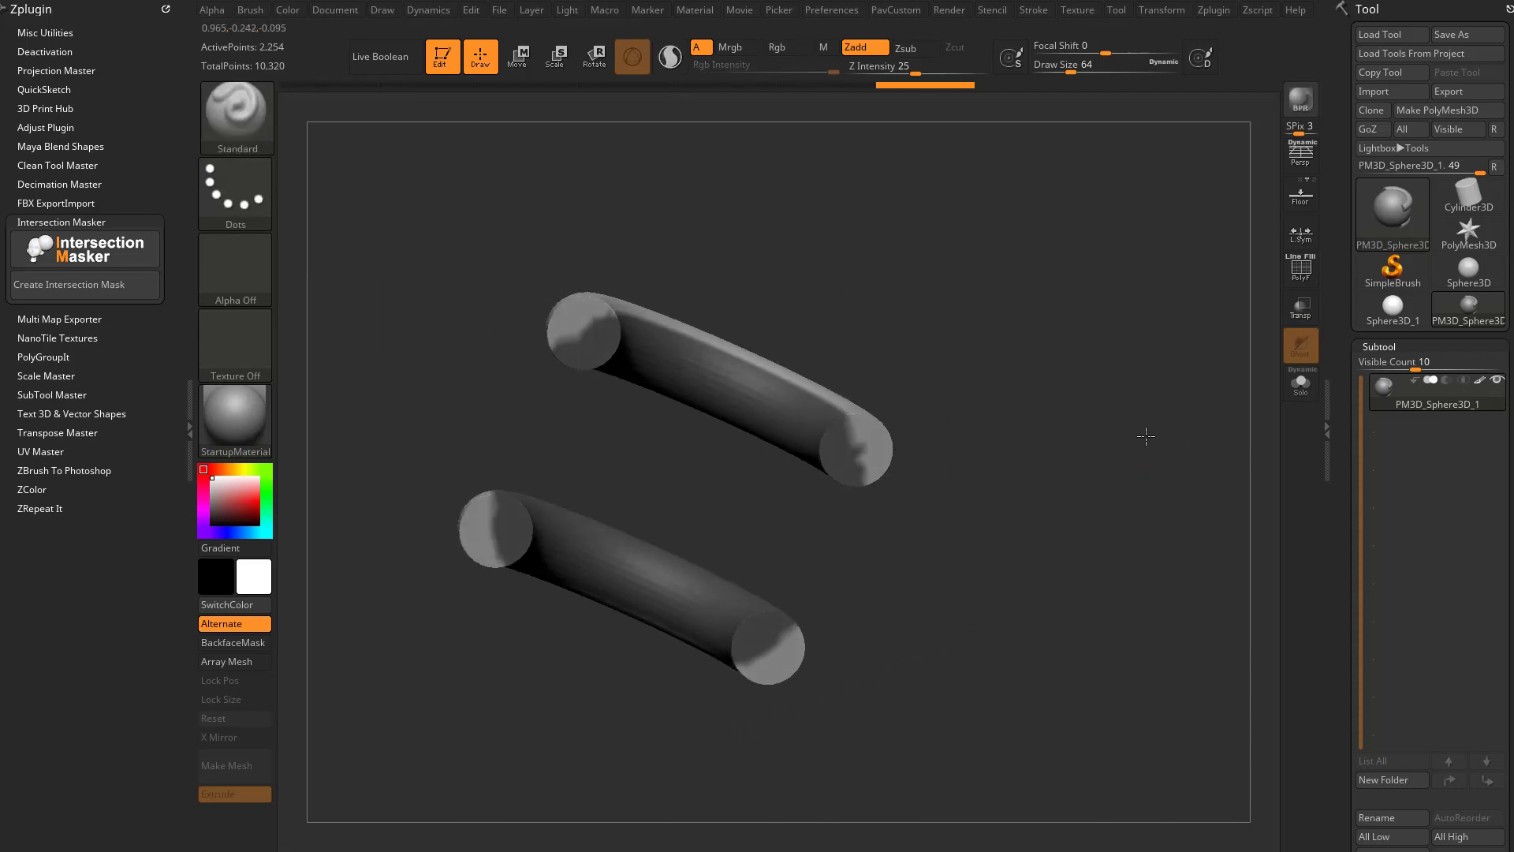
left_click_drag(1121, 361, 879, 481)
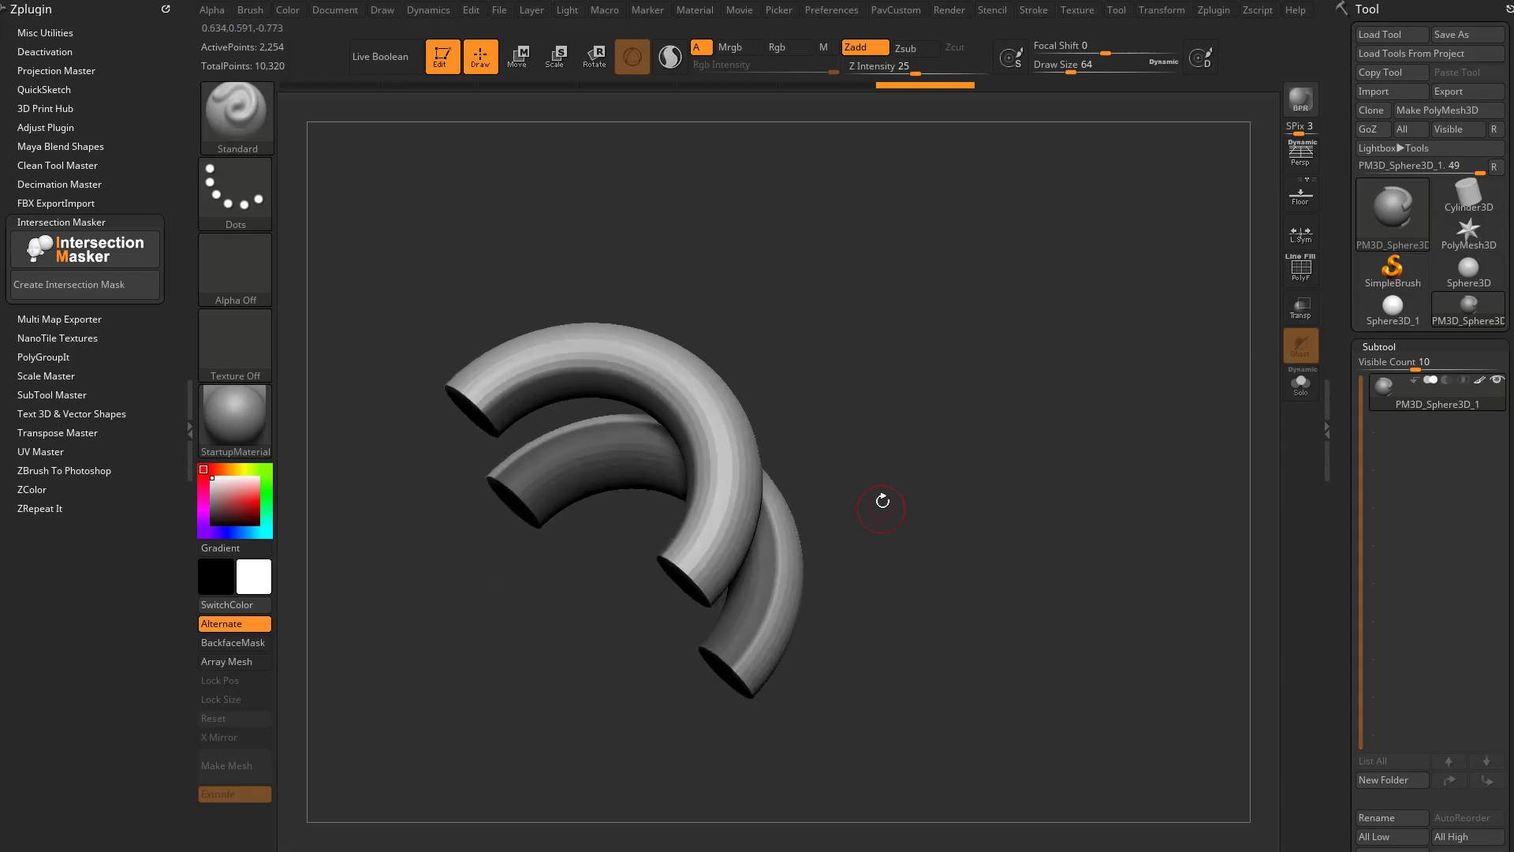
left_click_drag(749, 425, 1090, 463)
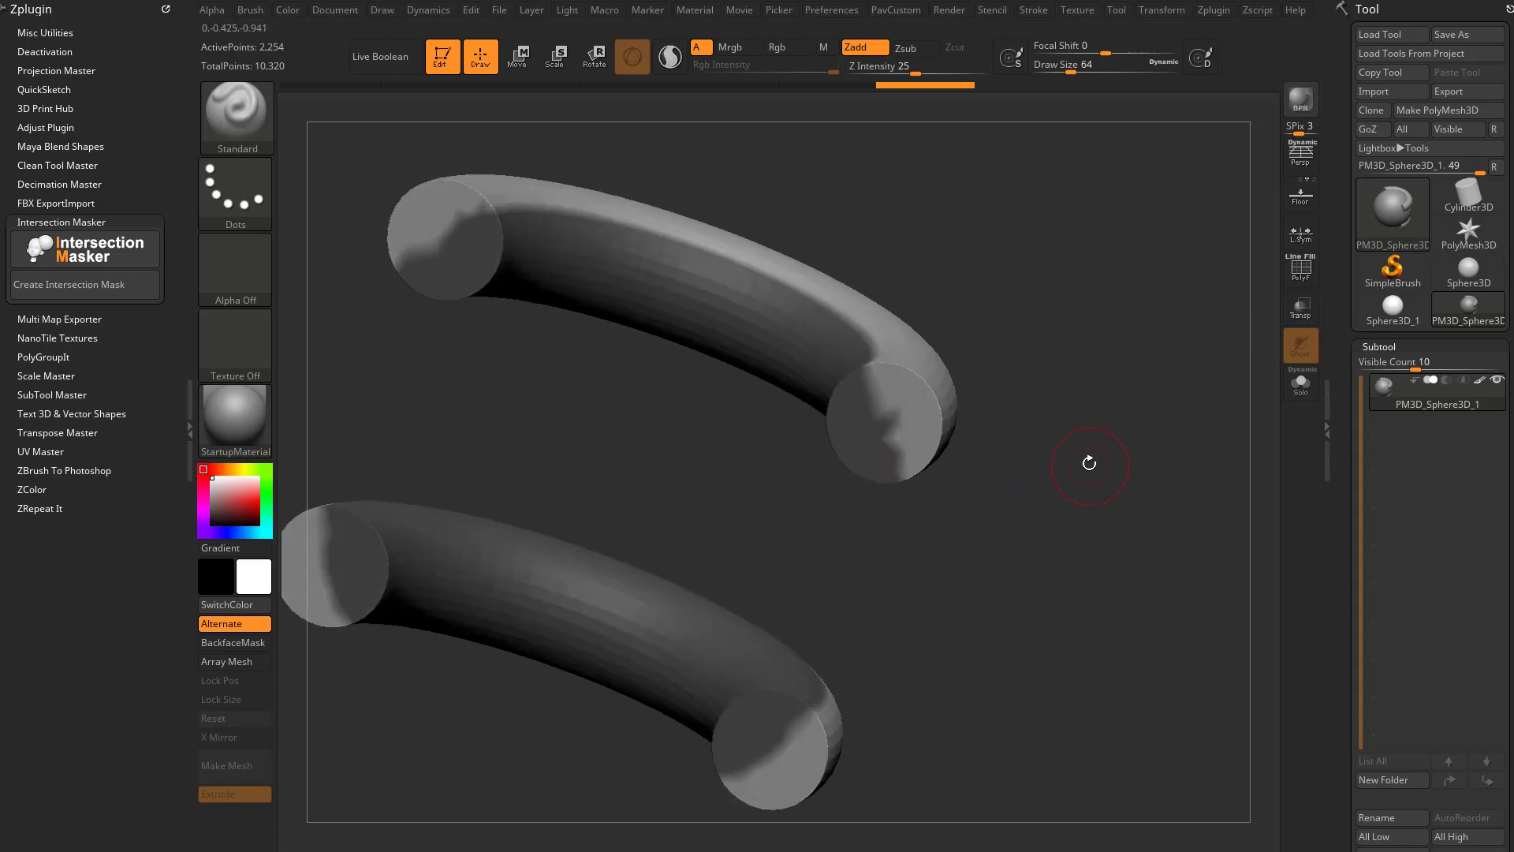
Turn on the polyframe display and unhide the whole mesh
left_click(1302, 275)
left_click_drag(1153, 389, 1103, 447, "alt")
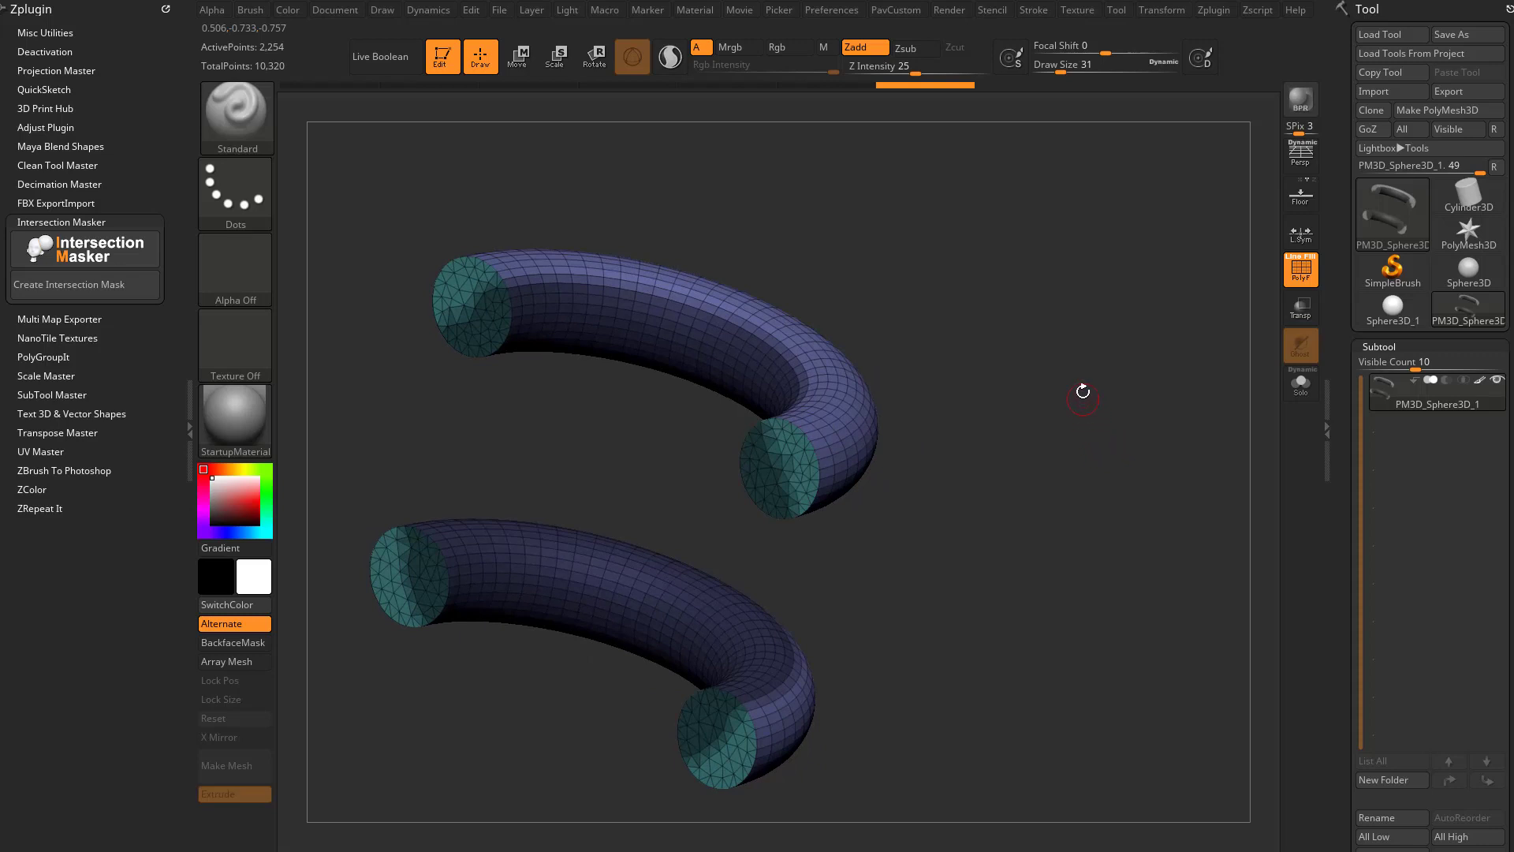
left_click(1104, 425, "ctrl+shift")
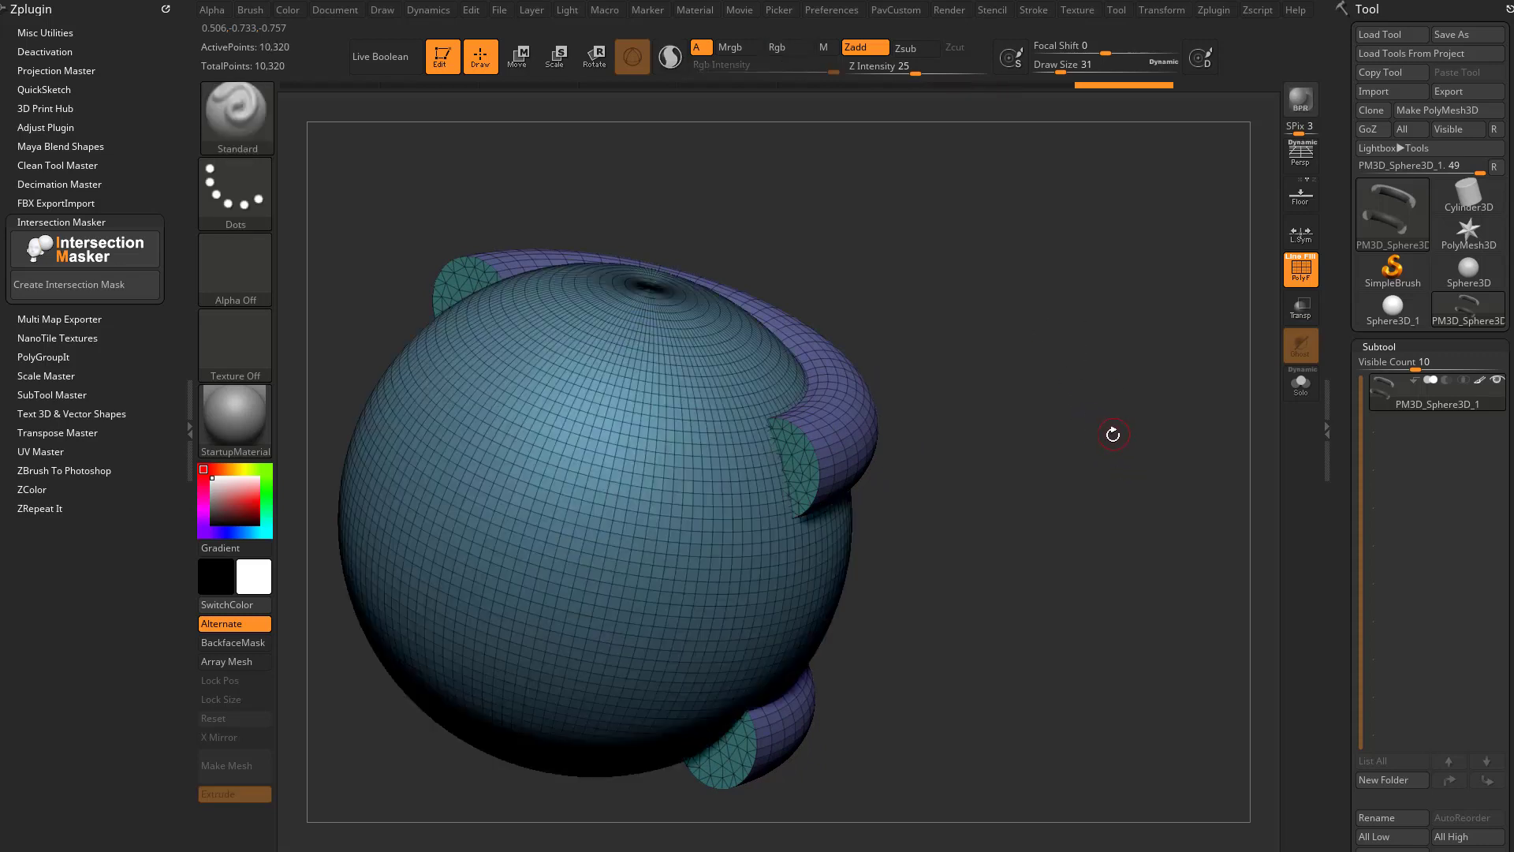
left_click_drag(1067, 474, 1096, 471)
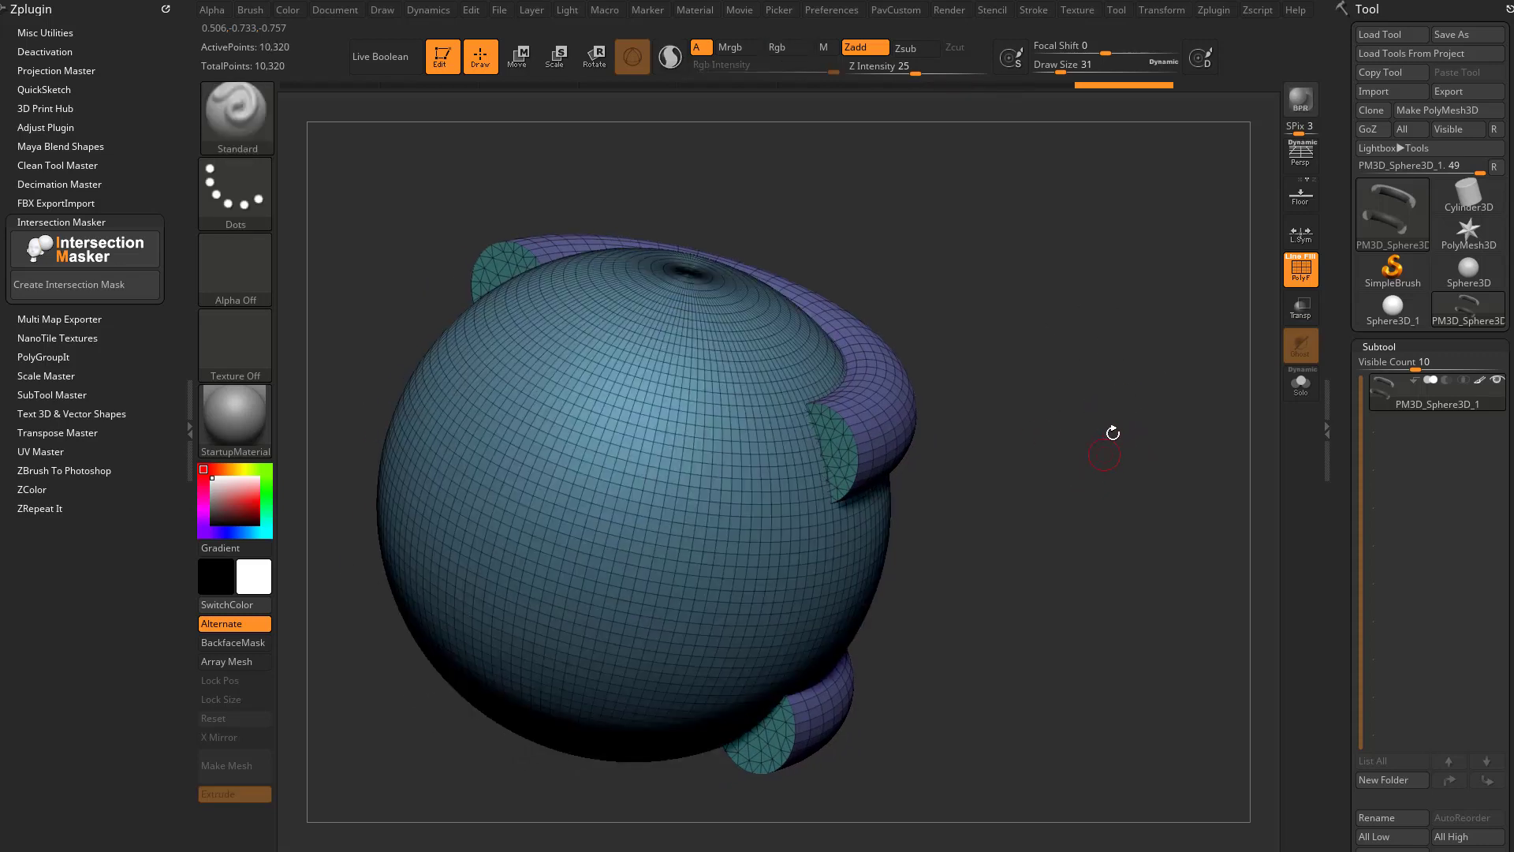
Open the Crease settings under Geometry and examine the polygroup borders at the half rings' cut ends
left_click_drag(1340, 479, 1348, 242)
left_click(1392, 183, "shift")
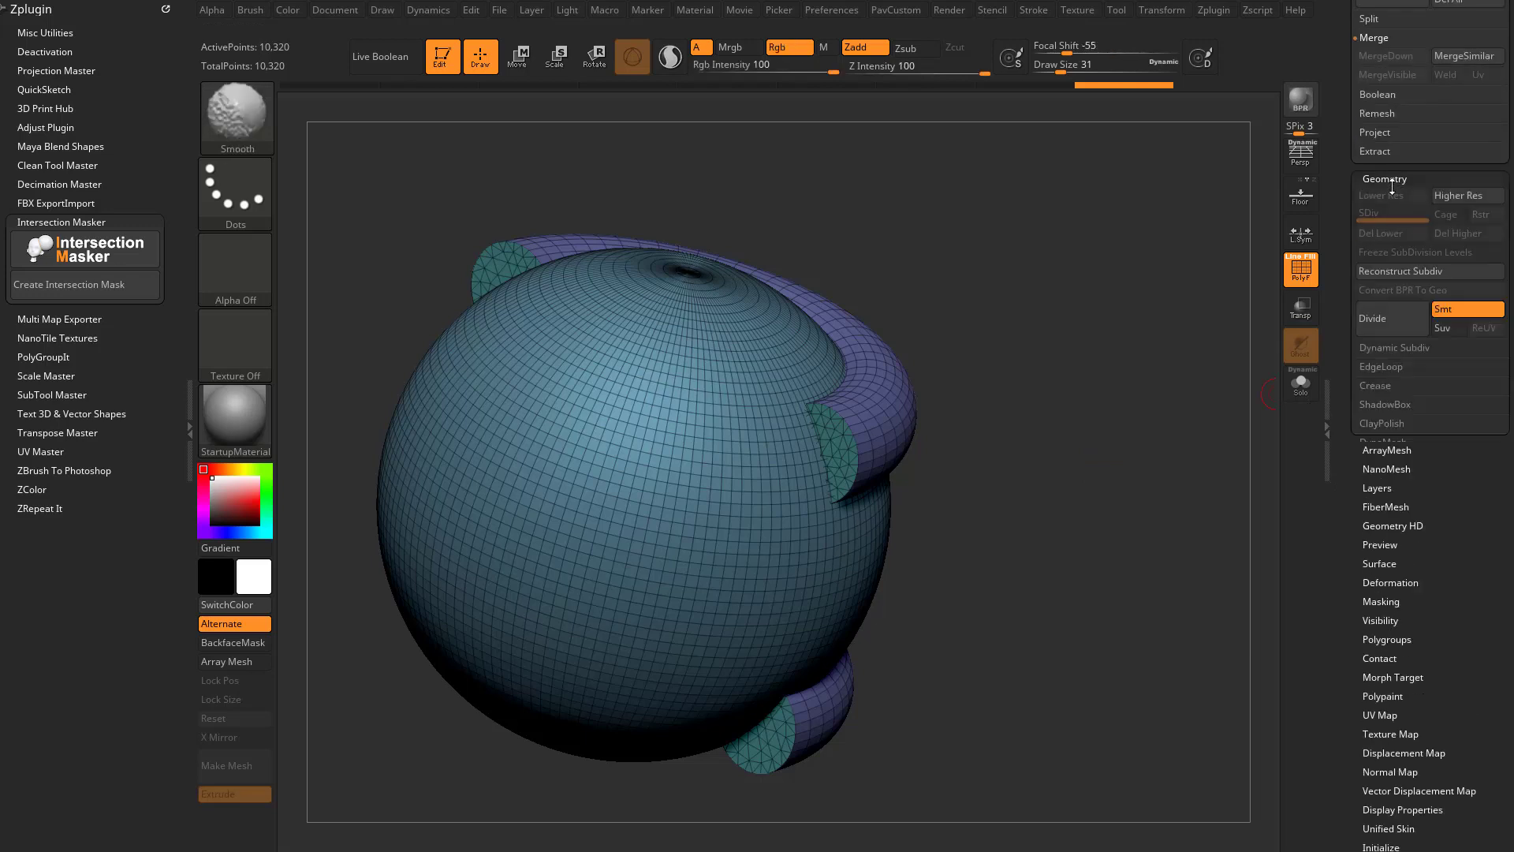
left_click(1381, 386)
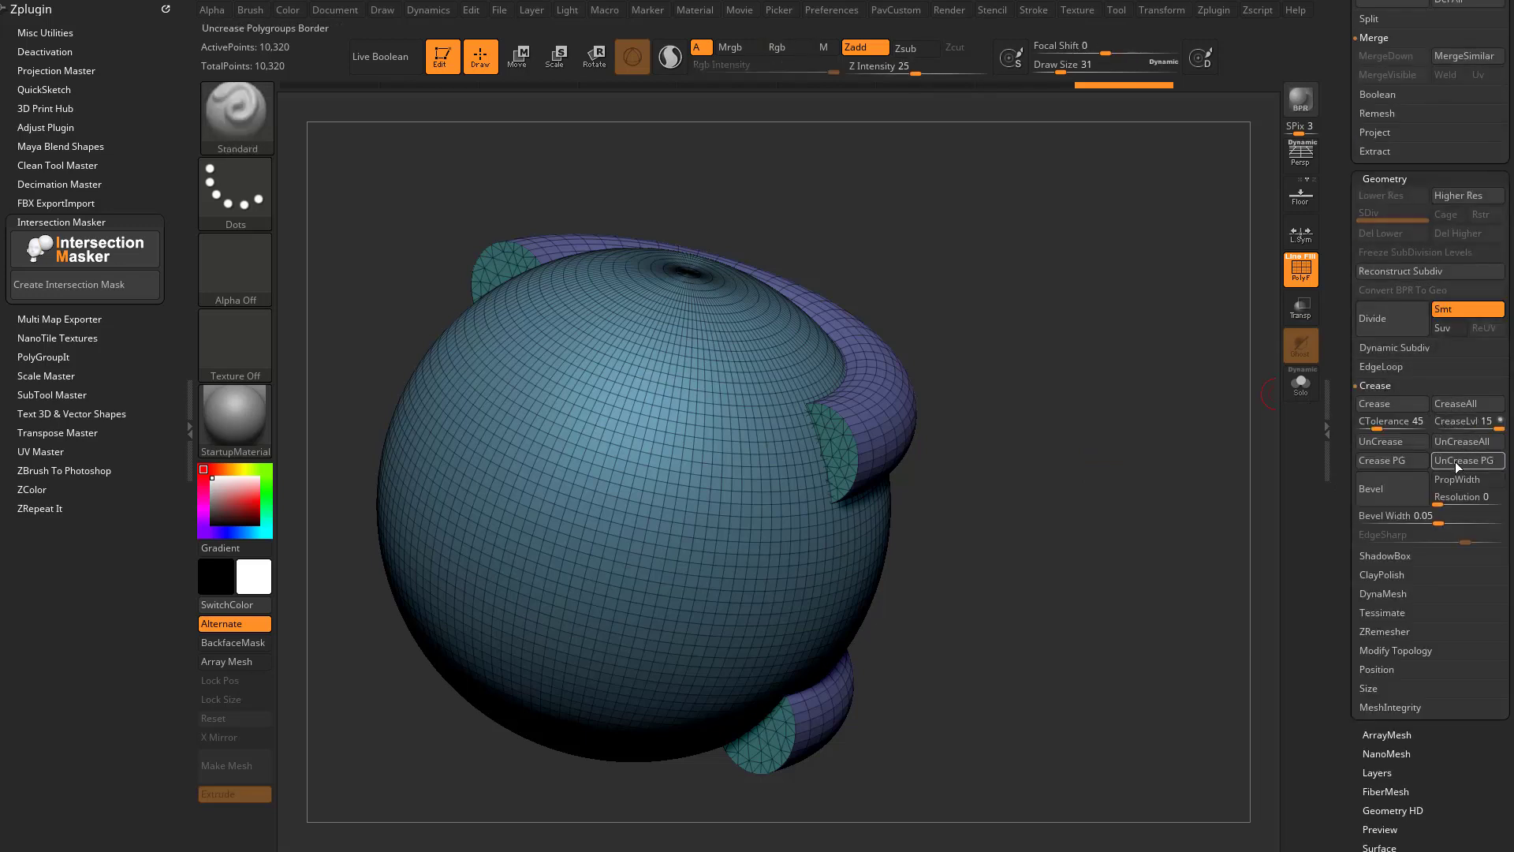
left_click_drag(1055, 390, 1042, 525, "alt")
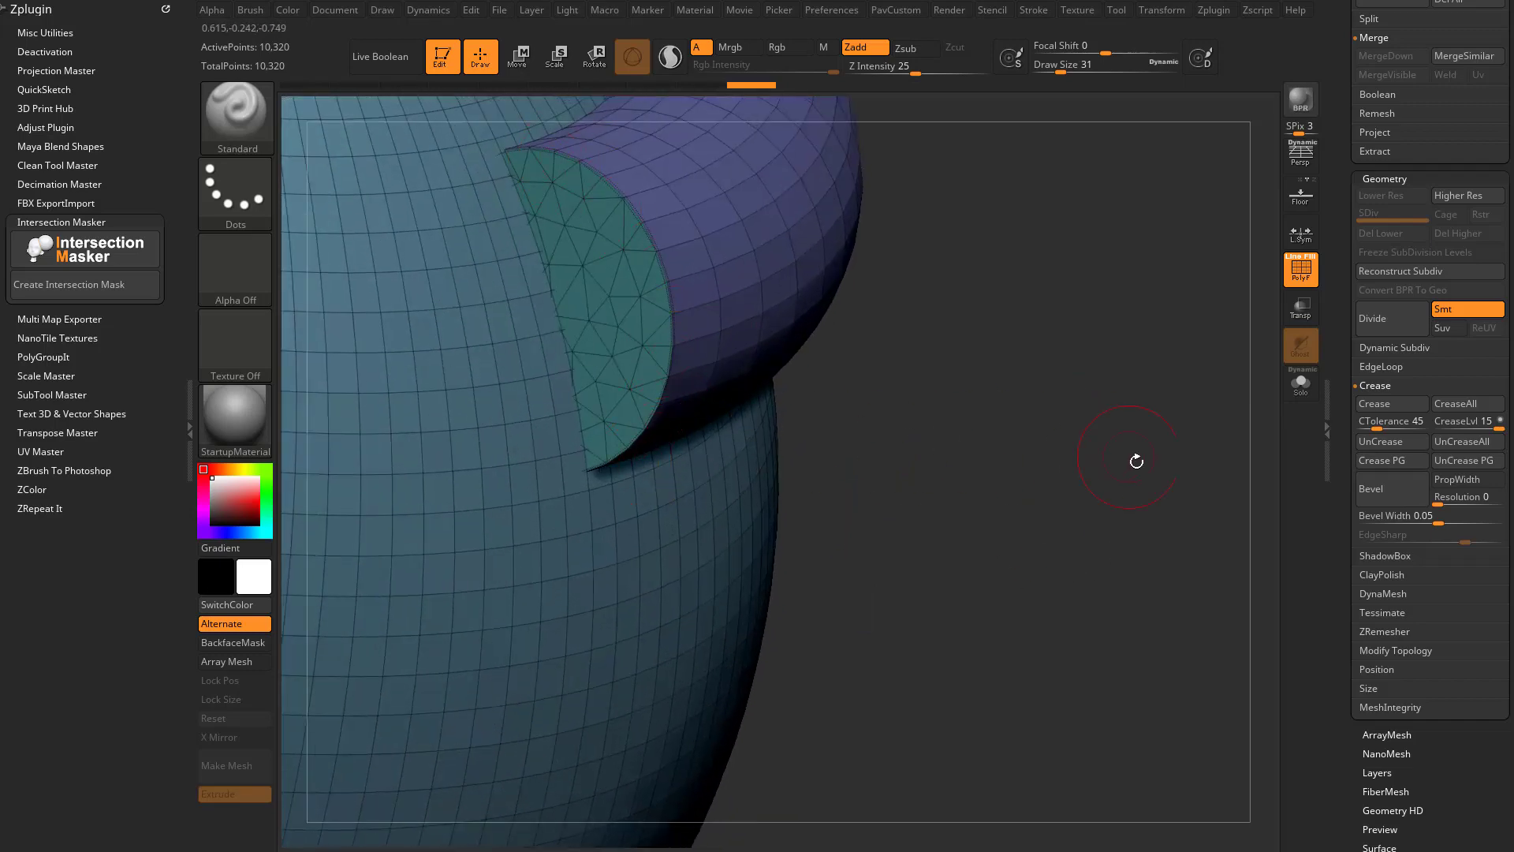
left_click_drag(1136, 462, 1087, 363, "alt")
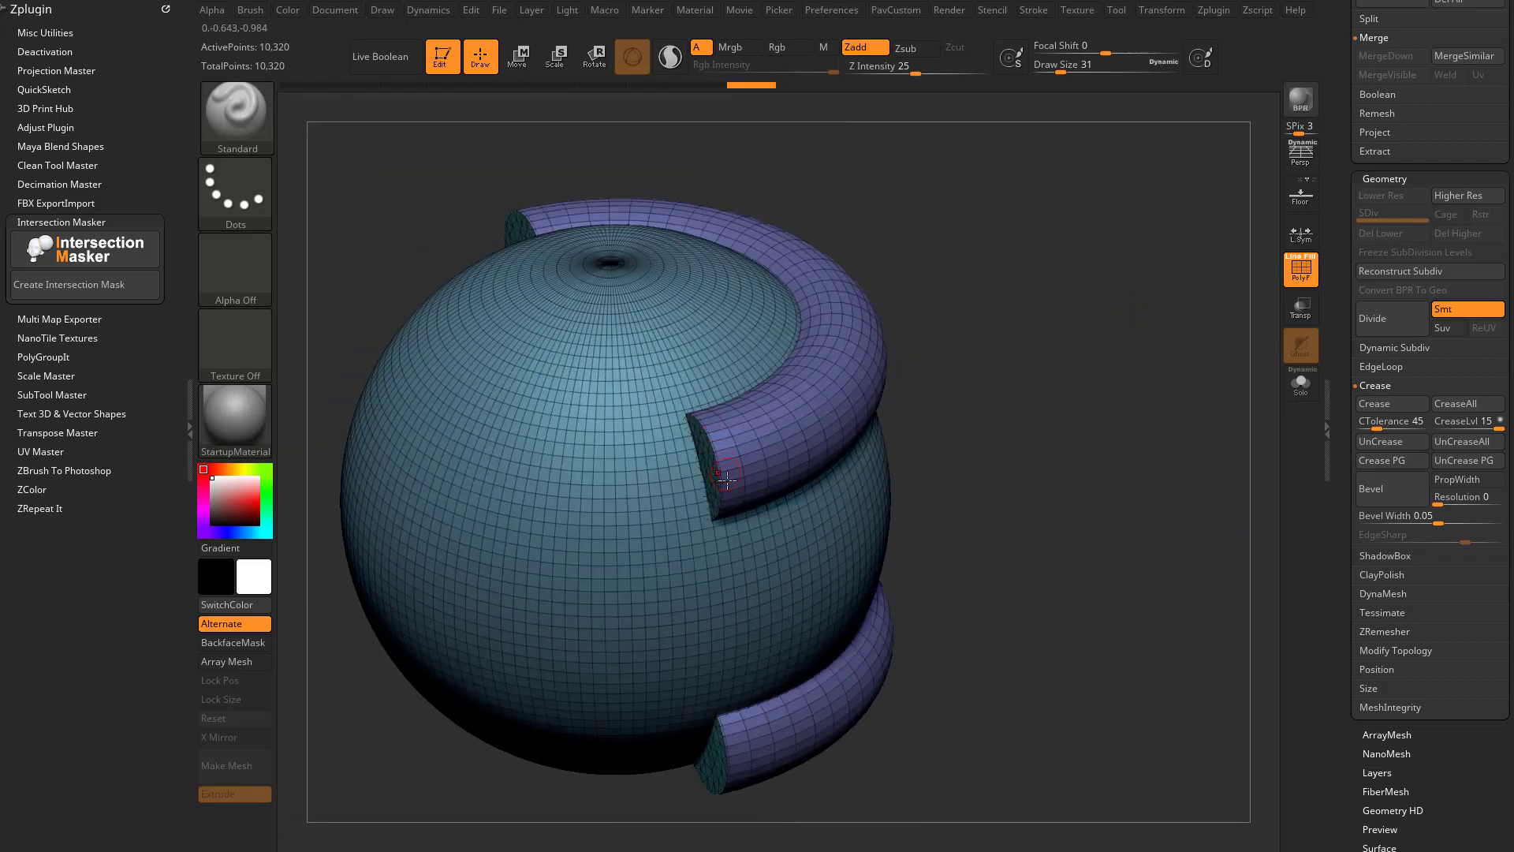
left_click_drag(994, 426, 1096, 444)
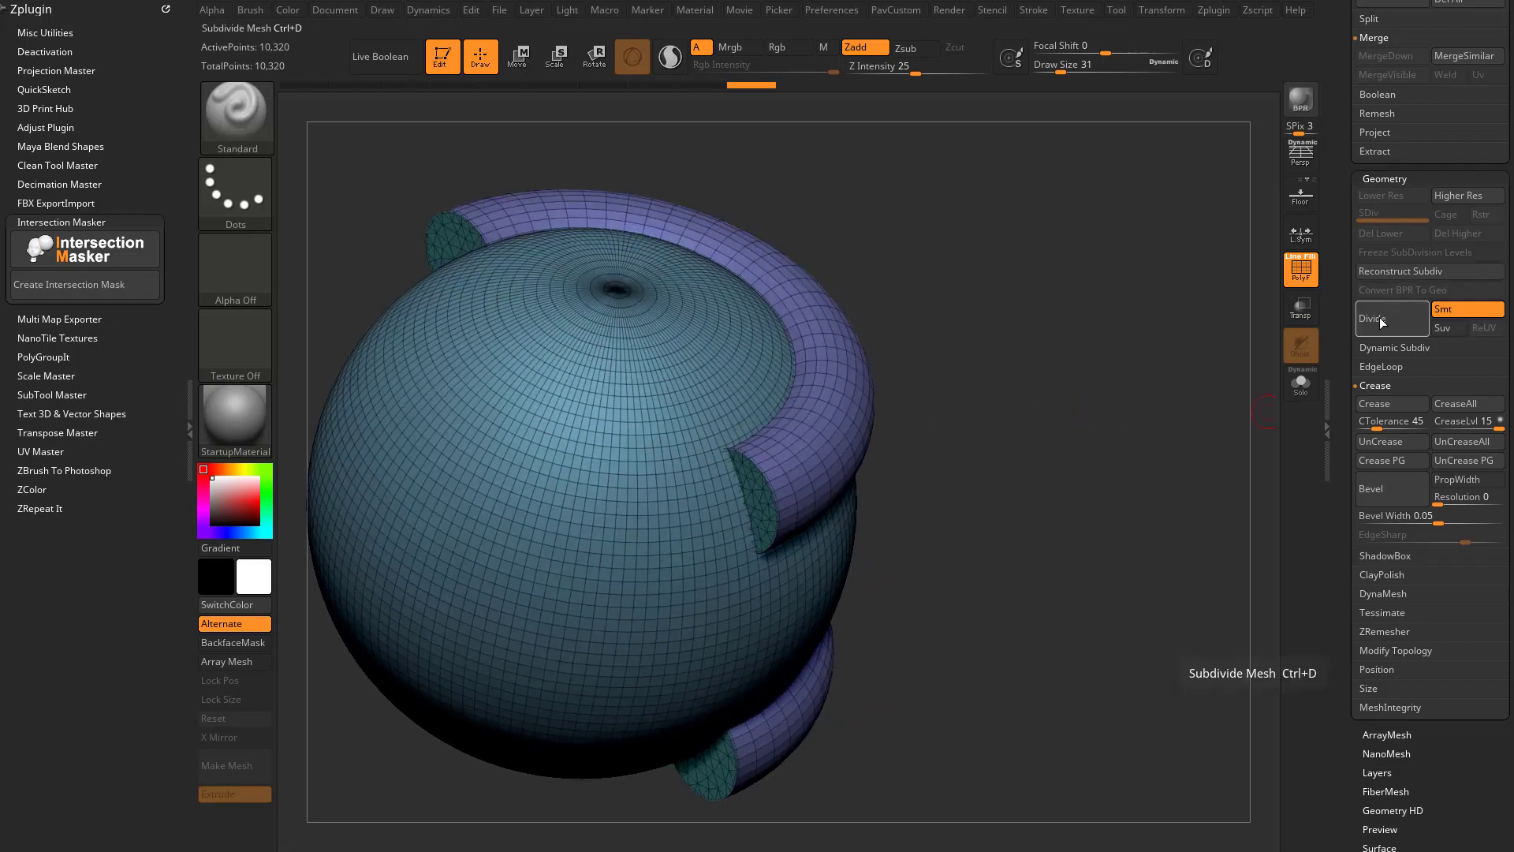
Subdivide the merged mesh three times to reach subdivision level 4
key("ctrl+shift")
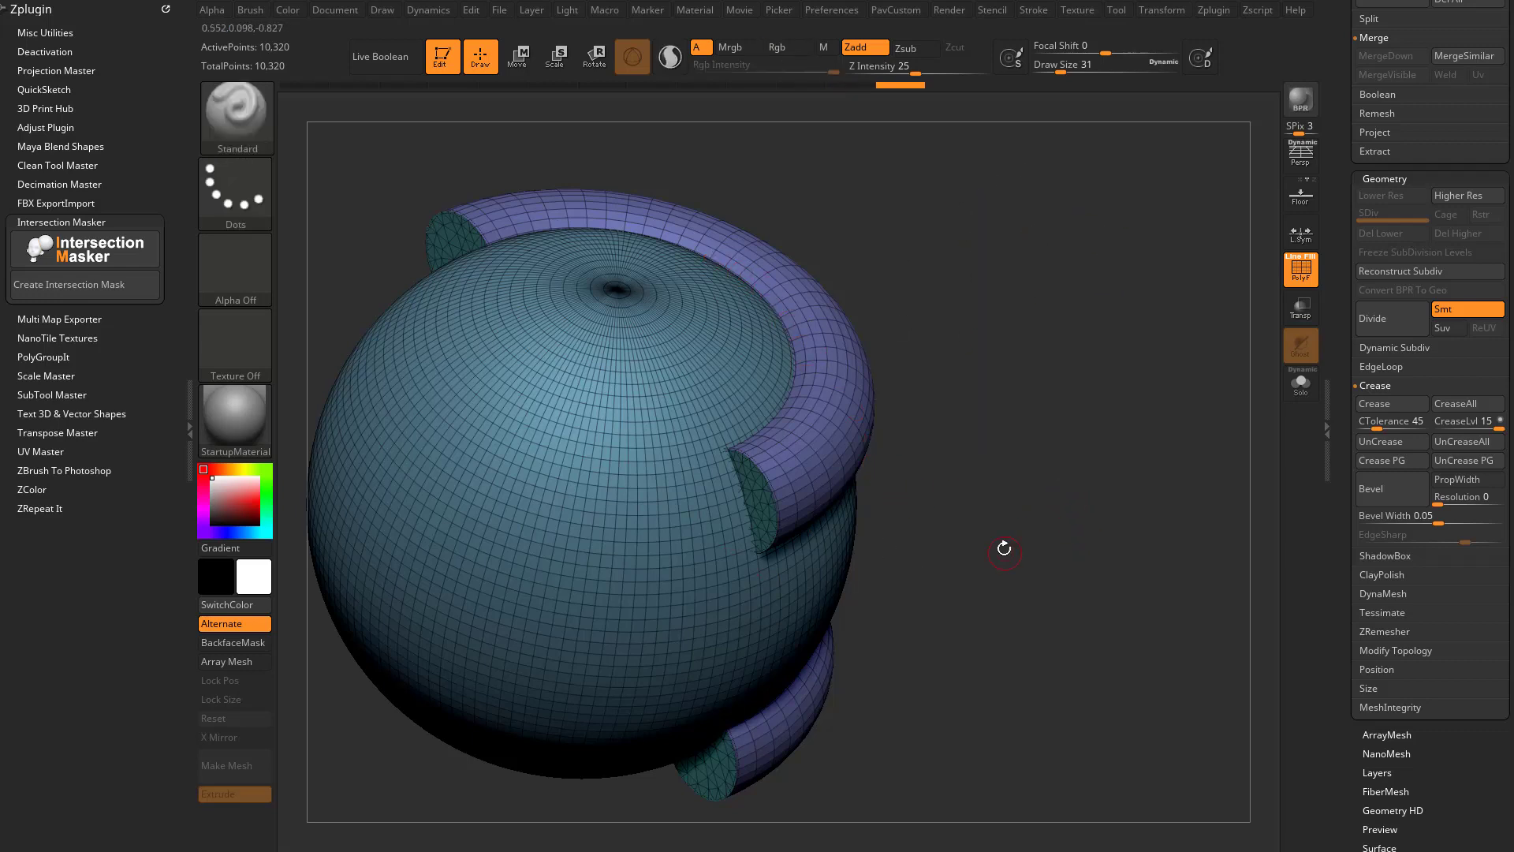
left_click(1380, 319)
left_click(1385, 317)
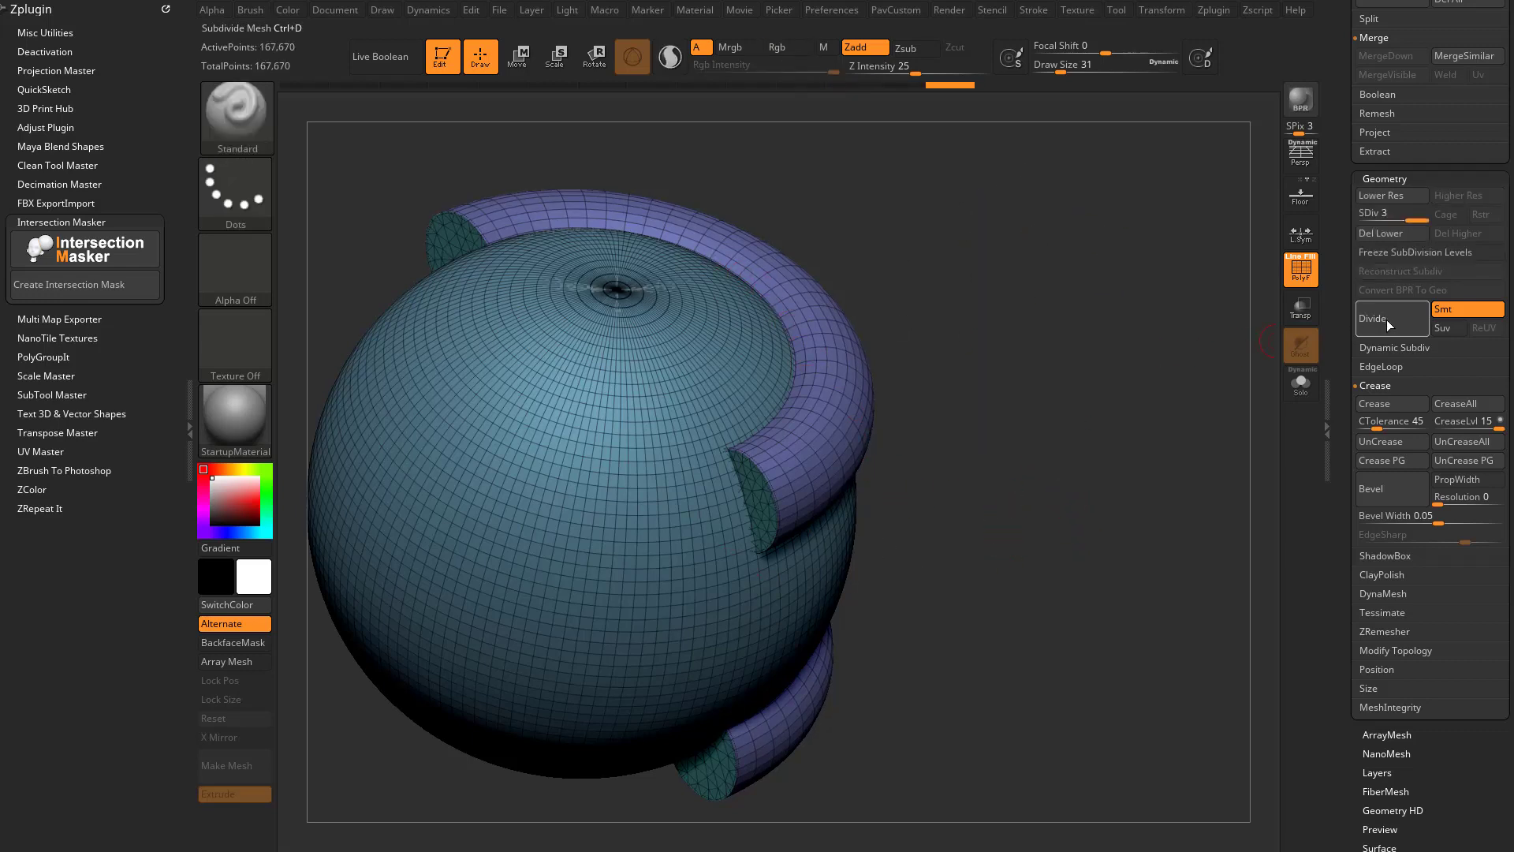
left_click(1386, 318)
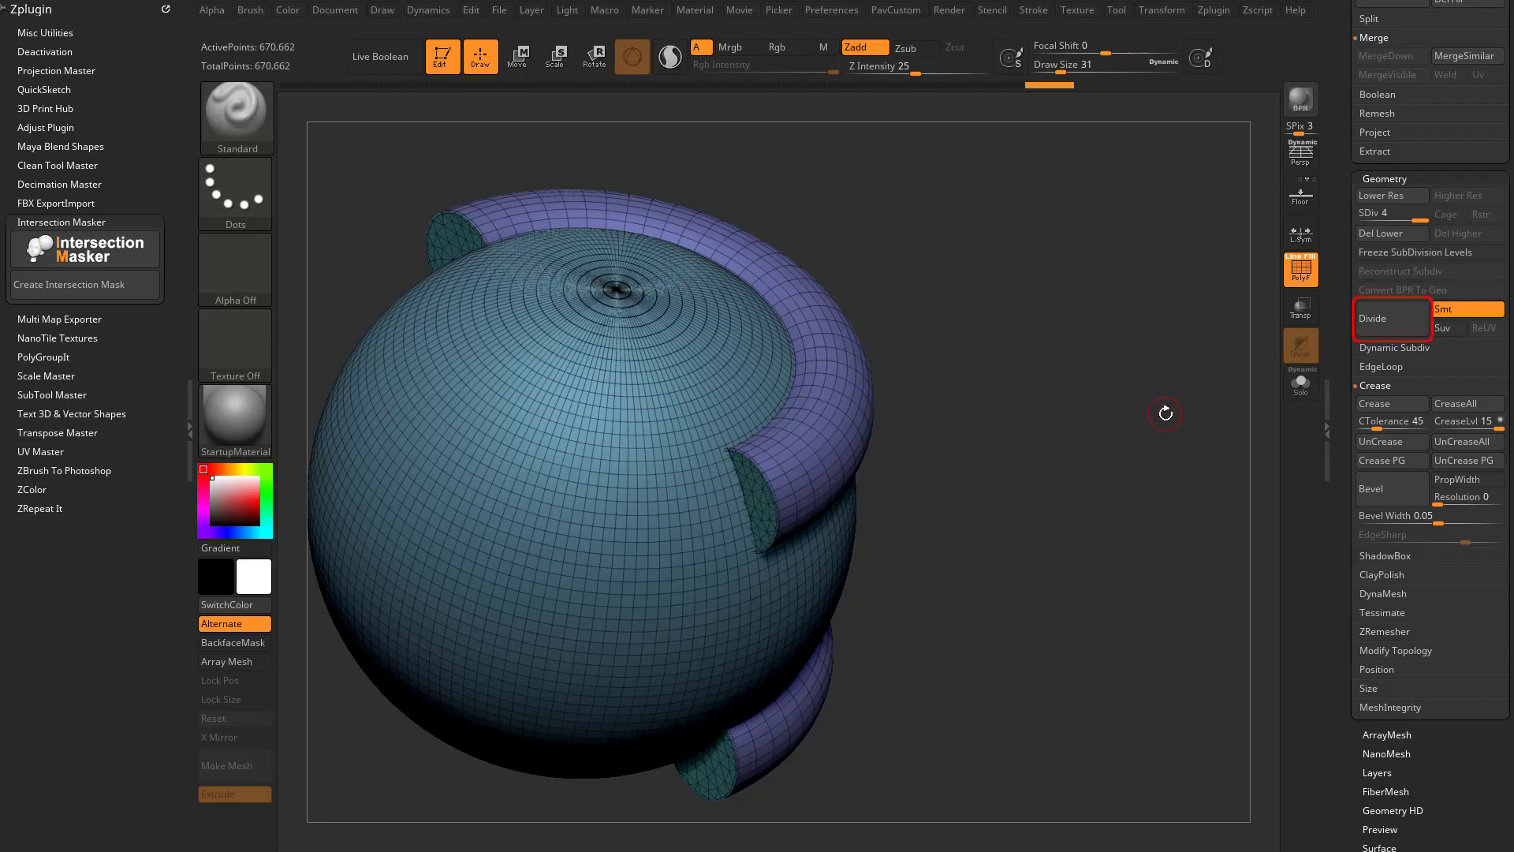
Try to create an intersection mask on the mesh while it still has its subdivision levels
mouse_move(1166, 405)
left_mouse_down()
mouse_move(1132, 402)
mouse_move(1180, 394)
left_mouse_up()
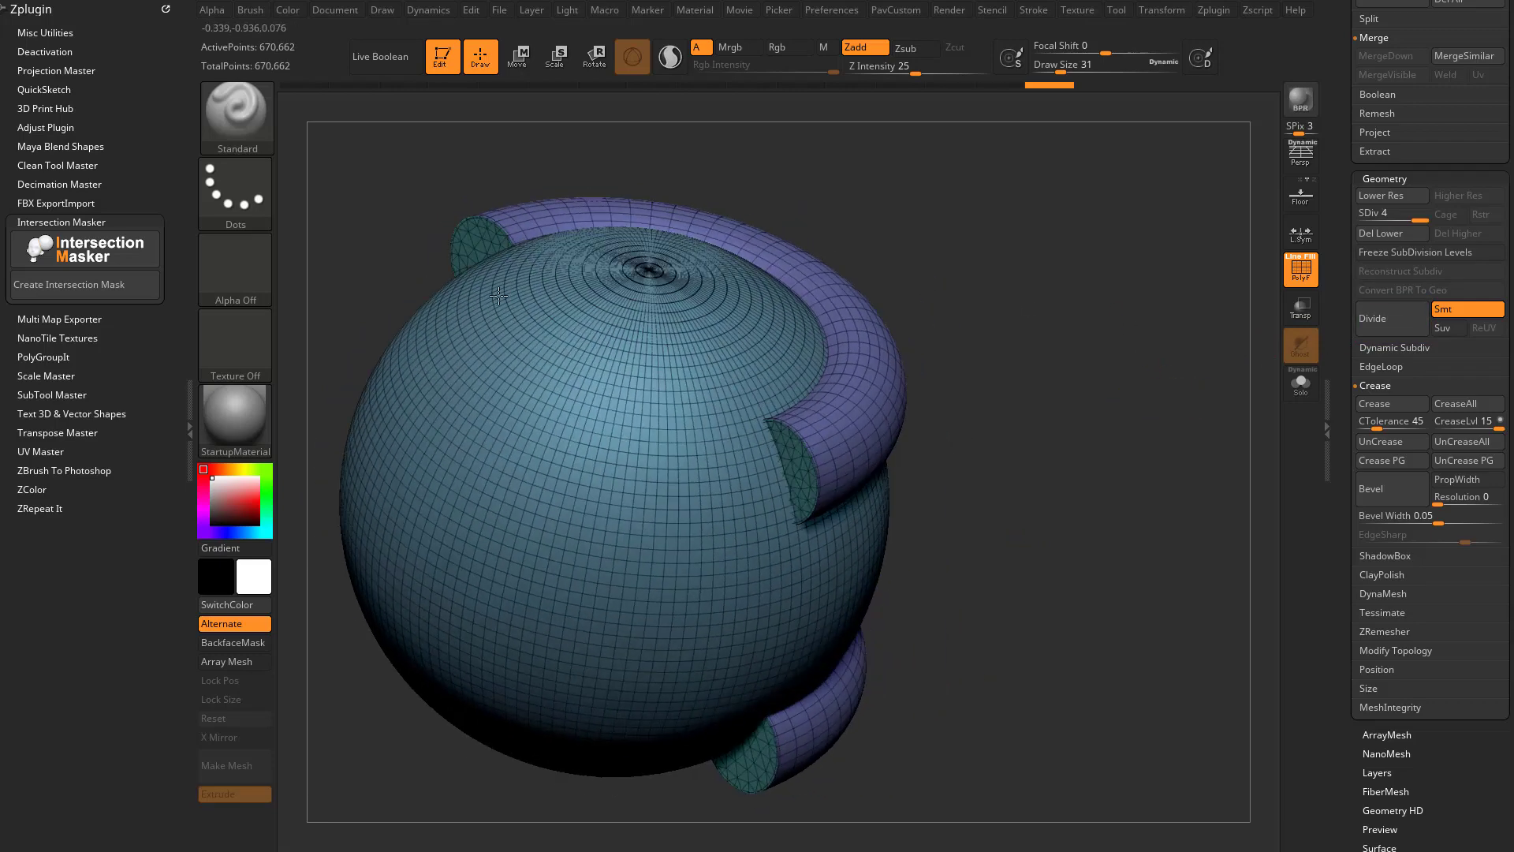
left_click(68, 284)
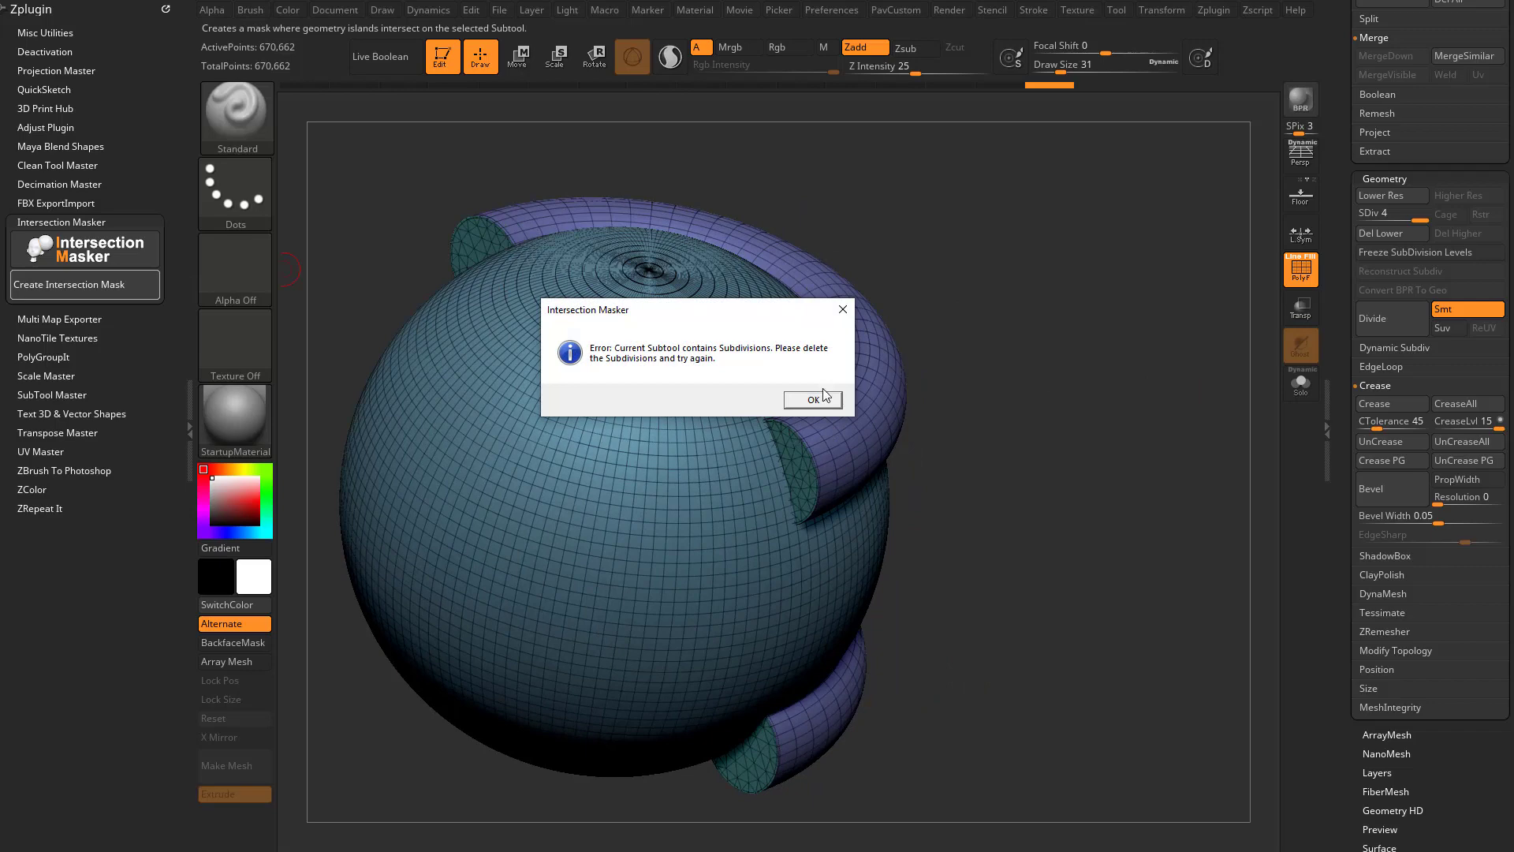
left_click(813, 400)
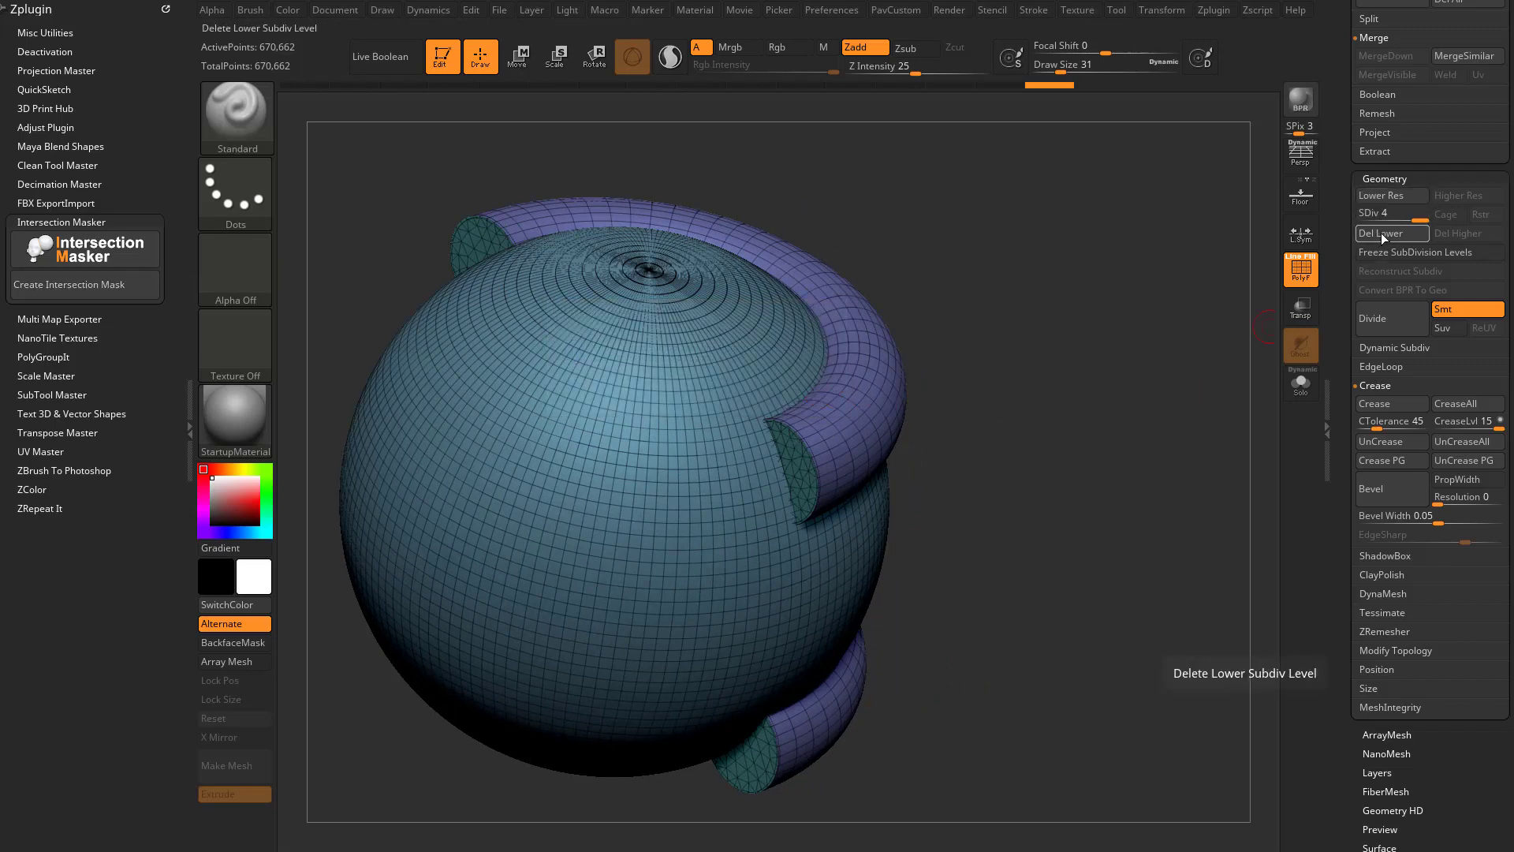
Delete the lower subdivision levels and create the intersection mask, with the polyframe's wireframe lines hidden
left_click(1380, 233)
left_click(84, 284)
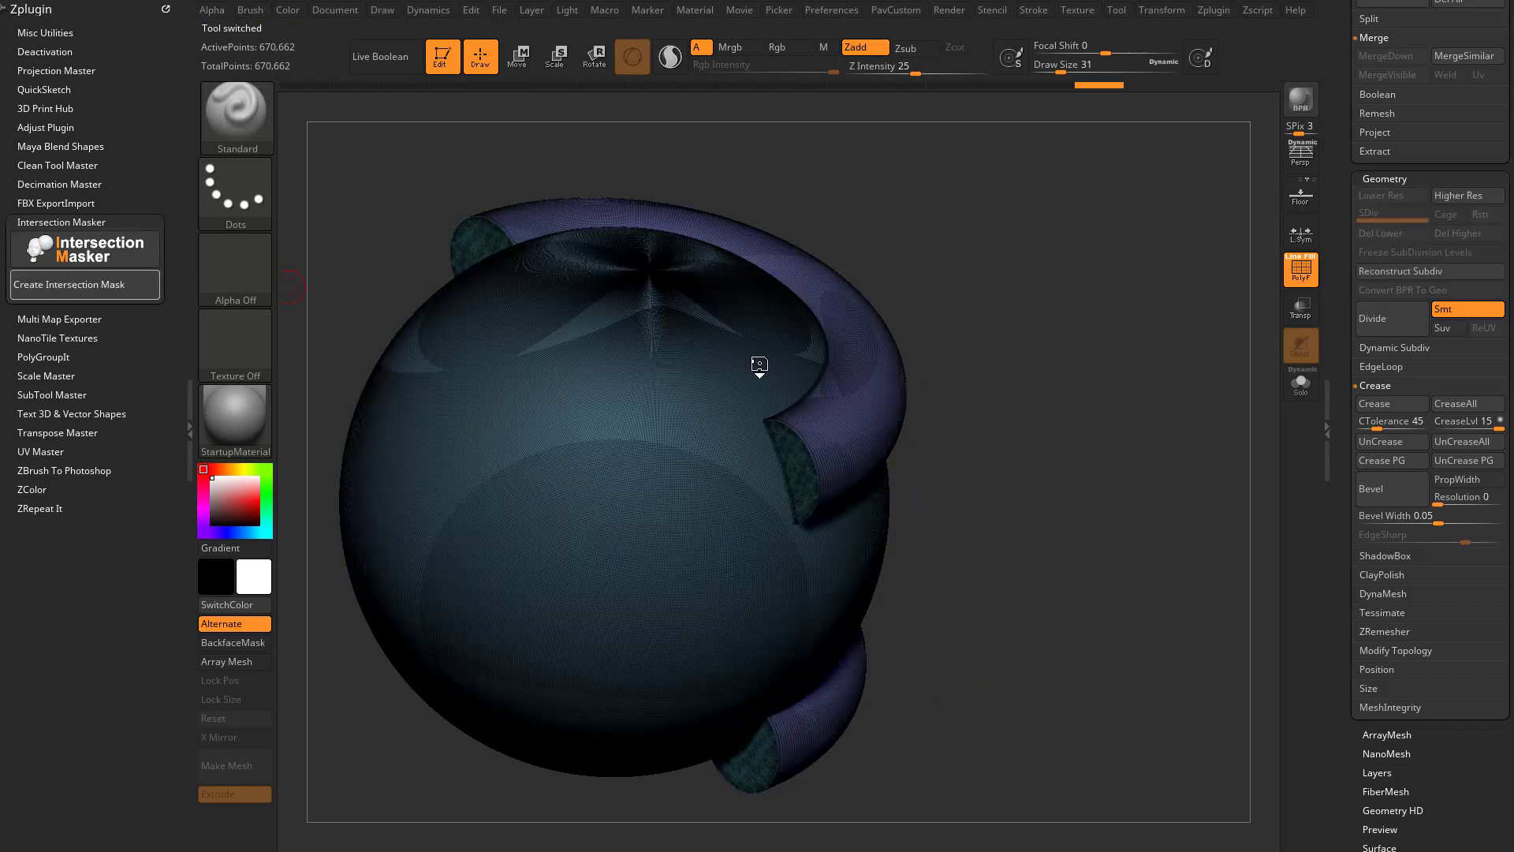
left_click(1298, 262)
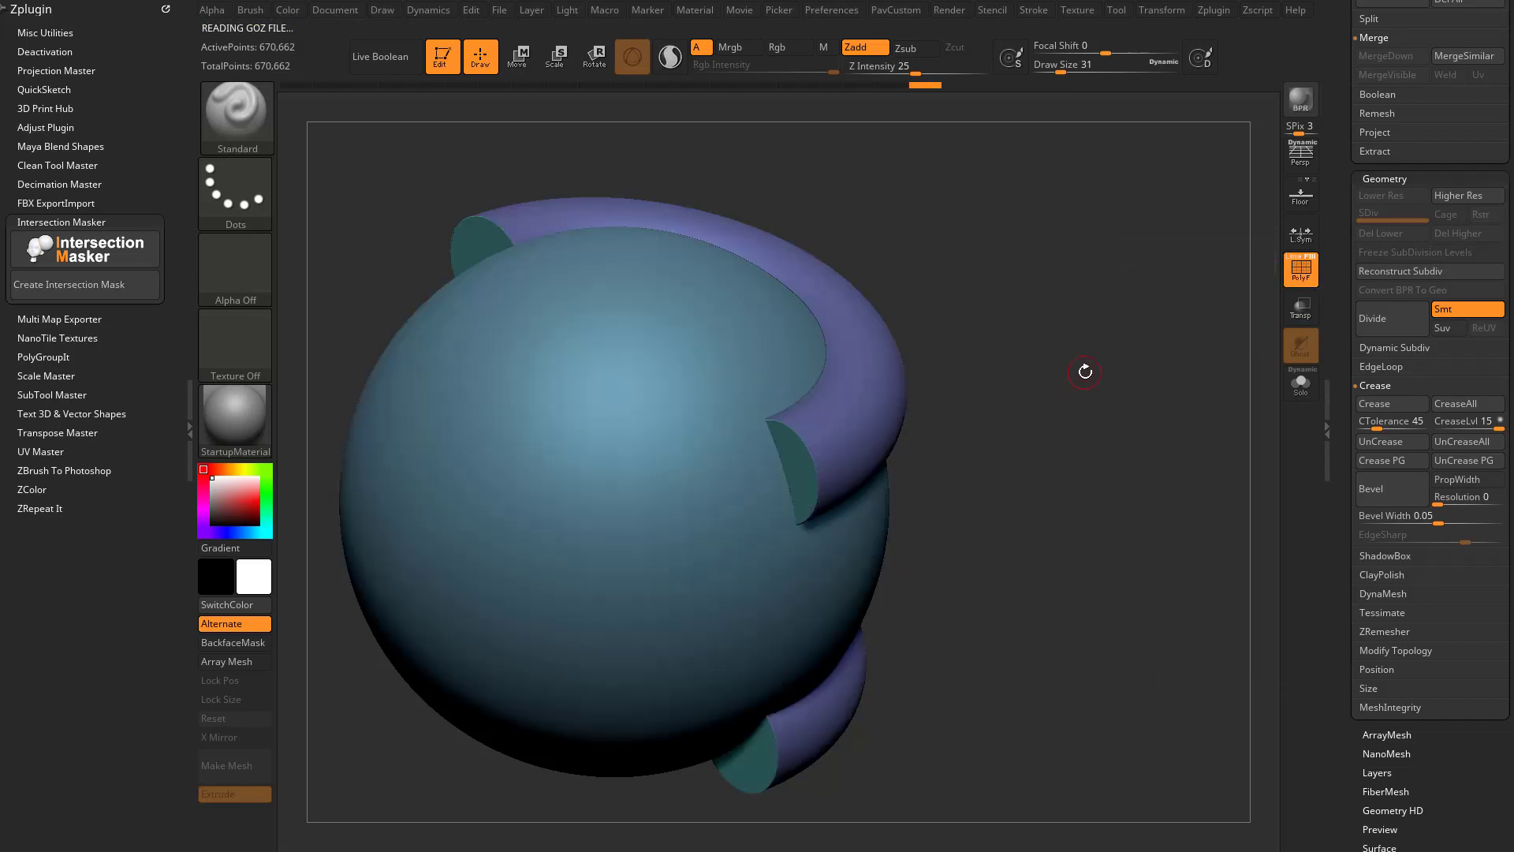
Switch the material to SkinShade4 and turn off the polypaint display of the PM3D_Sphere3D_1 subtool
left_click(225, 416)
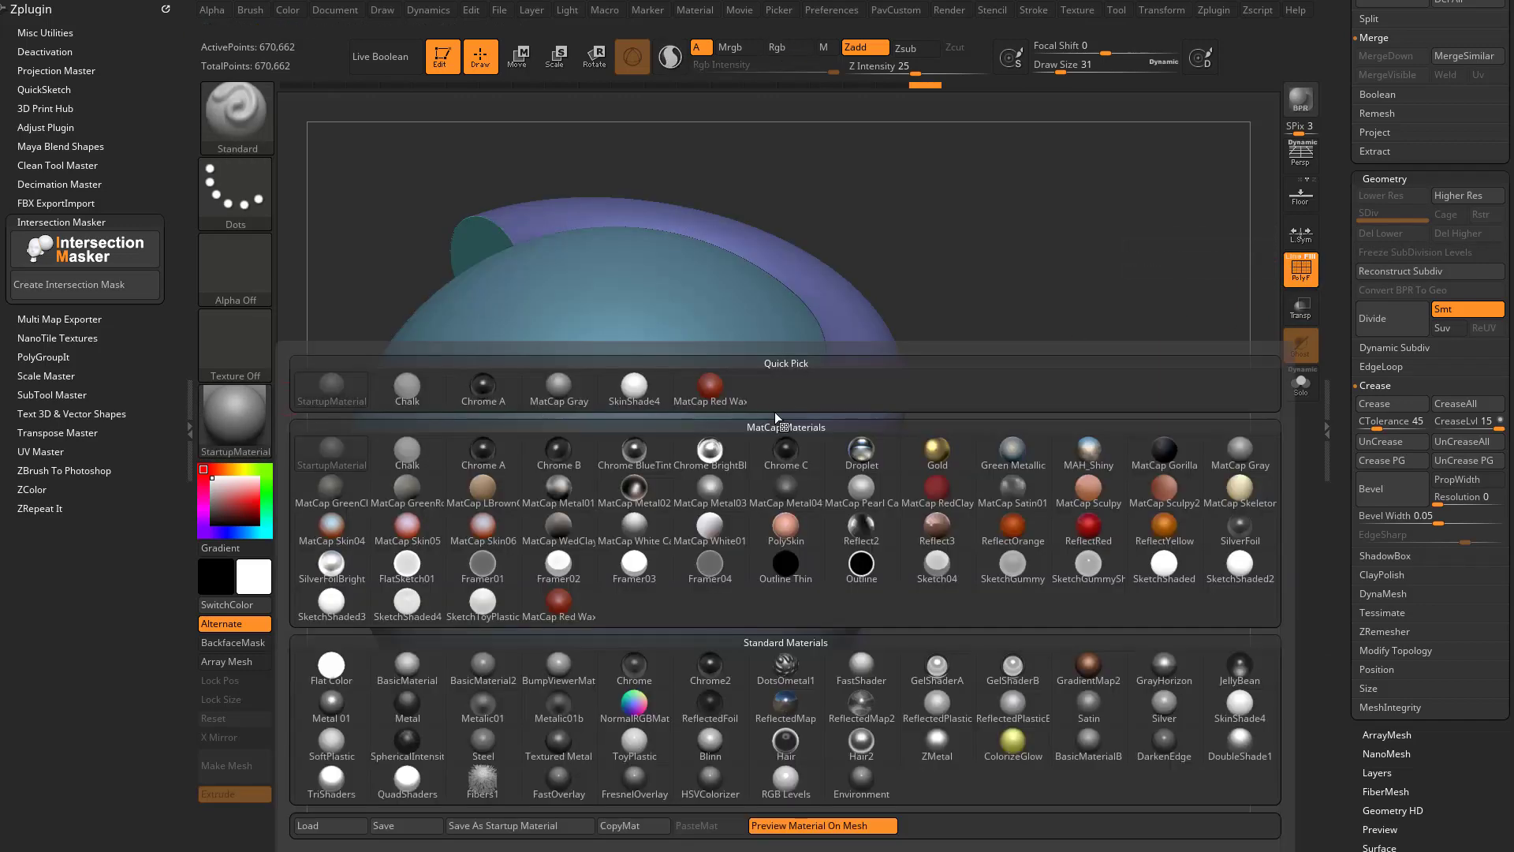
left_click(1240, 705)
left_click_drag(1094, 361, 1132, 389)
scroll(1336, 513, "up", 5)
scroll(1335, 513, "up", 5)
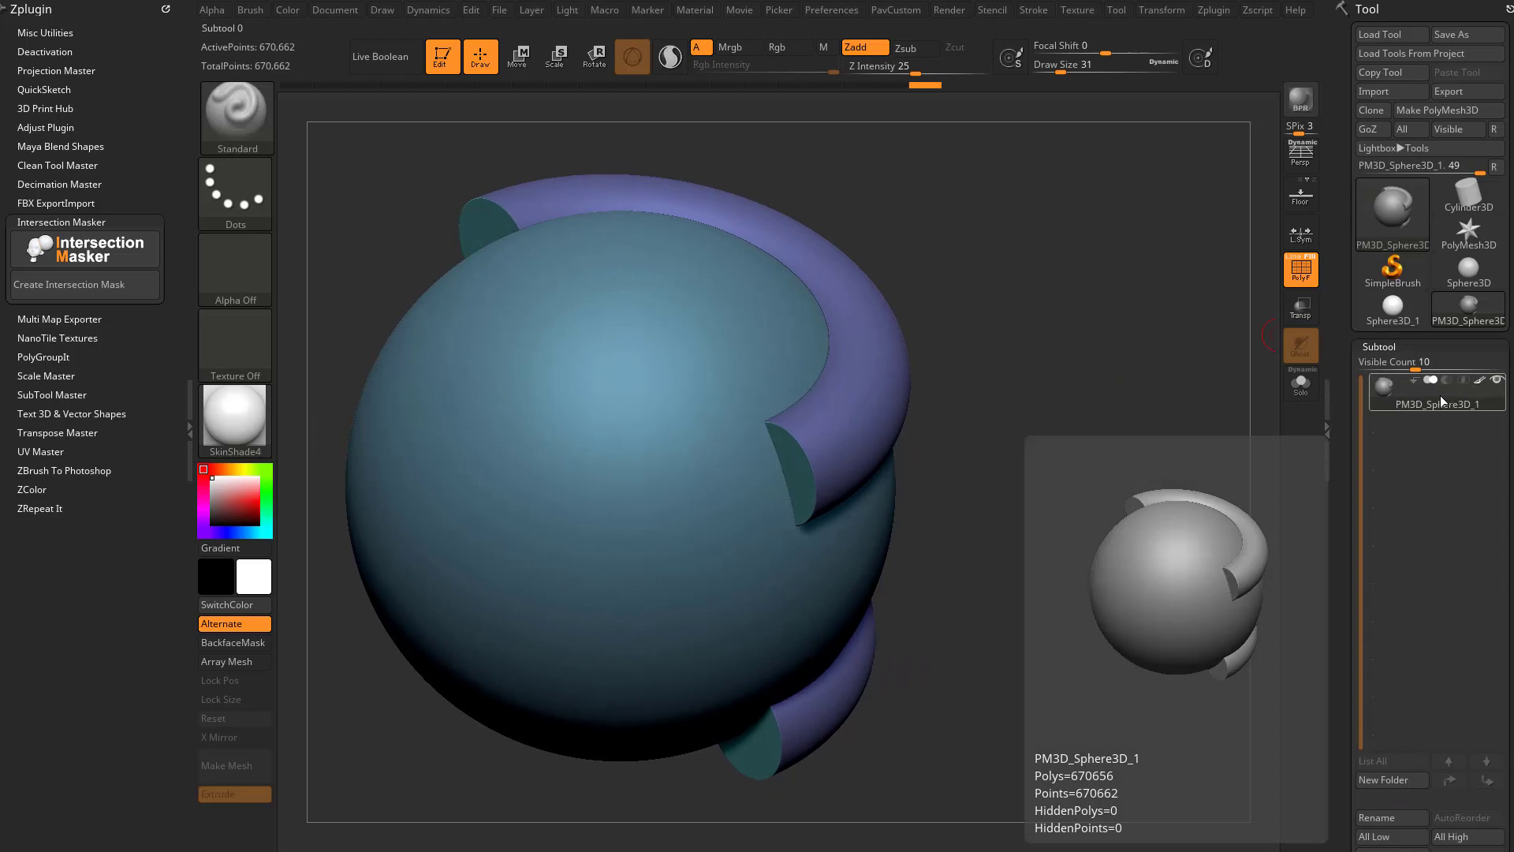
left_click(1480, 381)
Isolate the sphere and the half rings in turn to examine their intersection masks, and unhide the whole mesh
mouse_move(1217, 485)
left_mouse_down()
mouse_move(1199, 436)
mouse_move(1169, 470)
mouse_move(1031, 453)
mouse_move(1197, 389)
mouse_move(1061, 396)
mouse_move(1183, 388)
left_mouse_up()
left_click(675, 591, "ctrl+shift")
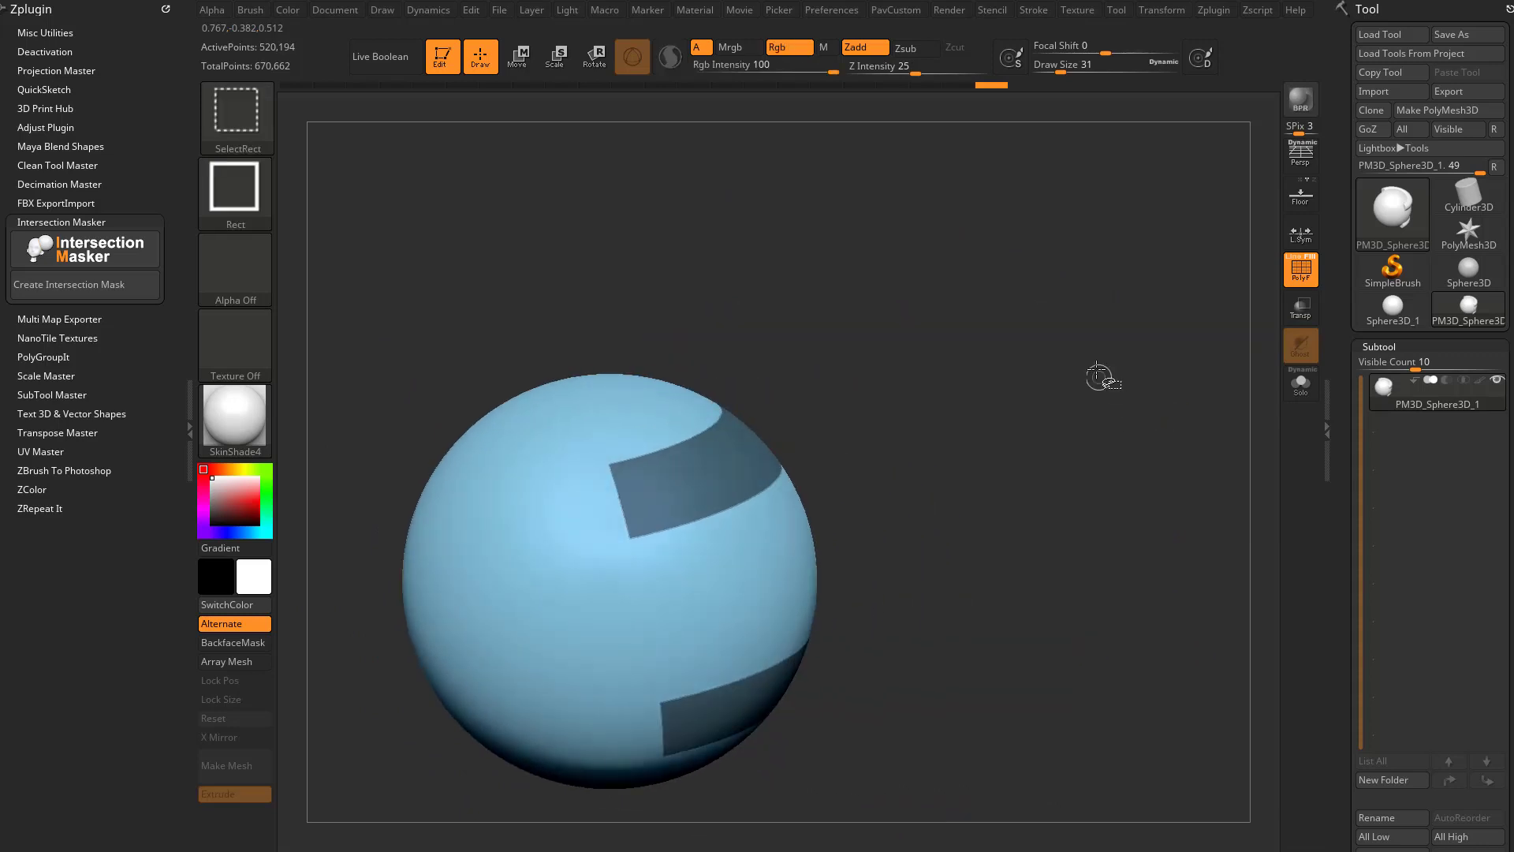
left_click(1104, 378, "ctrl+shift")
left_click_drag(1146, 476, 713, 531)
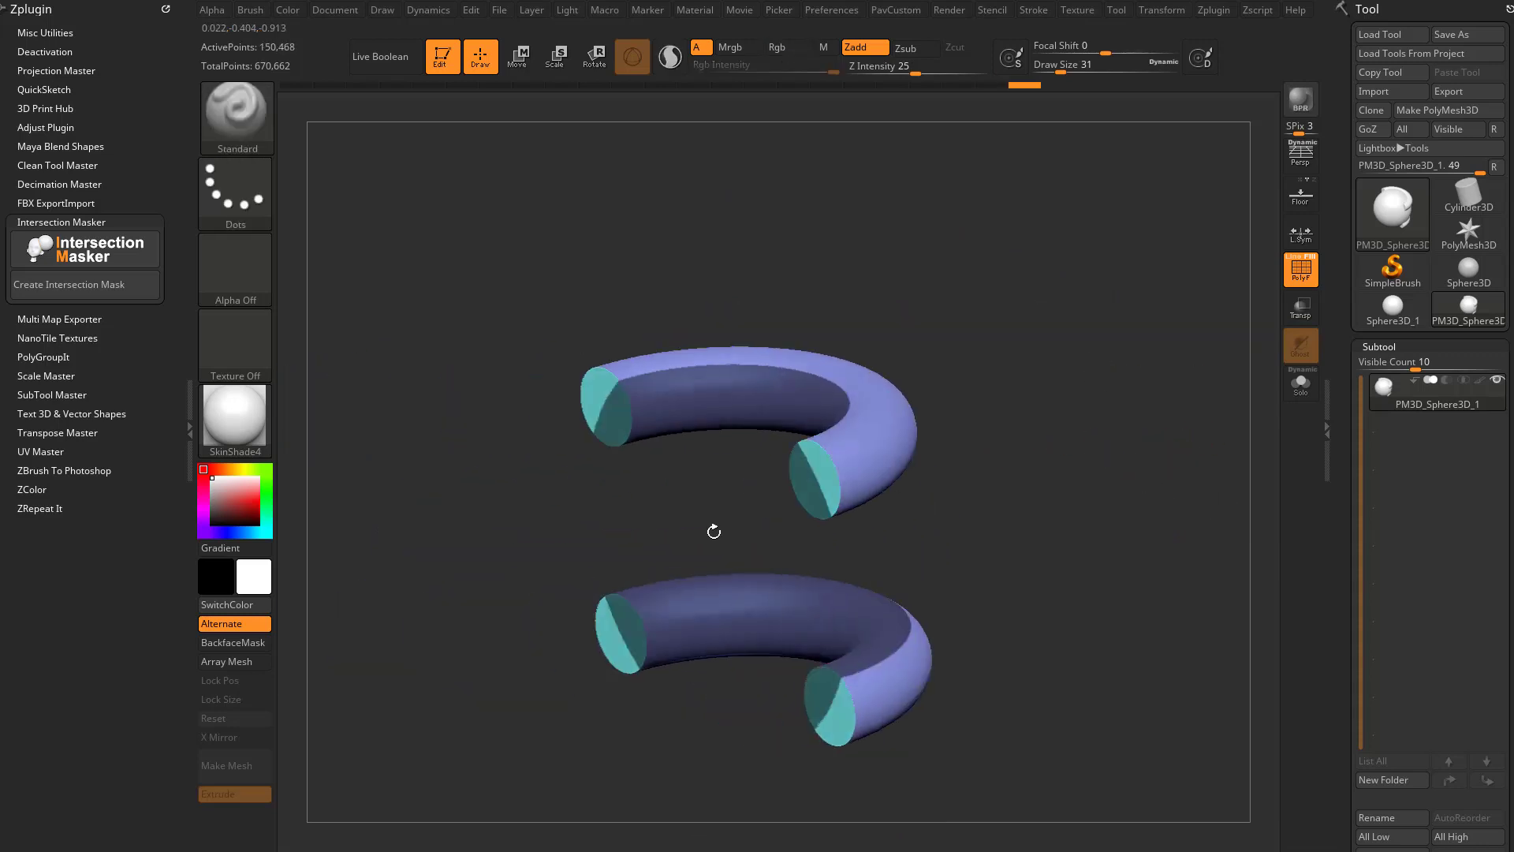
mouse_move(1053, 448)
left_mouse_down()
mouse_move(1075, 457)
mouse_move(1041, 476)
mouse_move(1099, 538)
mouse_move(1148, 395)
mouse_move(1081, 531)
mouse_move(1125, 477)
left_mouse_up()
left_click(1113, 438, "ctrl+shift")
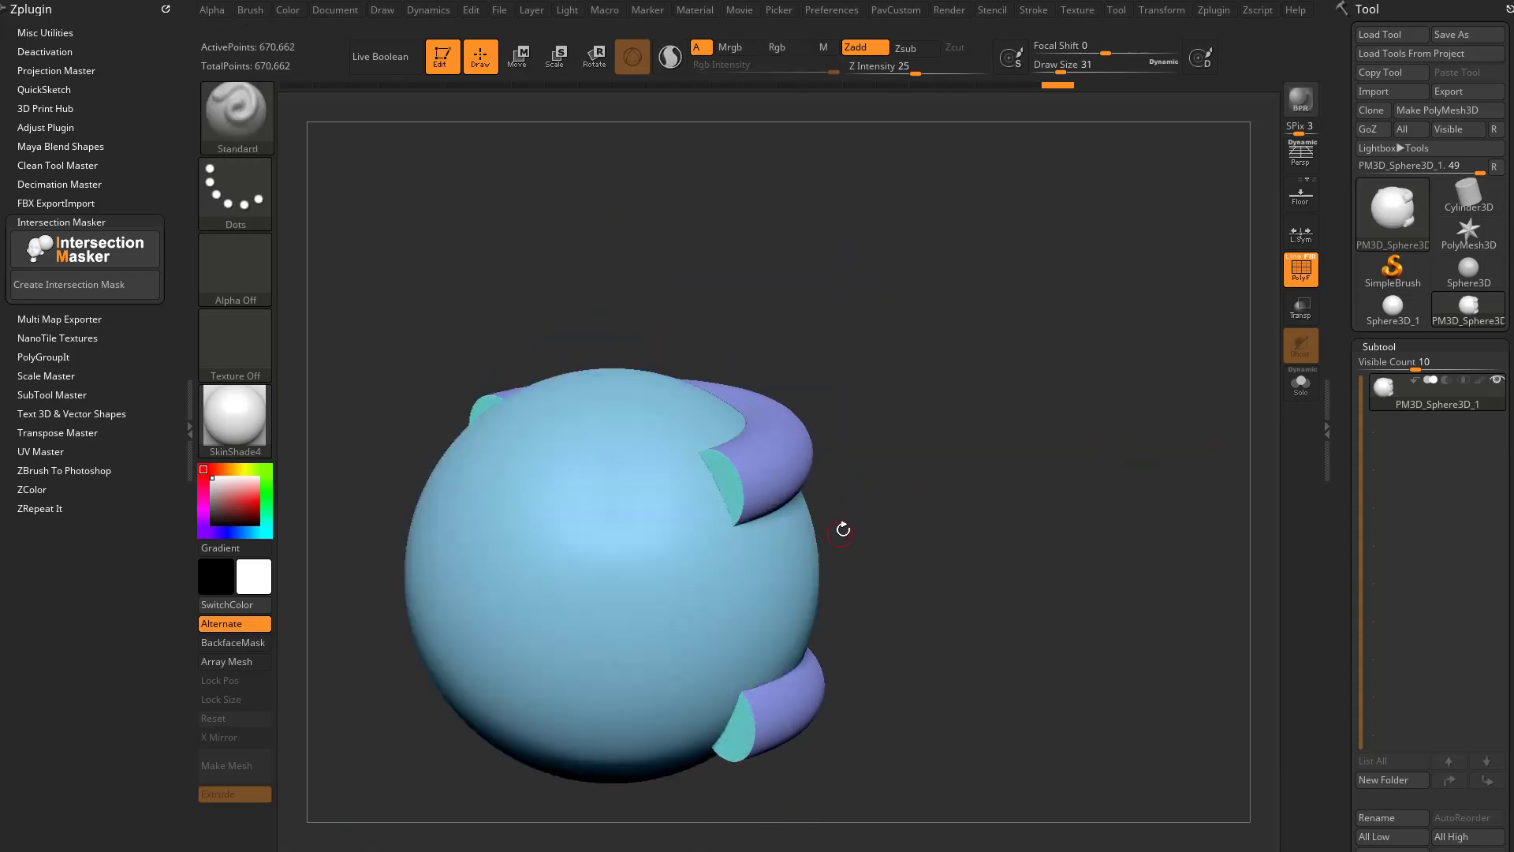
left_click(761, 523, "ctrl+shift")
mouse_move(974, 419)
left_mouse_down()
mouse_move(1024, 450)
mouse_move(1004, 406)
mouse_move(1098, 477)
mouse_move(1001, 456)
left_mouse_up()
left_click(1002, 467, "ctrl+shift")
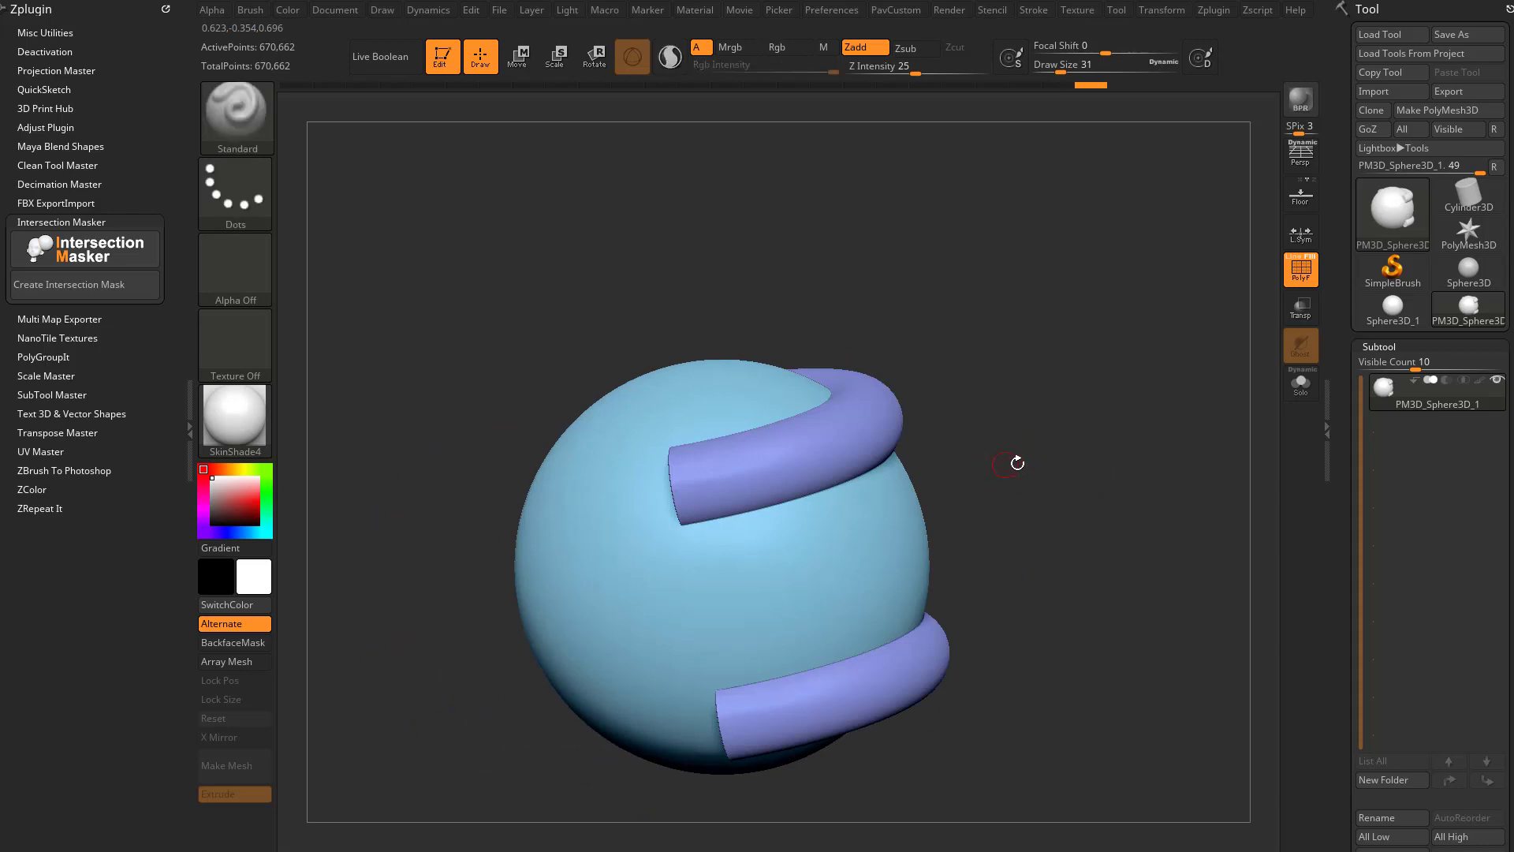
Duplicate the merged subtool and show only the duplicate in Solo mode
scroll(1390, 479, "down", 3)
left_click(1388, 738)
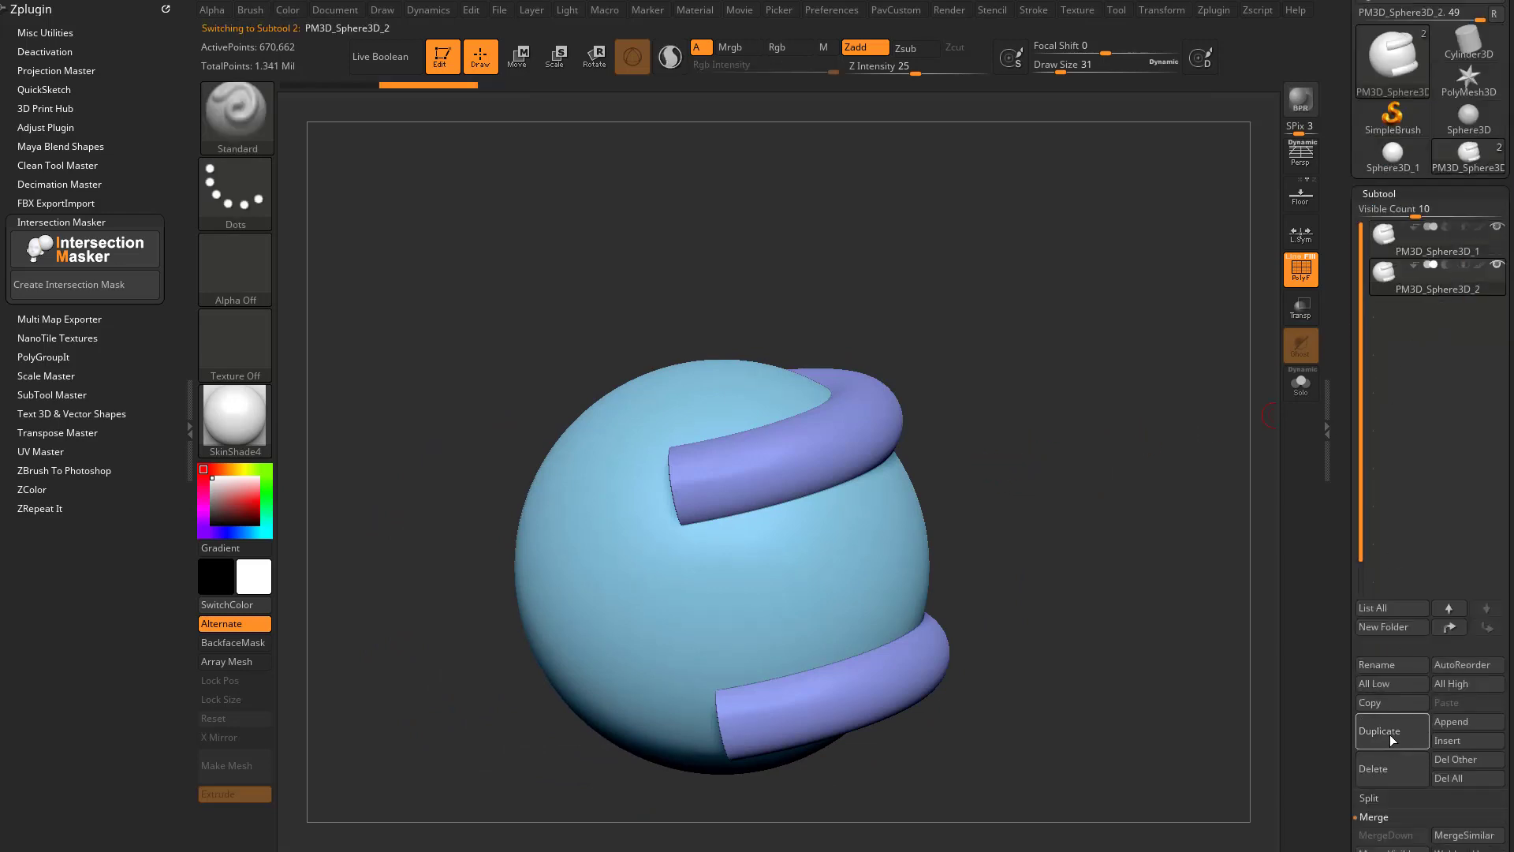
left_click_drag(1246, 455, 1142, 481)
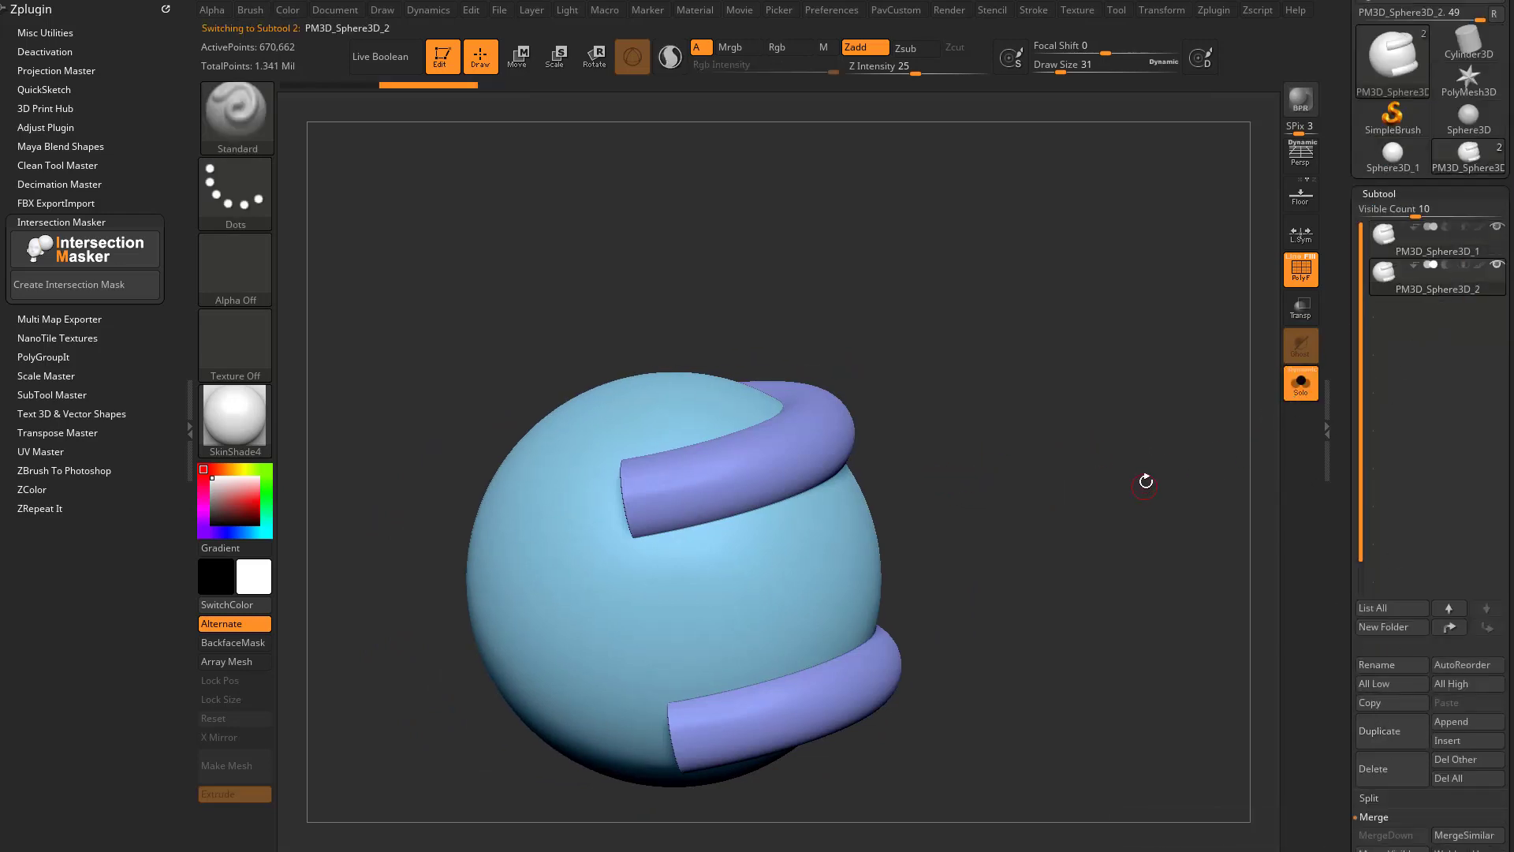
Isolate the sphere's polygroup in the duplicate and delete the hidden half rings
left_click(730, 588, "ctrl+shift")
left_click_drag(1012, 504, 969, 497, "alt")
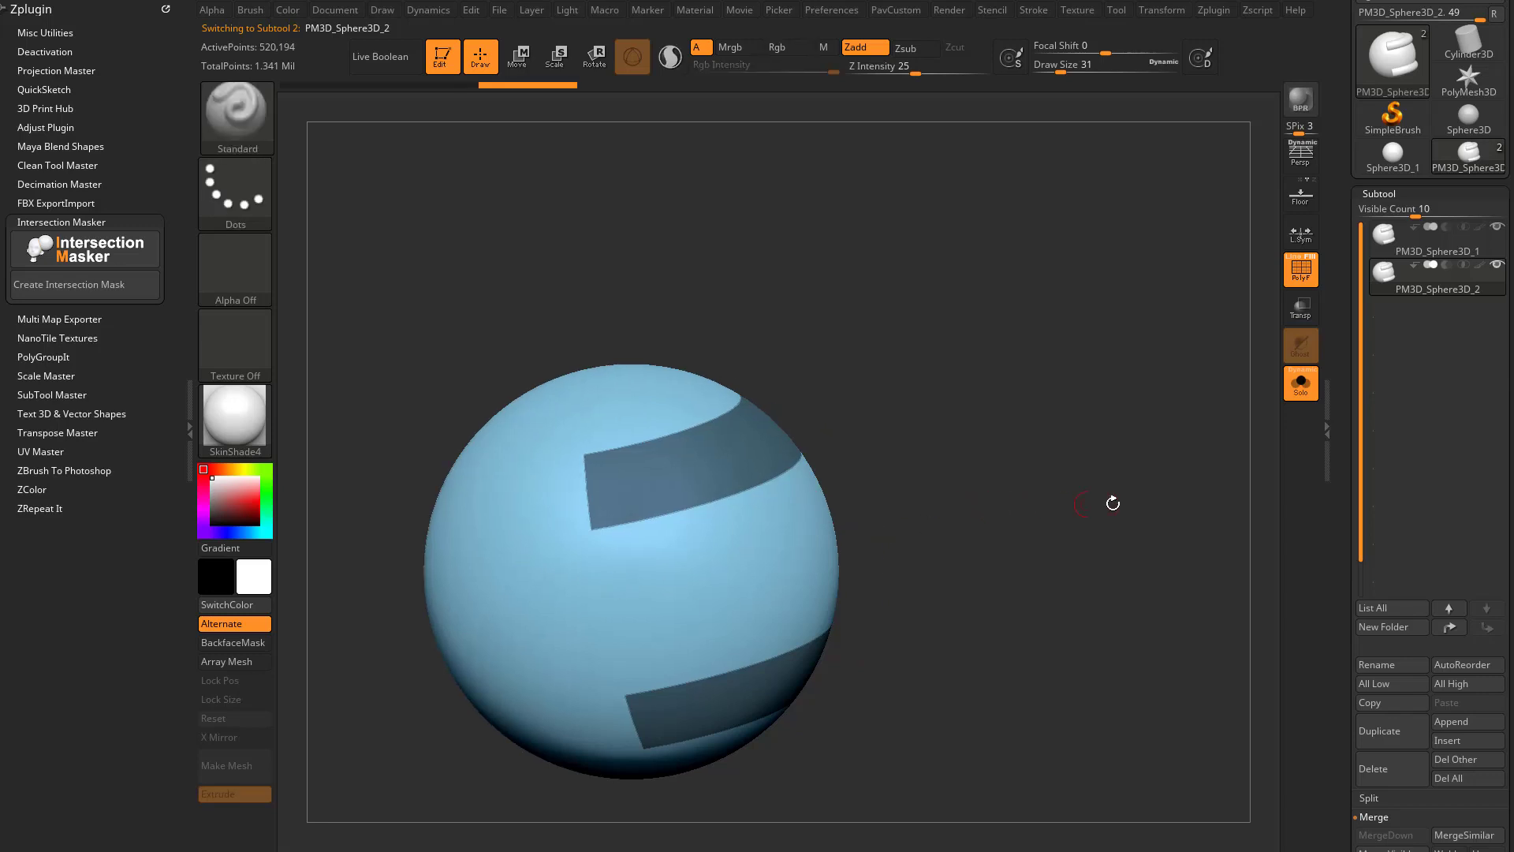
left_click_drag(1342, 530, 1351, 329)
left_click(1385, 547, "shift")
left_click(1383, 605)
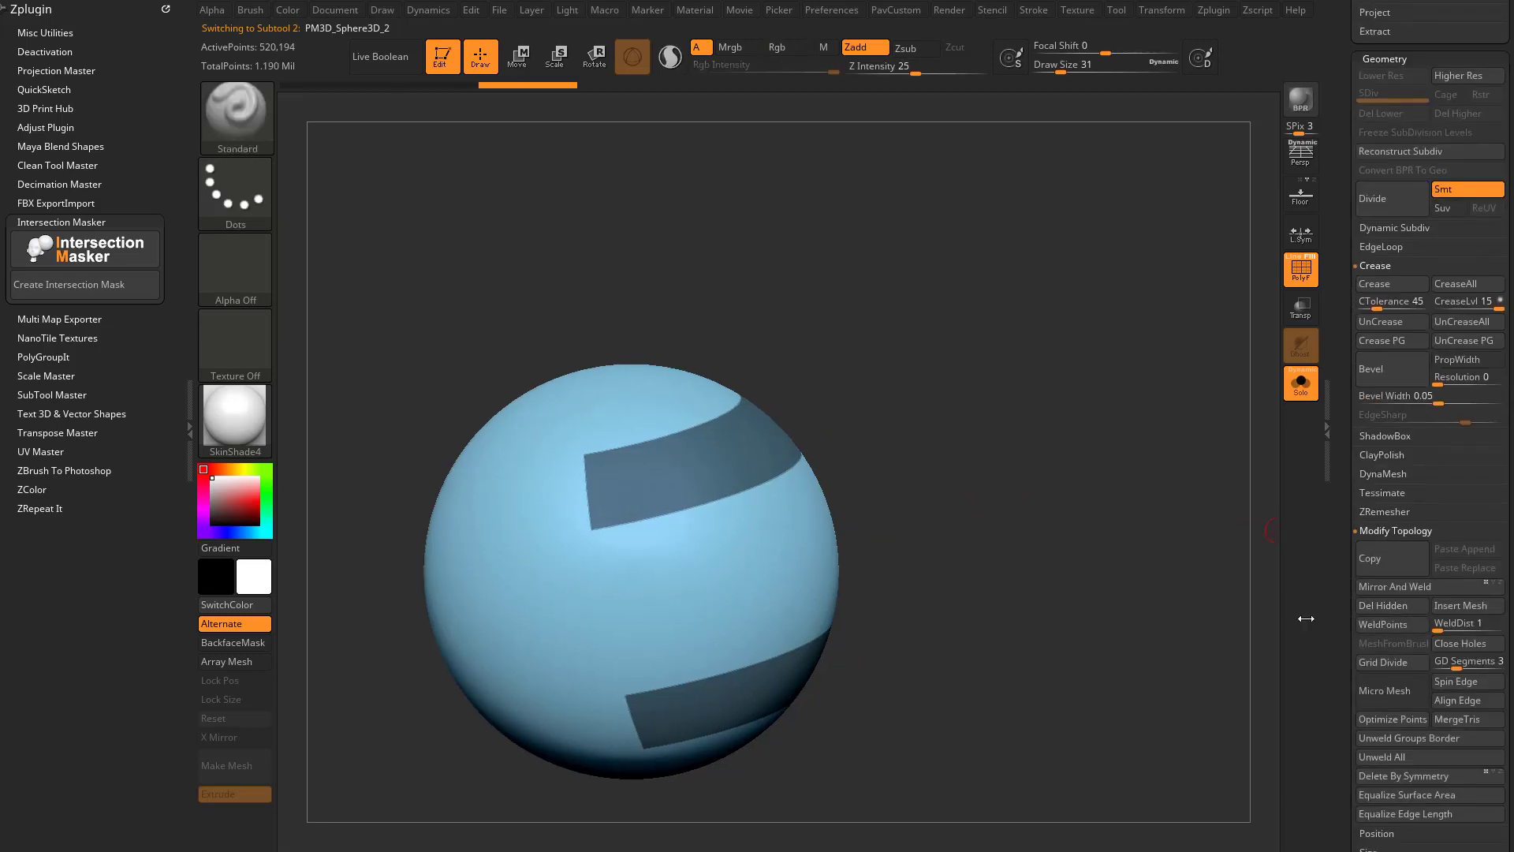
mouse_move(1166, 596)
left_mouse_down()
mouse_move(1159, 575)
mouse_move(1151, 590)
mouse_move(1166, 337)
left_mouse_up()
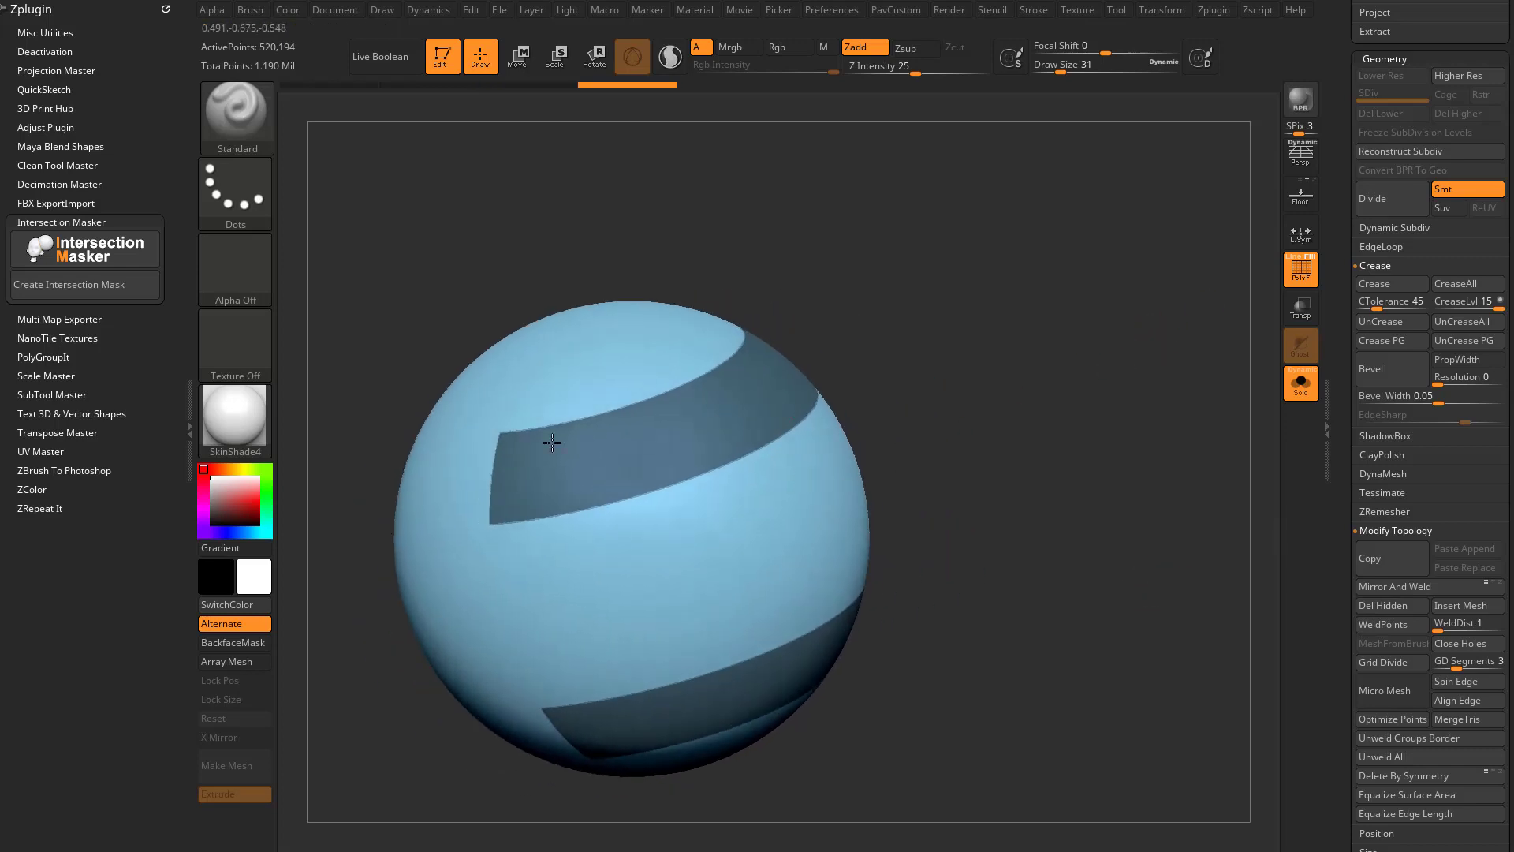
Apply Edgeloop Masked Border to the sphere and clear the mask
left_click_drag(1339, 529, 1346, 632)
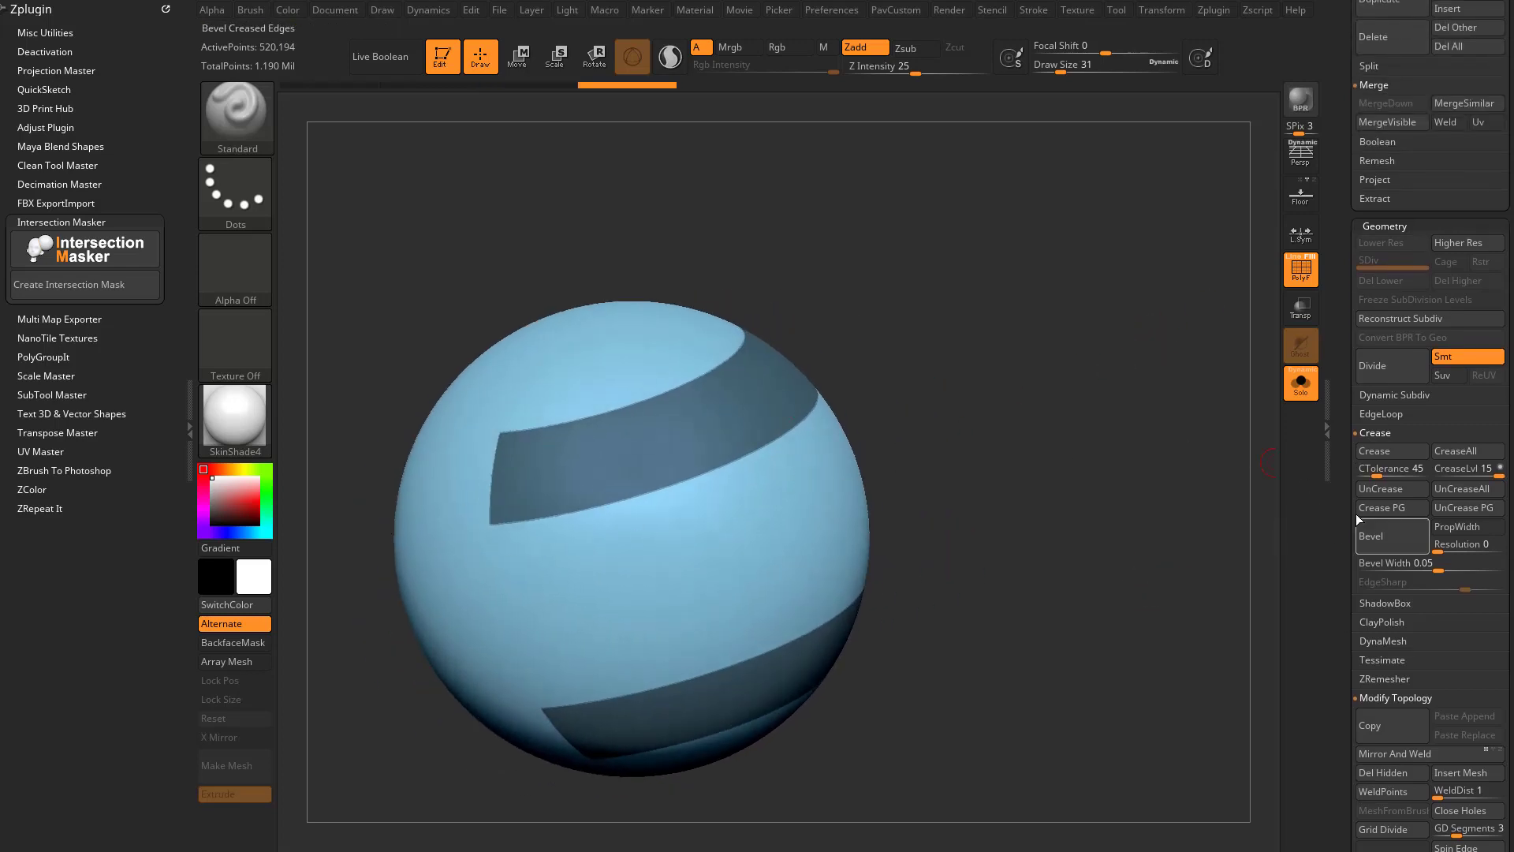
left_click(1377, 415)
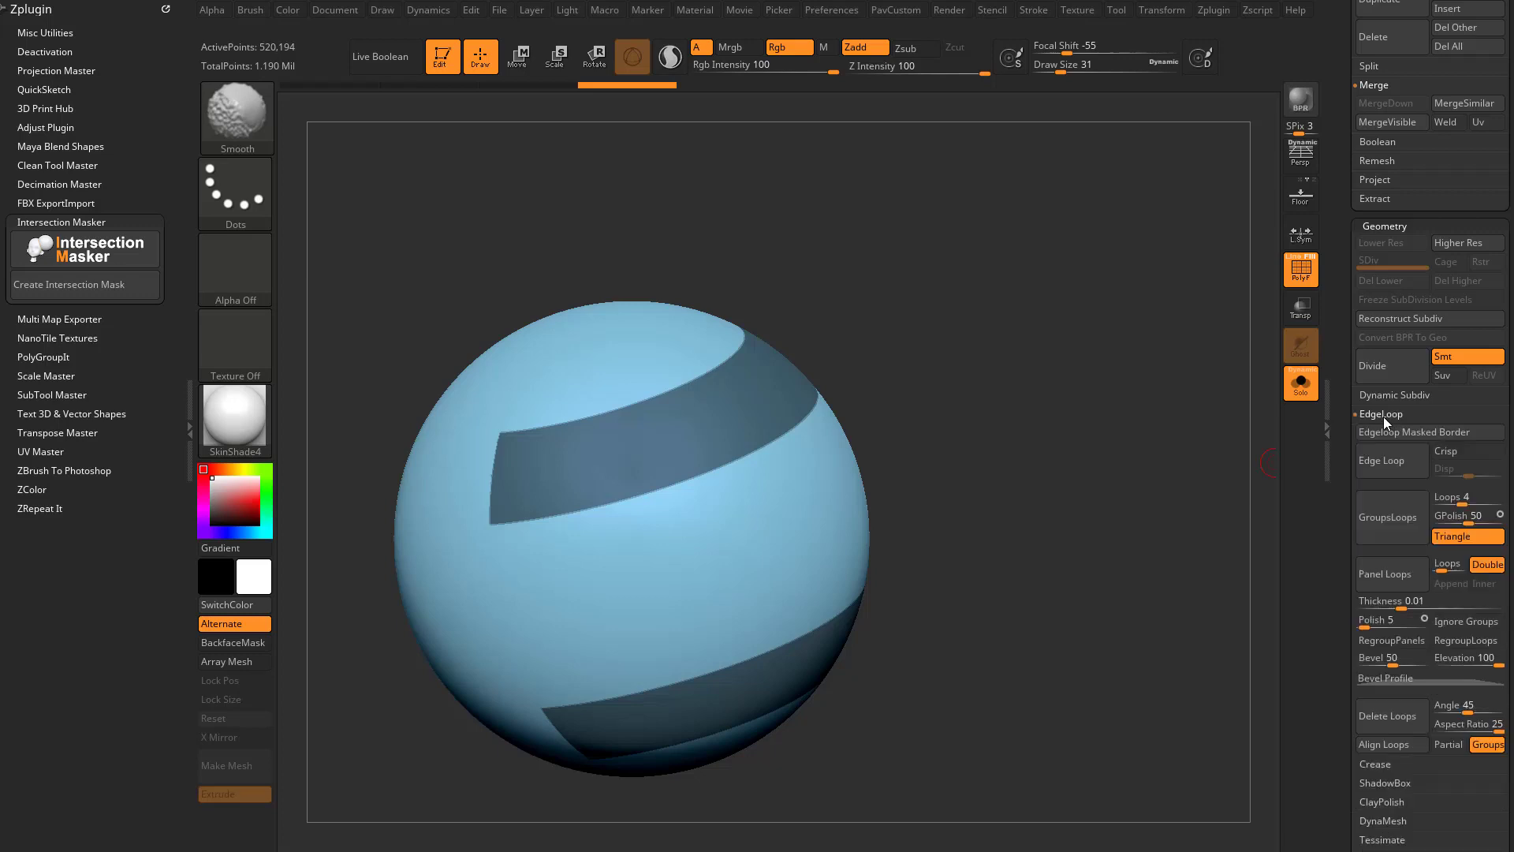
left_click(1385, 447)
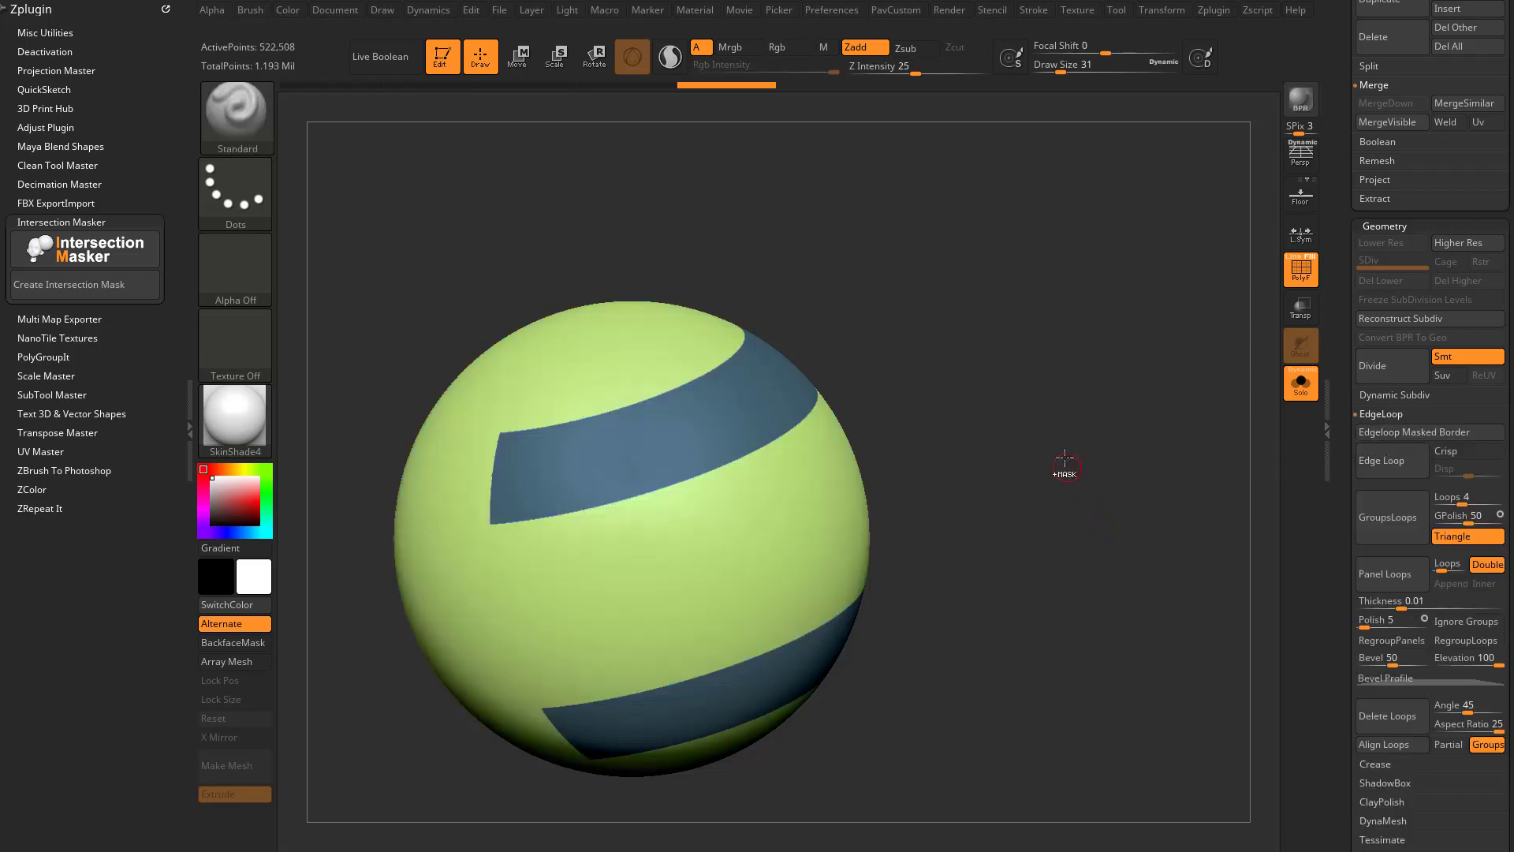
left_click_drag(1065, 457, 1149, 500, "ctrl")
Isolate the polygroup of the two formerly masked strips and delete the hidden rest of the sphere
mouse_move(1167, 534)
right_mouse_down()
mouse_move(1051, 558)
mouse_move(717, 478)
mouse_move(892, 425)
mouse_move(729, 430)
right_mouse_up()
left_click(728, 415, "ctrl+shift")
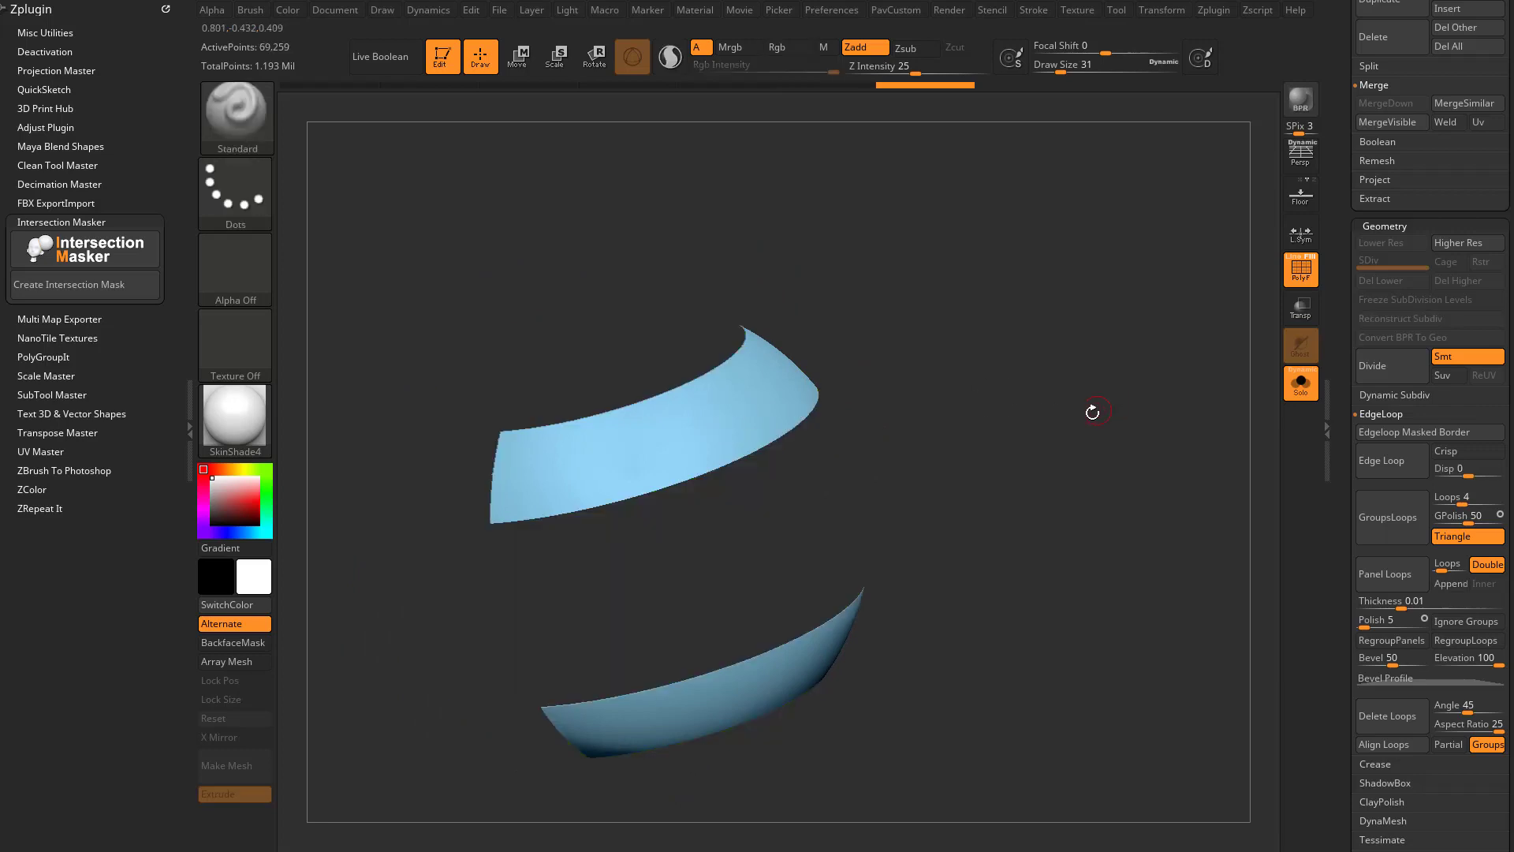
scroll(1350, 350, "down", 5)
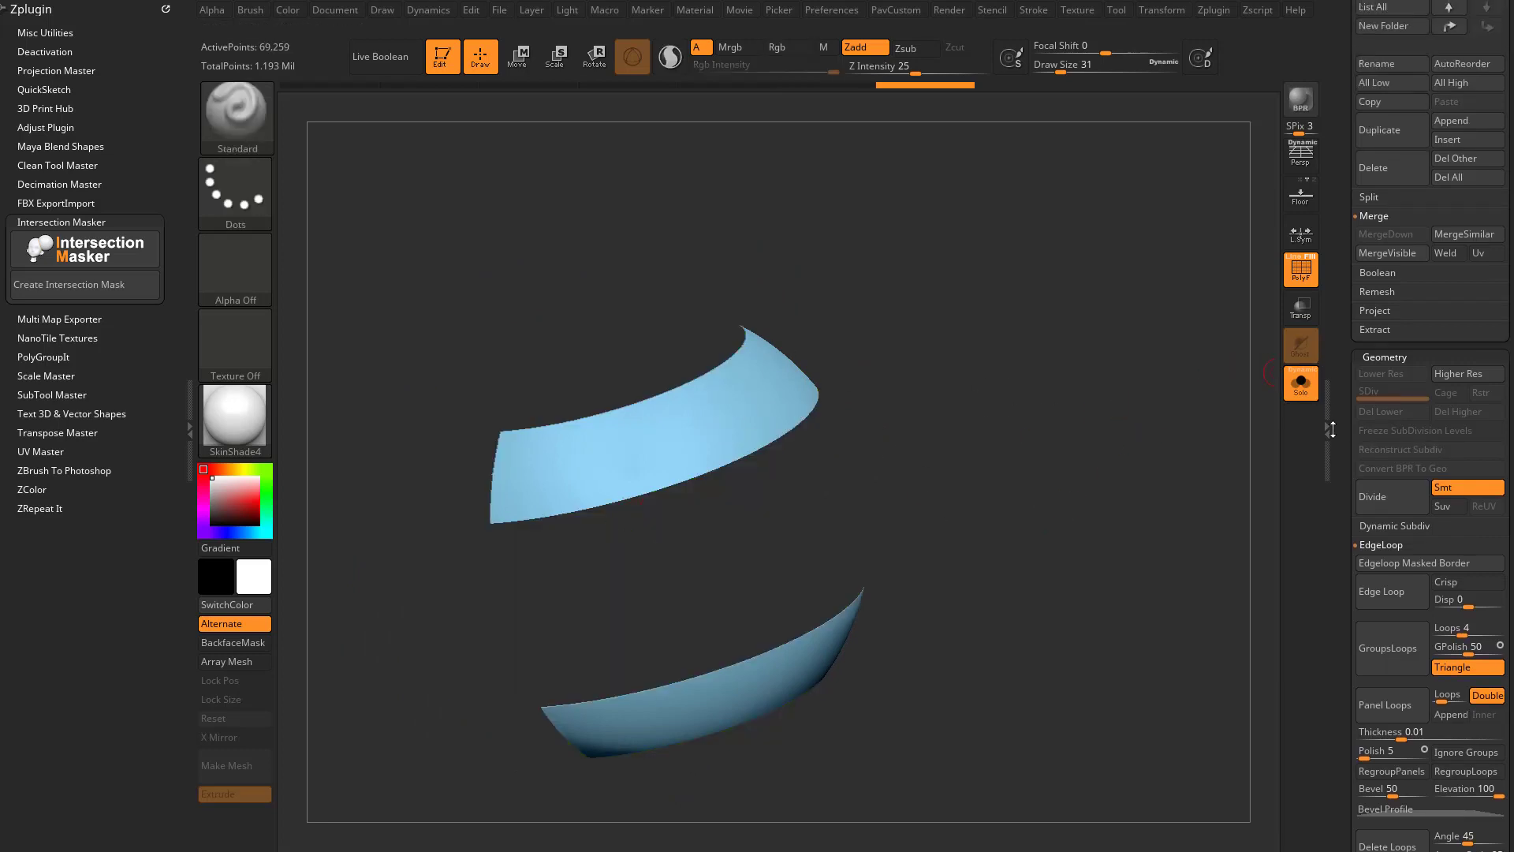
key("shift")
scroll(1389, 653, "down", 3)
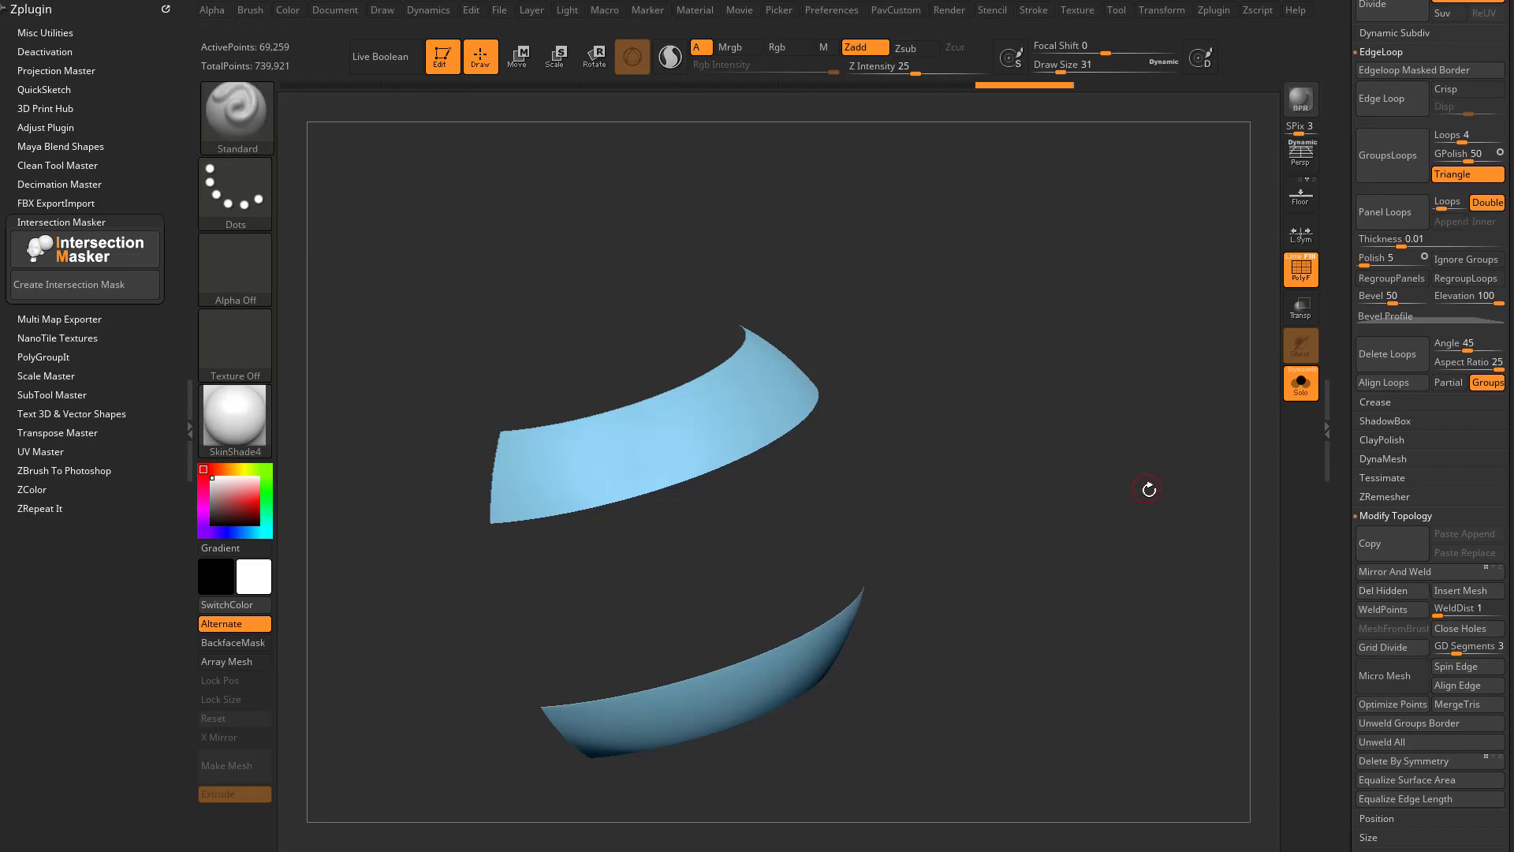
Show the strips' wireframe and set ZRemesher's Target Polygons Count to 1.84551 and AdaptiveSize to 0
left_click(1300, 265)
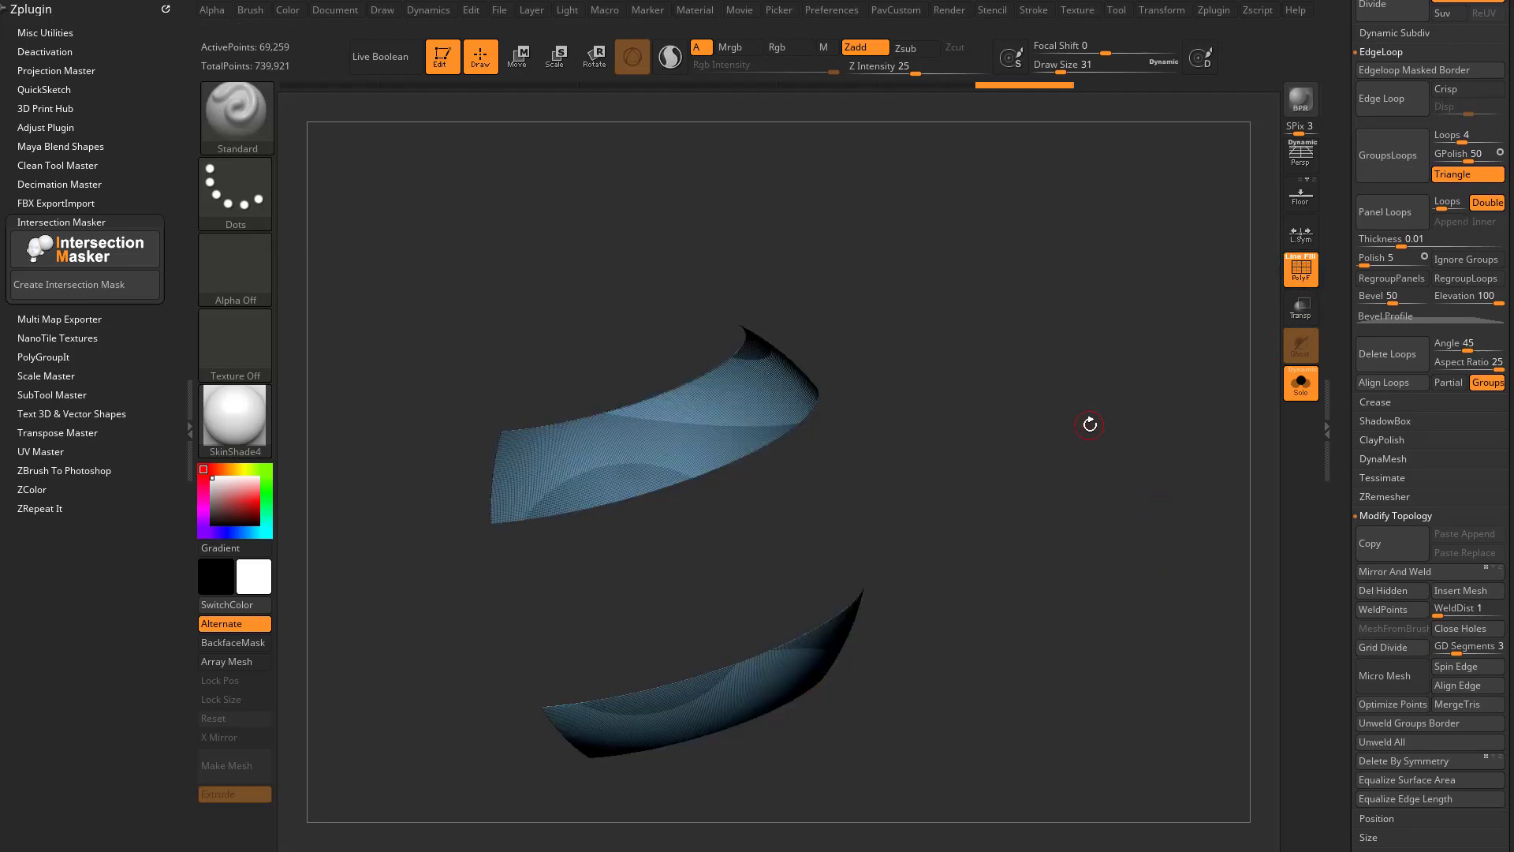
left_click(1384, 496)
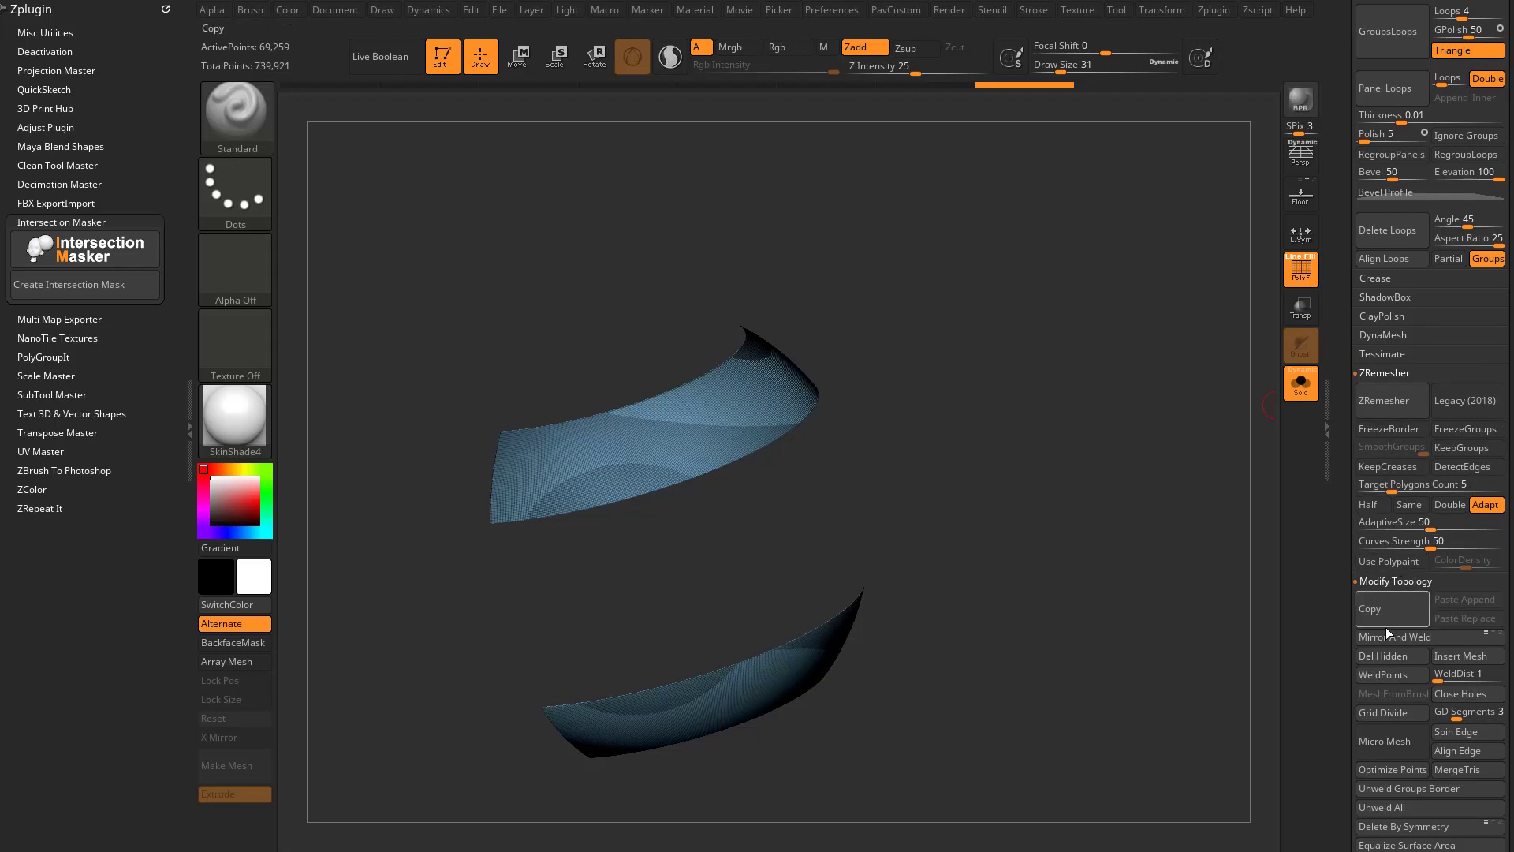
left_click_drag(1345, 632, 1346, 607)
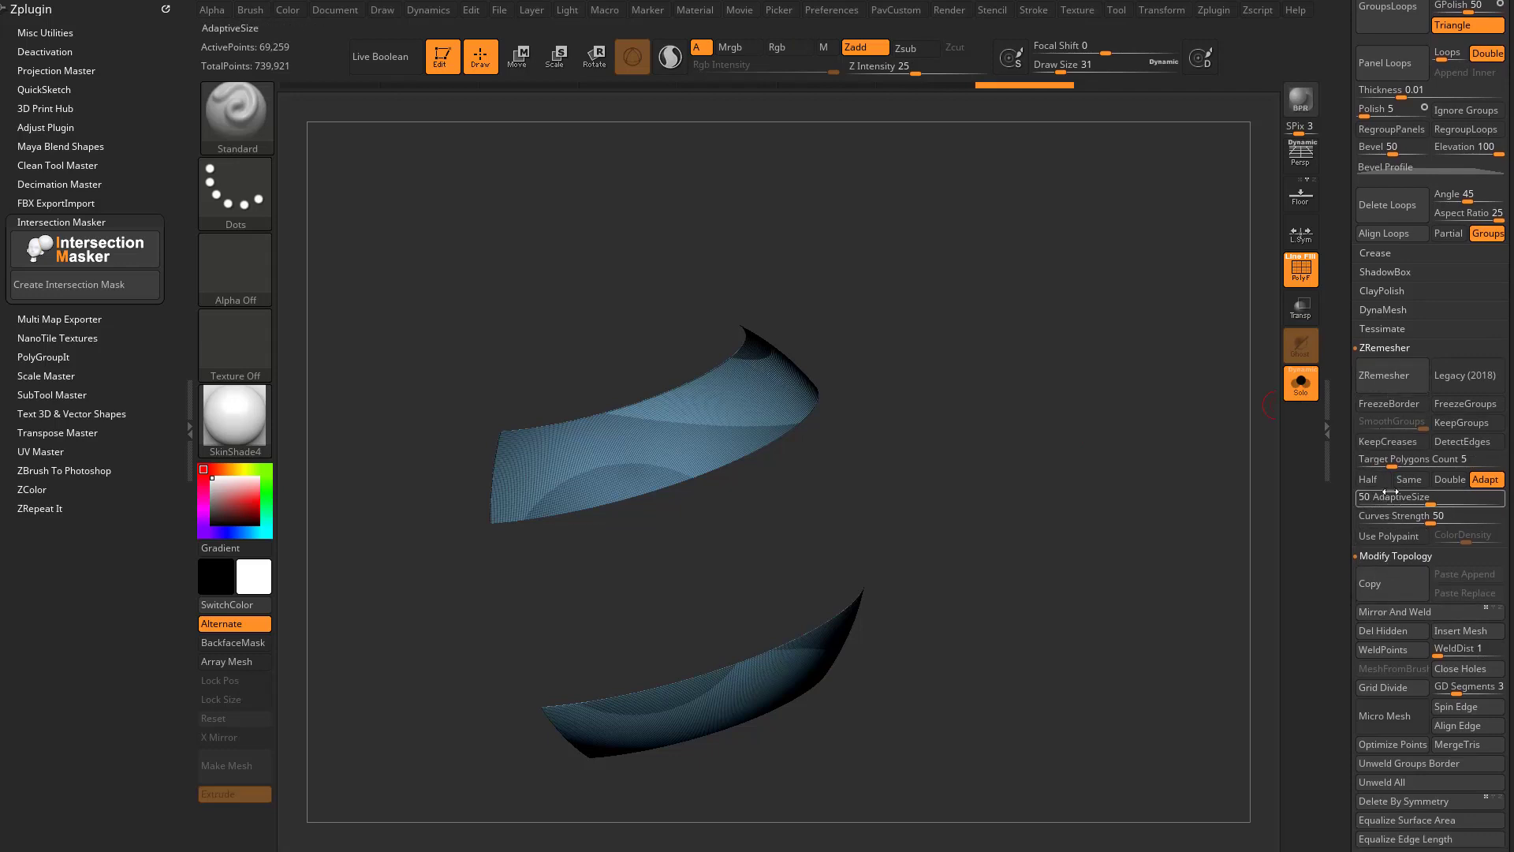
left_click_drag(1389, 460, 1377, 462)
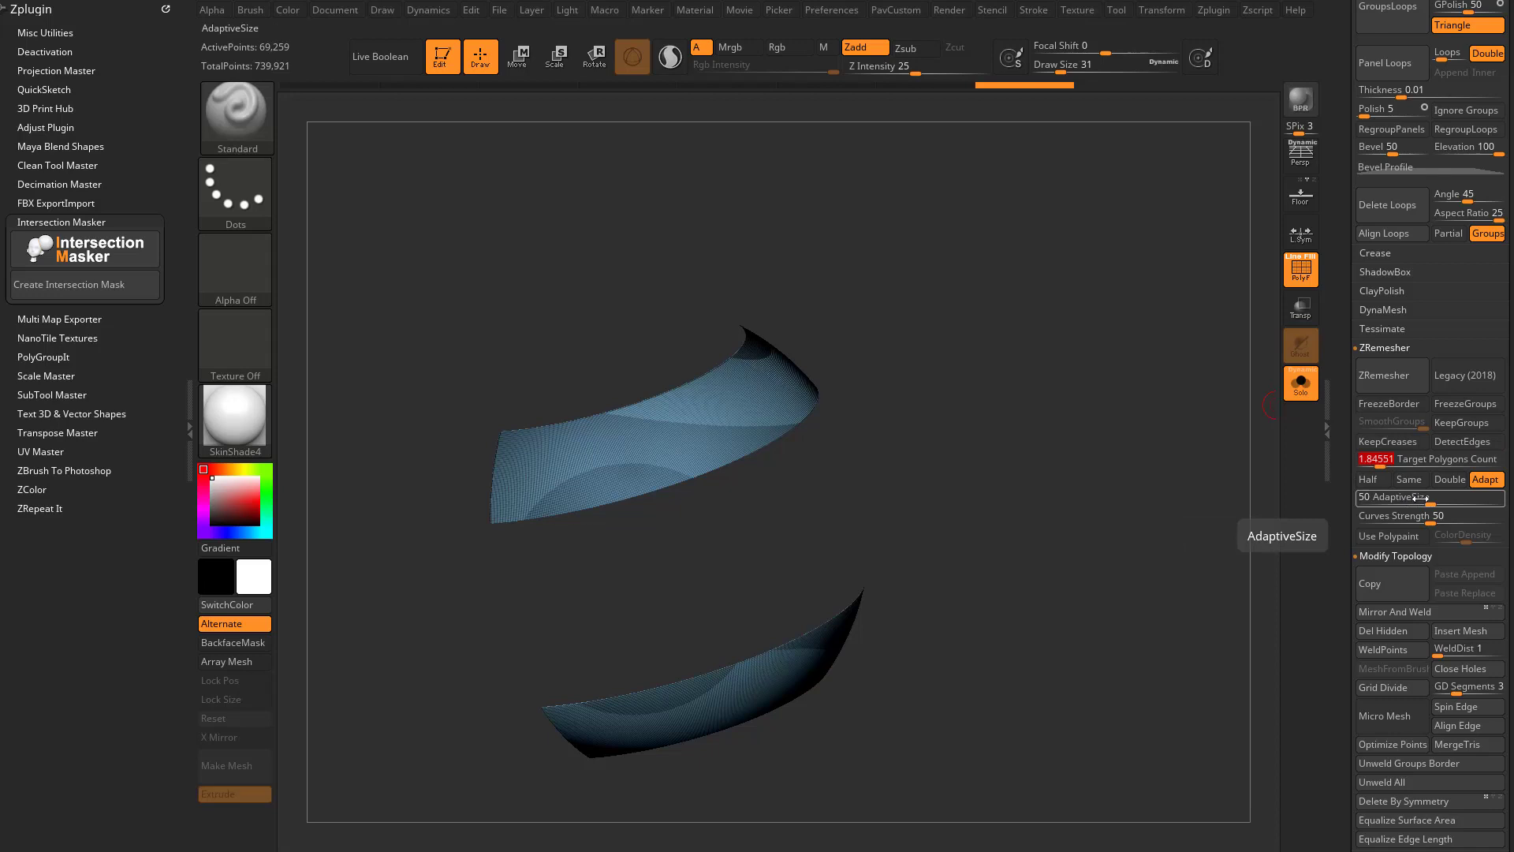
left_click_drag(1419, 498, 1344, 496)
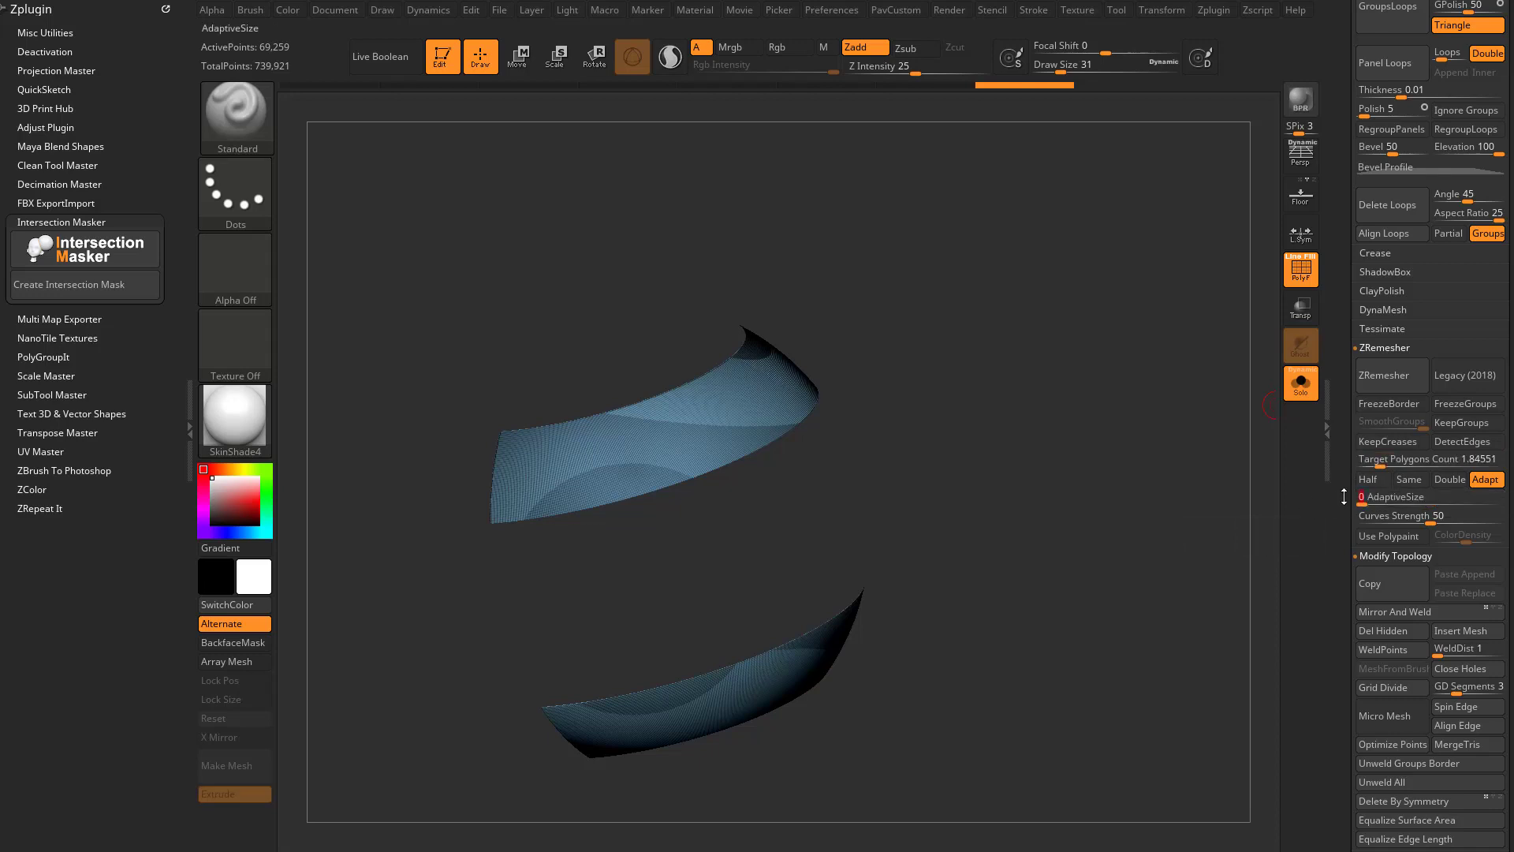
Remesh the strips with ZRemesher, then reduce them twice more with the Half option enabled
left_click(1419, 386)
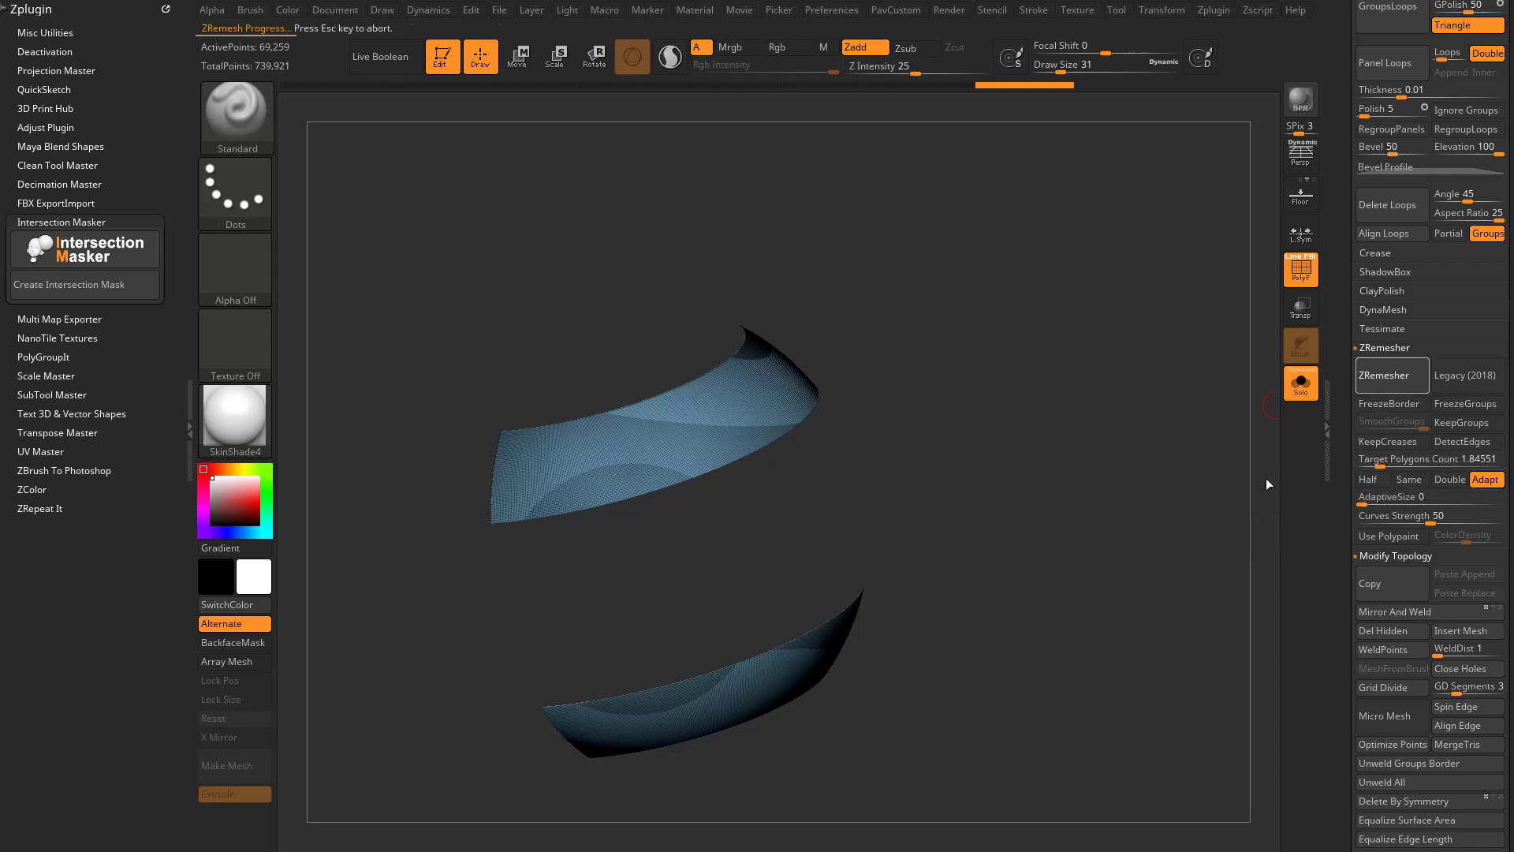
left_click(1368, 479)
left_click(1399, 382)
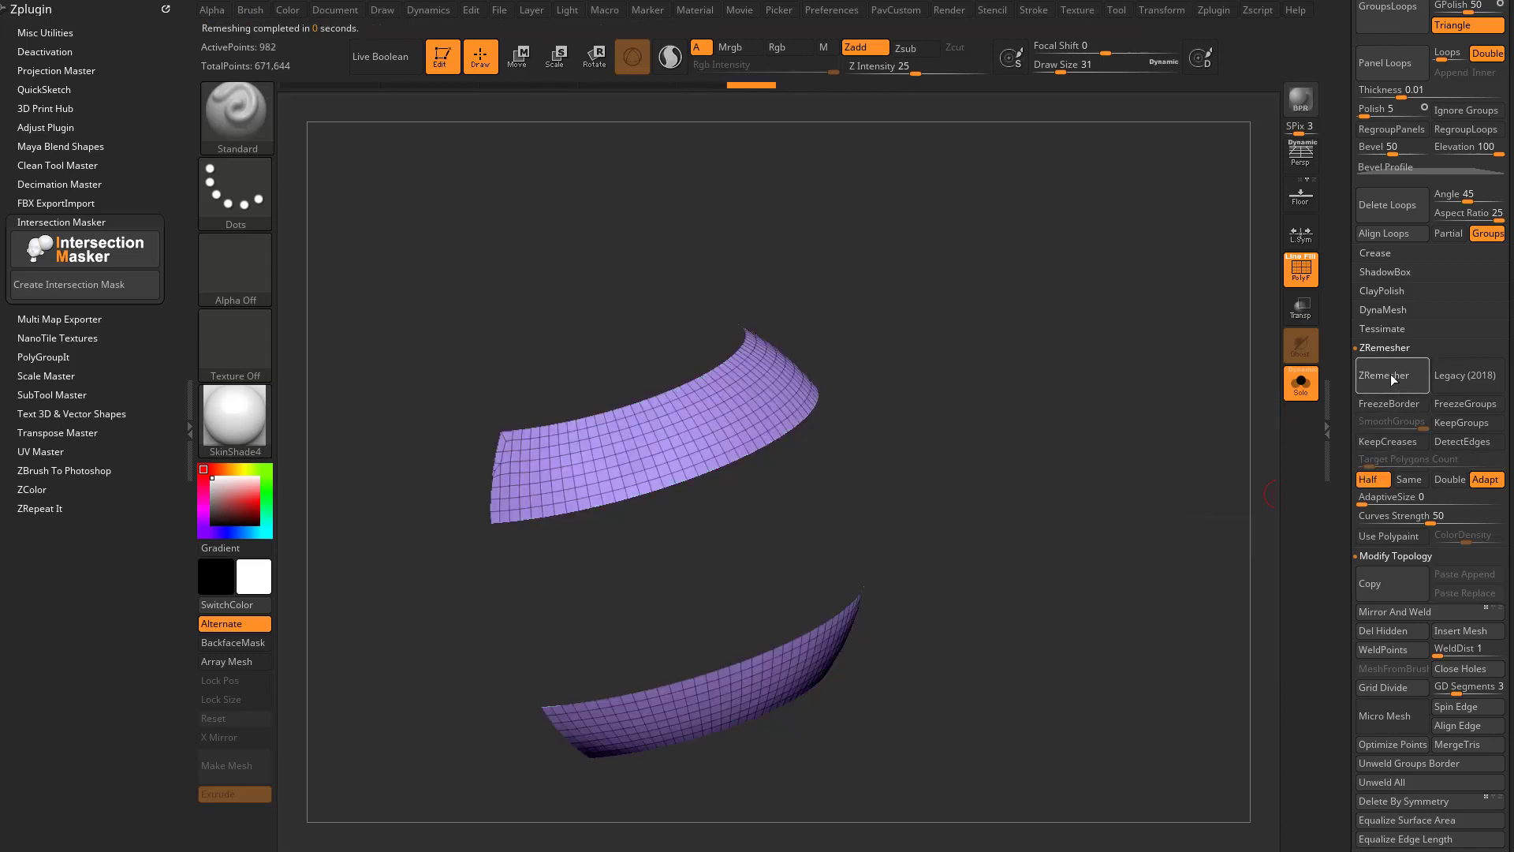
left_click(1399, 377)
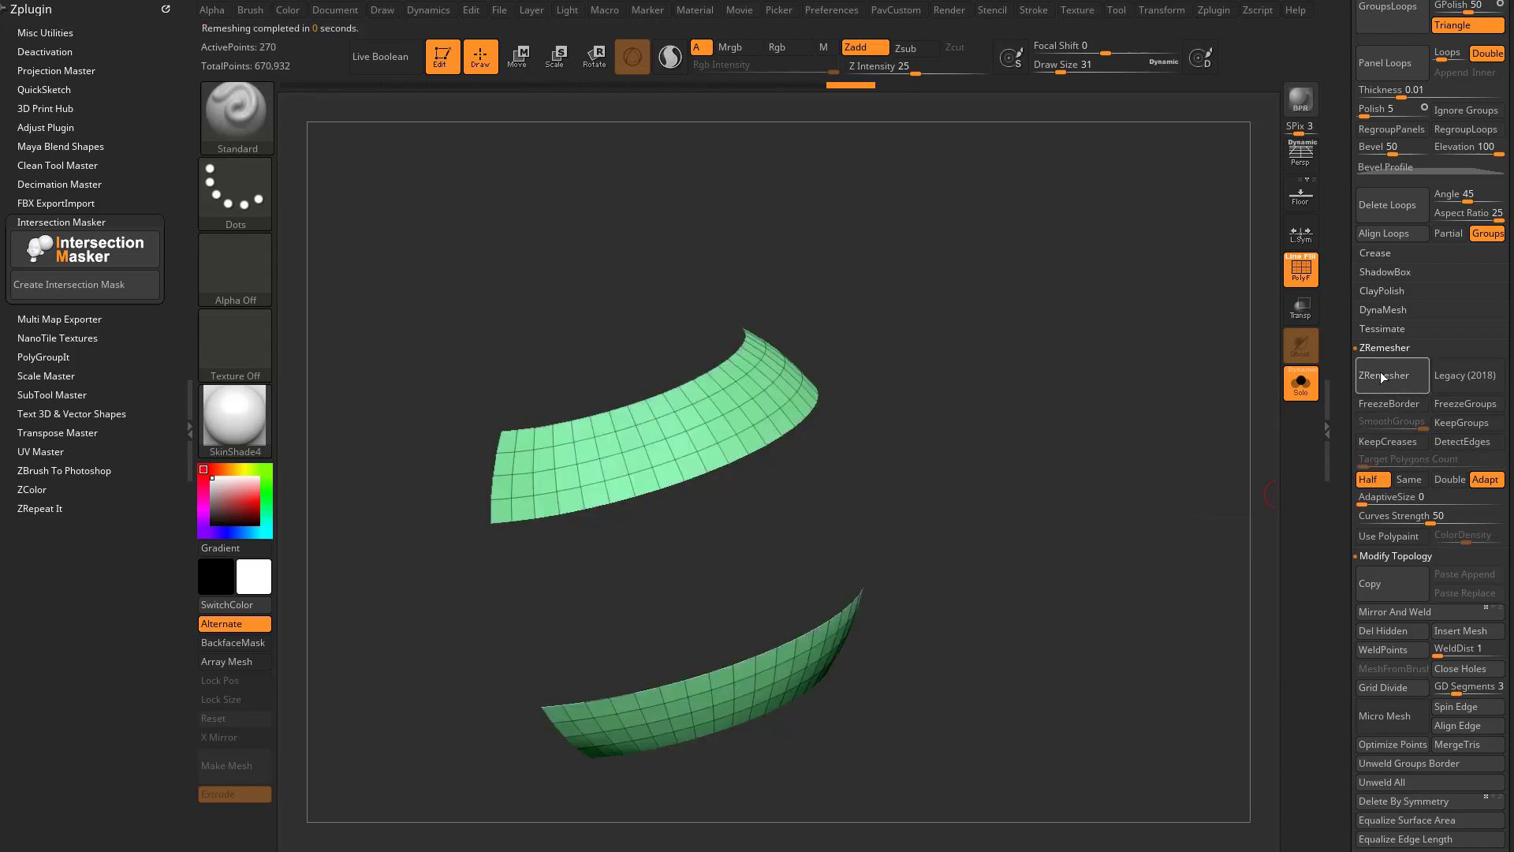
Thicken both strips by extruding them with the ZModeler brush's QMesh polygon action, targeting Polygroup All
left_click_drag(1141, 481, 1089, 541)
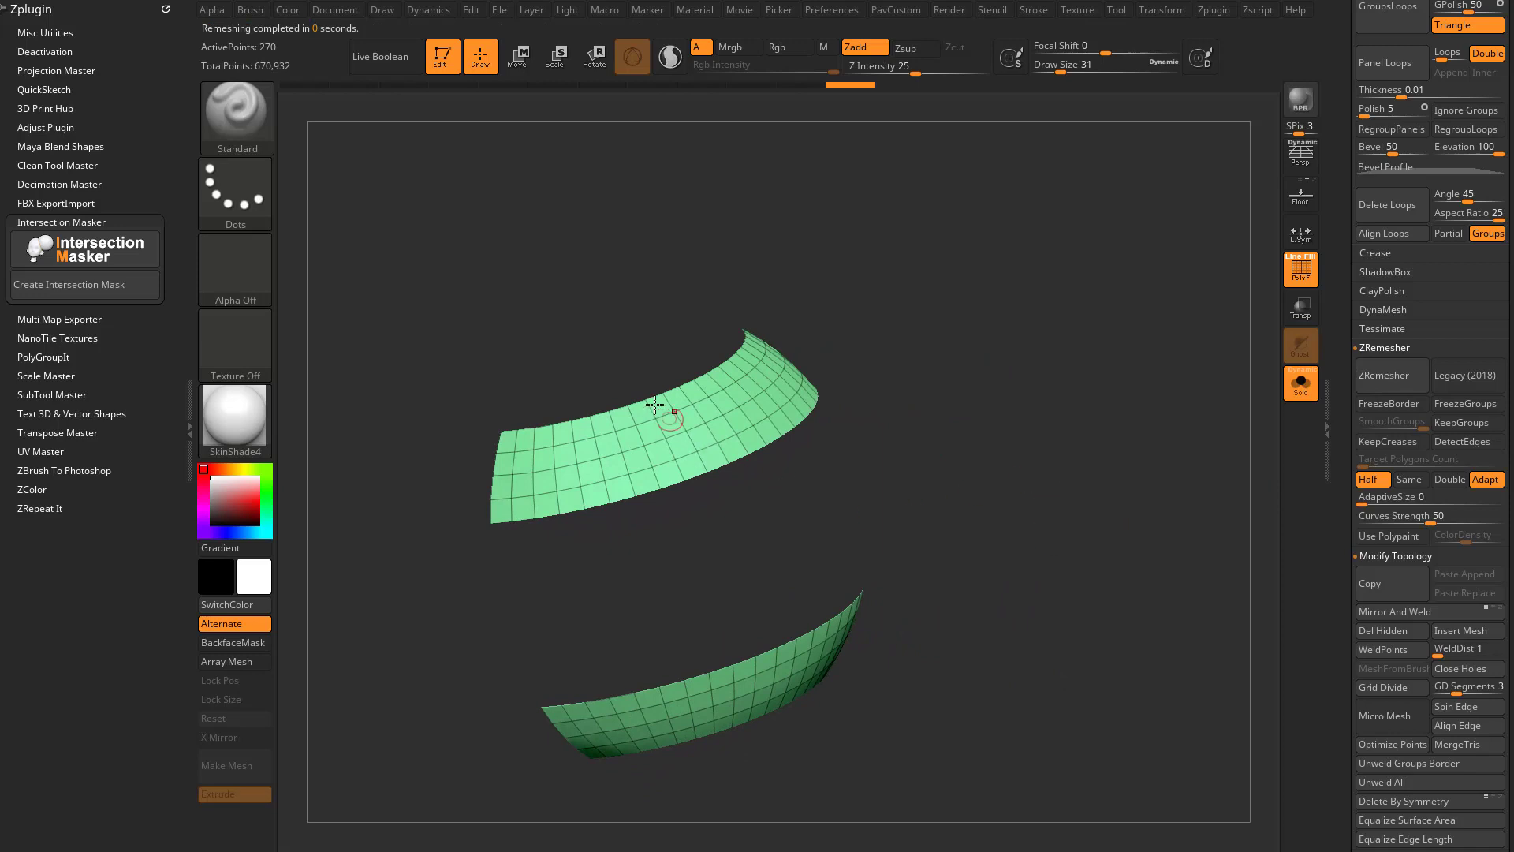
mouse_move(1091, 397)
left_mouse_down()
mouse_move(1061, 362)
mouse_move(1091, 438)
left_mouse_up()
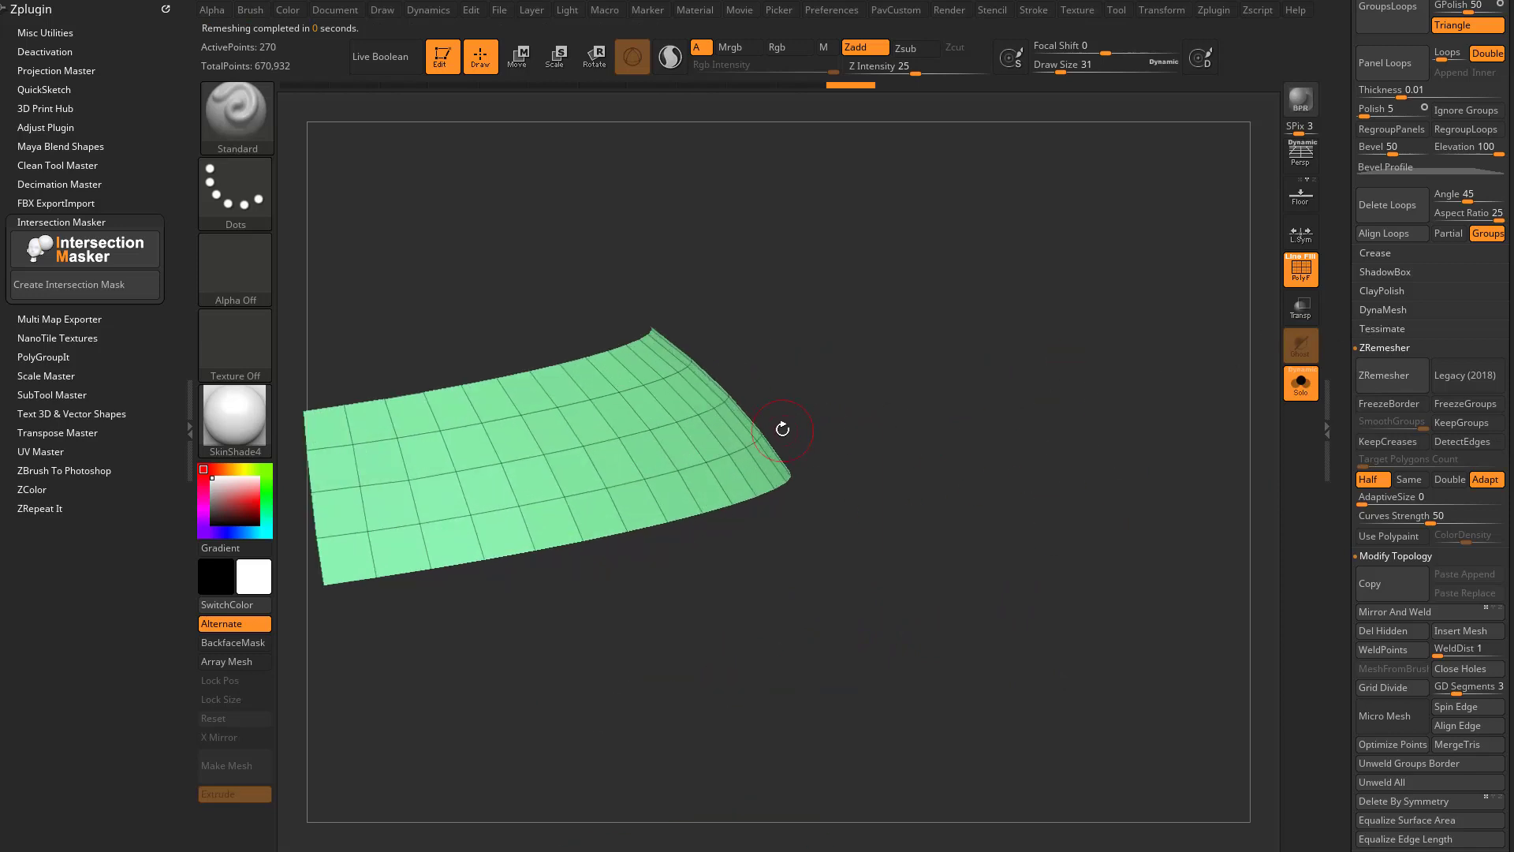
key("b")
key("z")
key("m")
left_click_drag(871, 391, 838, 407)
key("b")
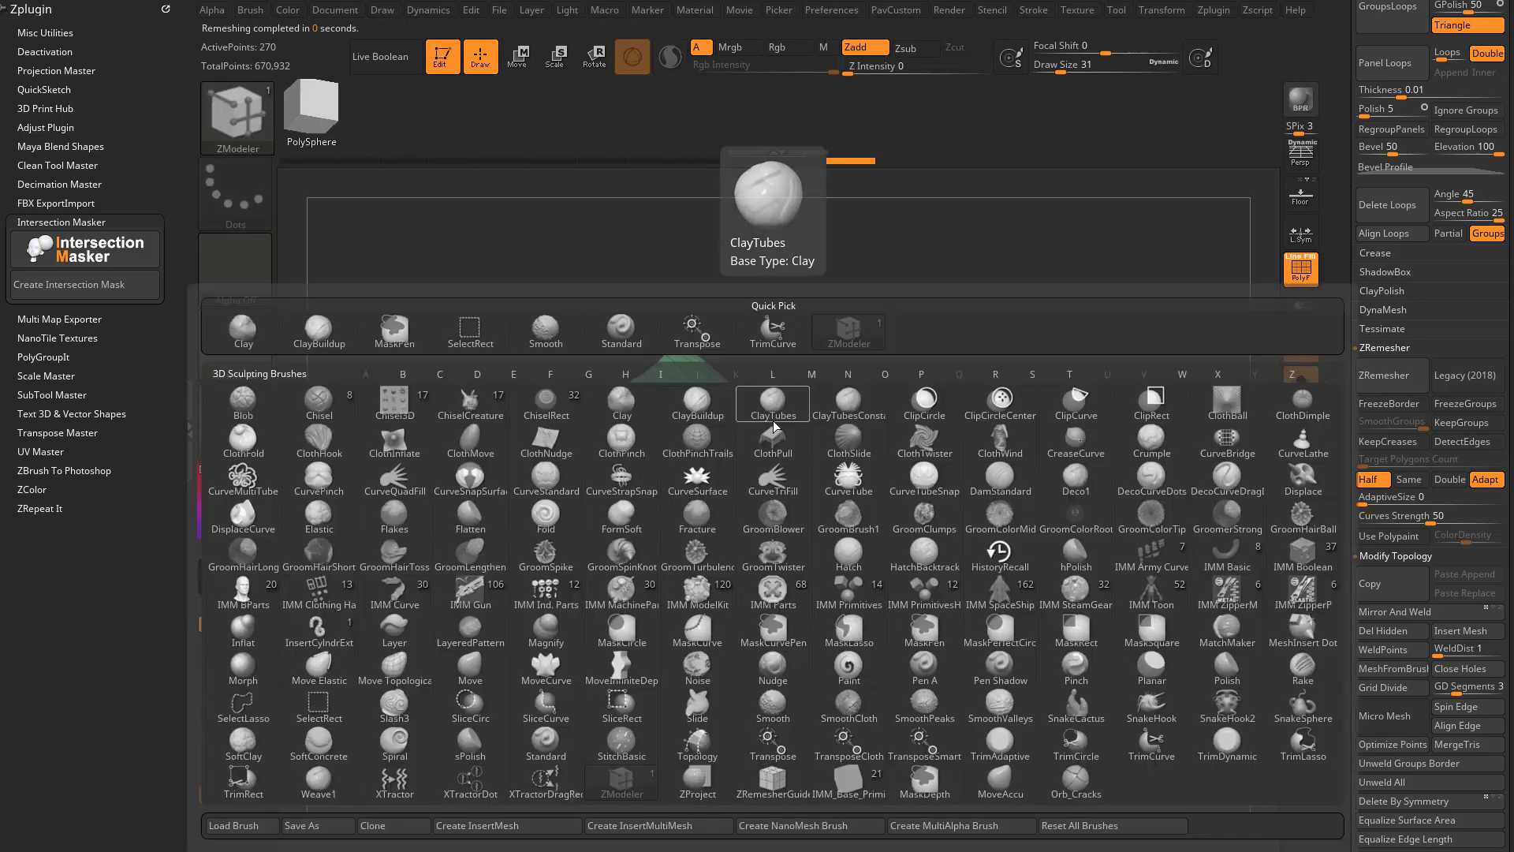
key("z")
key("m")
key("space")
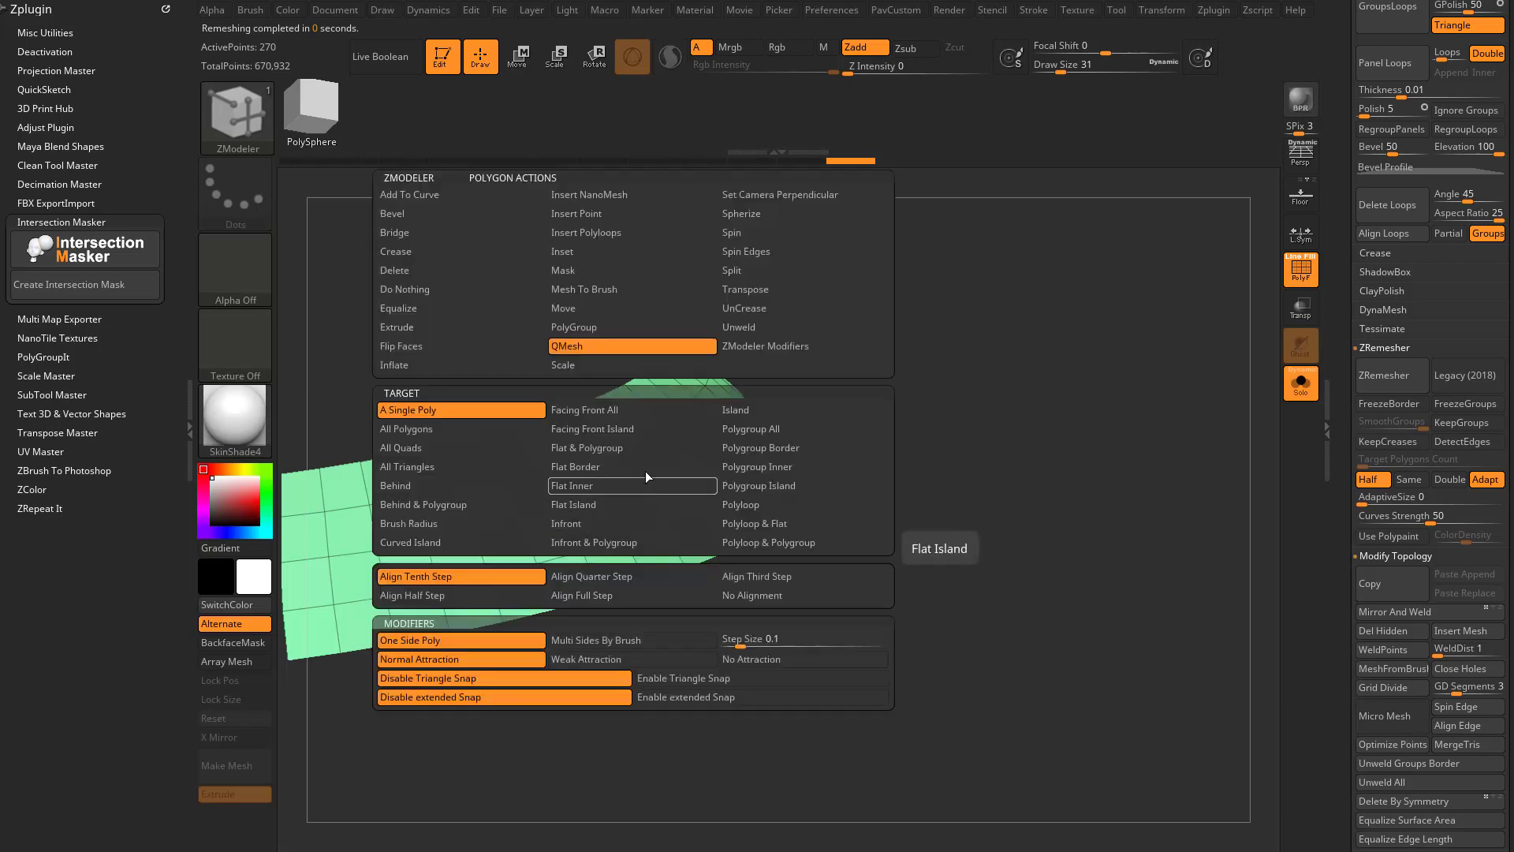
left_click(771, 426)
left_click_drag(637, 463, 672, 441)
Frame the thickened strips and turn off Solo mode to check how they fit around the sphere and half rings
key("f")
left_click_drag(1041, 351, 1104, 403)
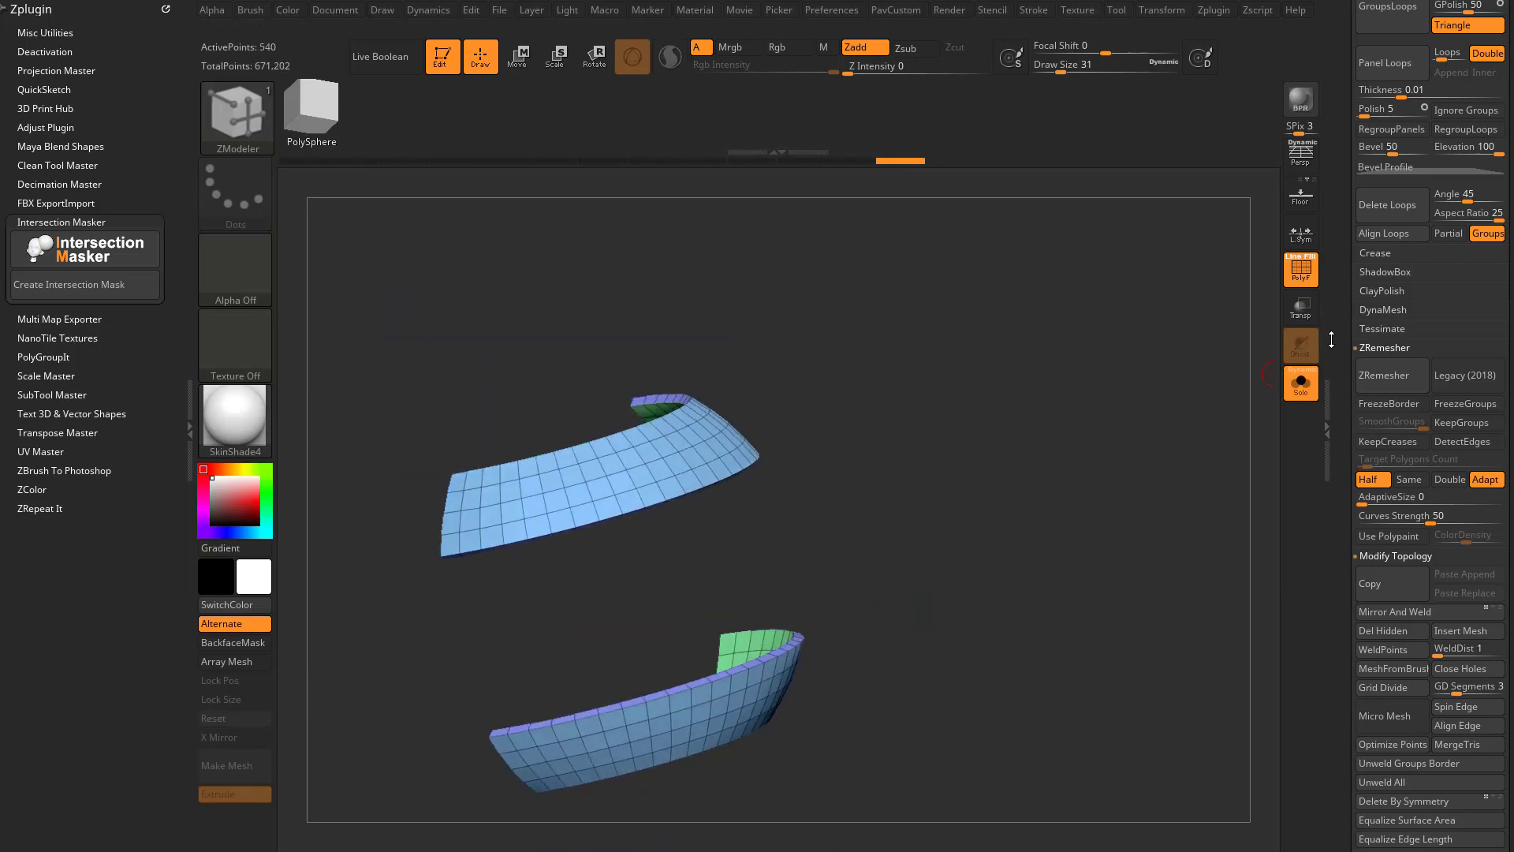
scroll(1332, 339, "up", 5)
left_click_drag(973, 444, 913, 473)
left_click_drag(1038, 433, 1098, 384)
left_click(1300, 384)
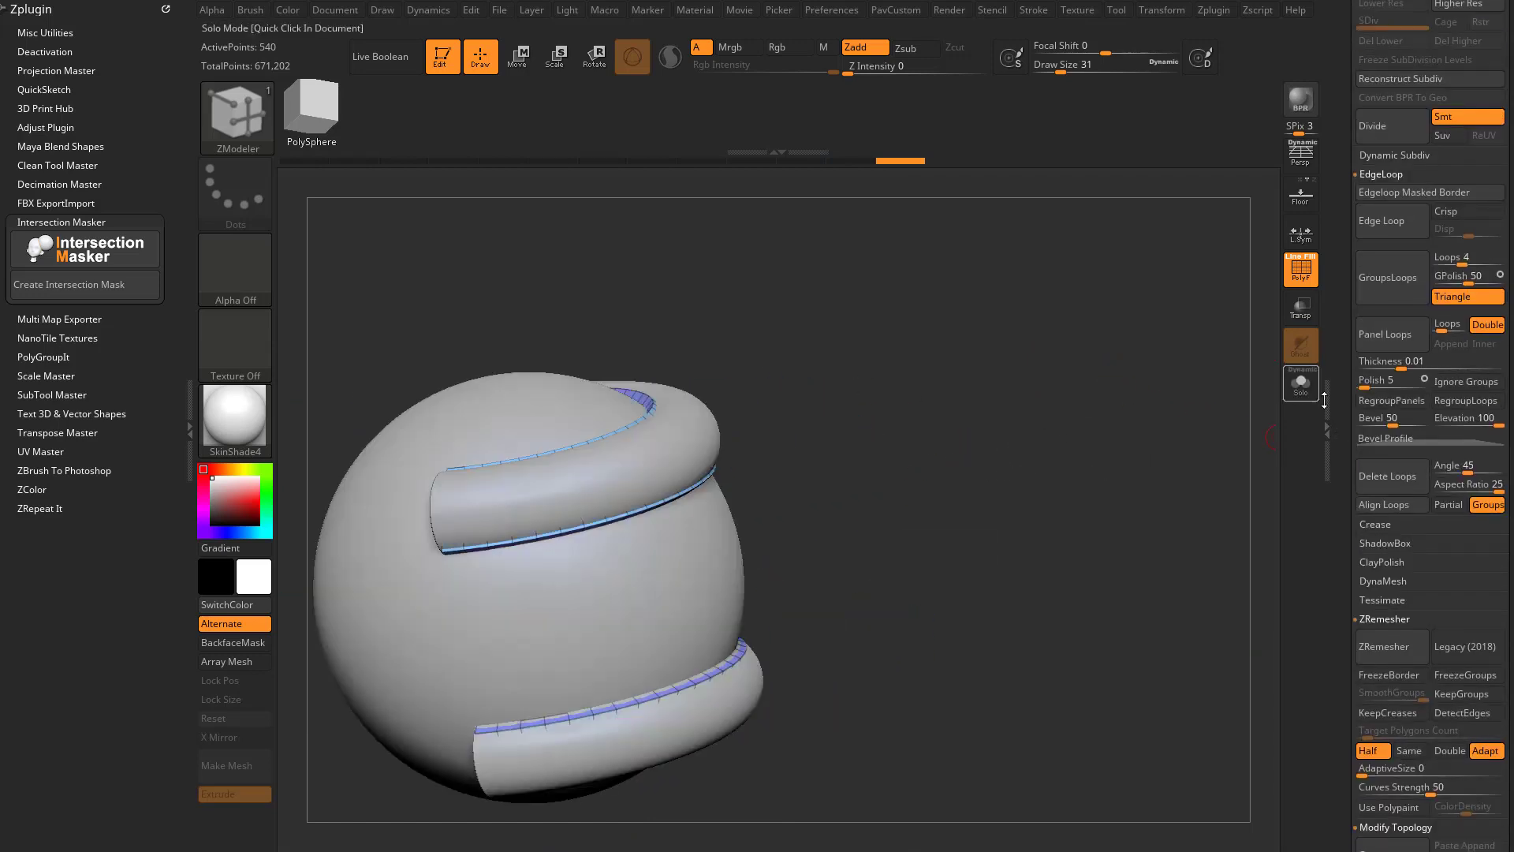
Select the original sphere and half rings subtool and isolate it with Solo mode
left_click_drag(1338, 470, 1339, 594)
left_click(1391, 327)
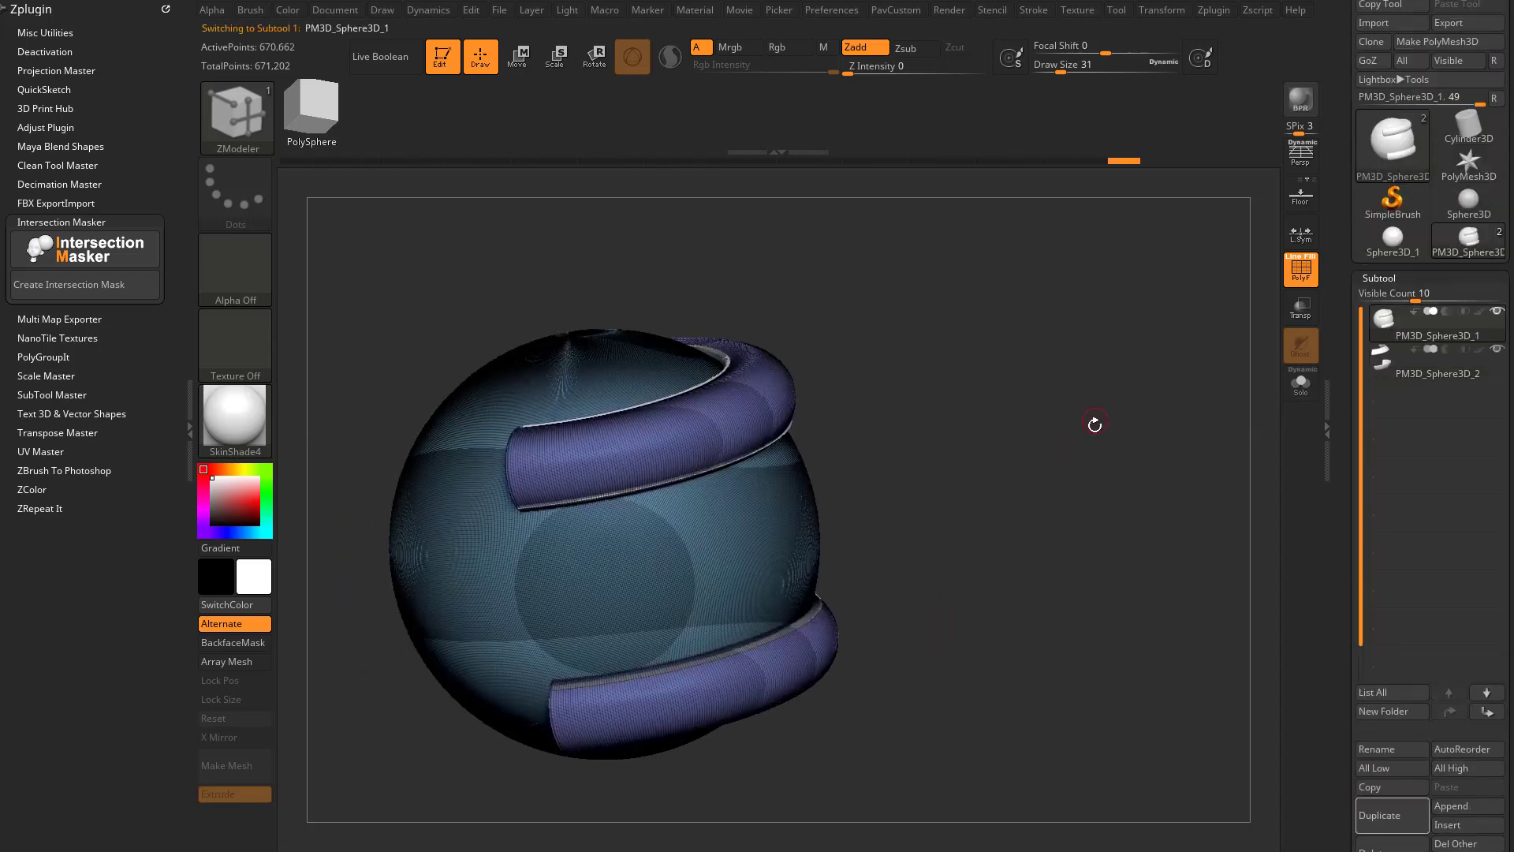
left_click_drag(1094, 422, 1280, 322)
left_click(1301, 384)
left_click_drag(1062, 412, 1126, 470)
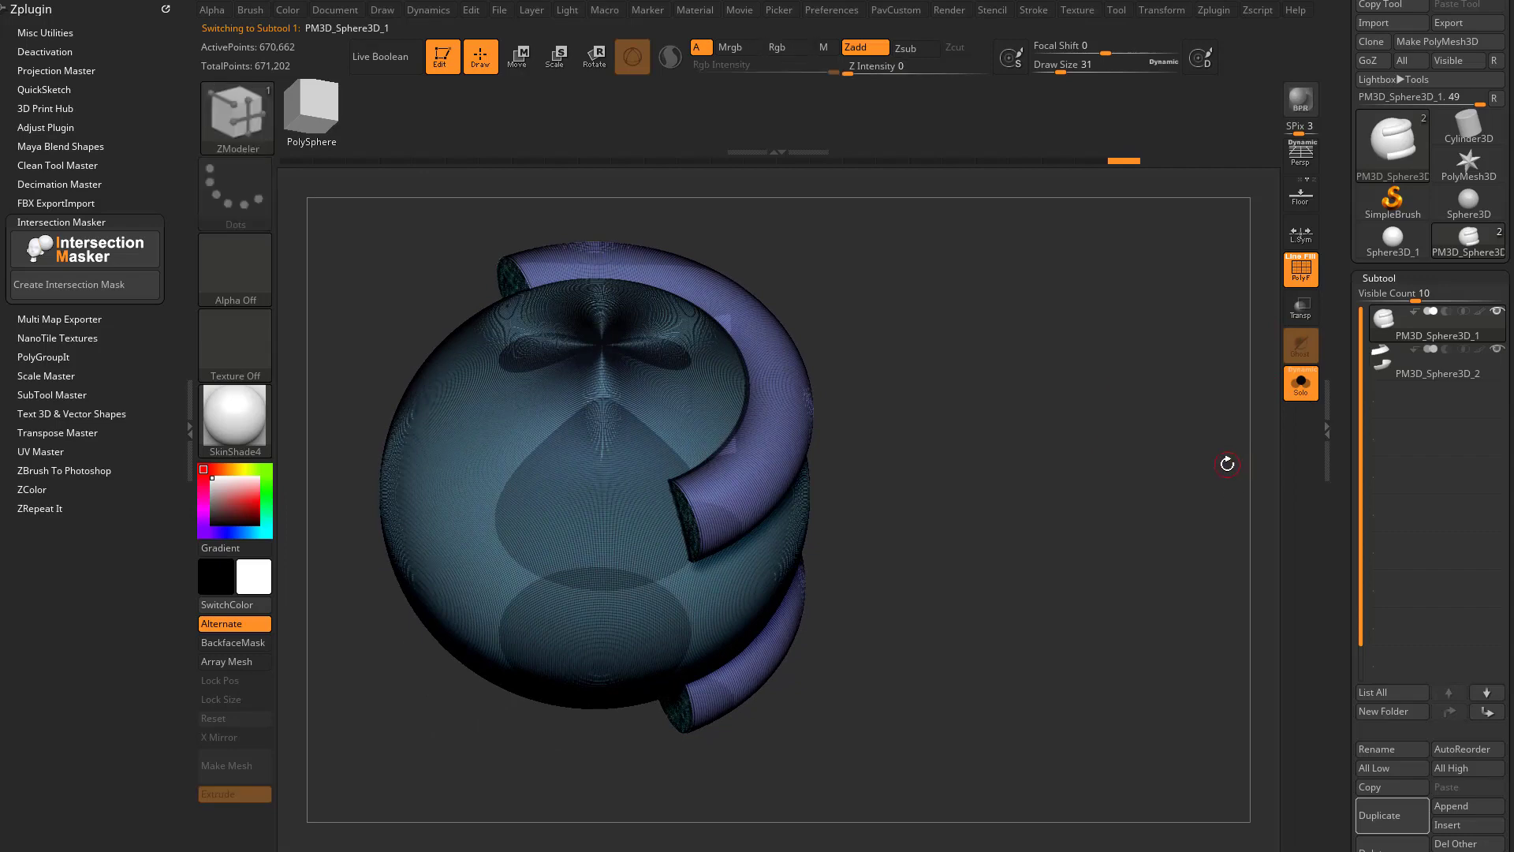
Lower the sphere and half rings subtool to subdivision level 1 and delete its higher levels
left_click_drag(1344, 455, 1360, 285)
left_click(1401, 520)
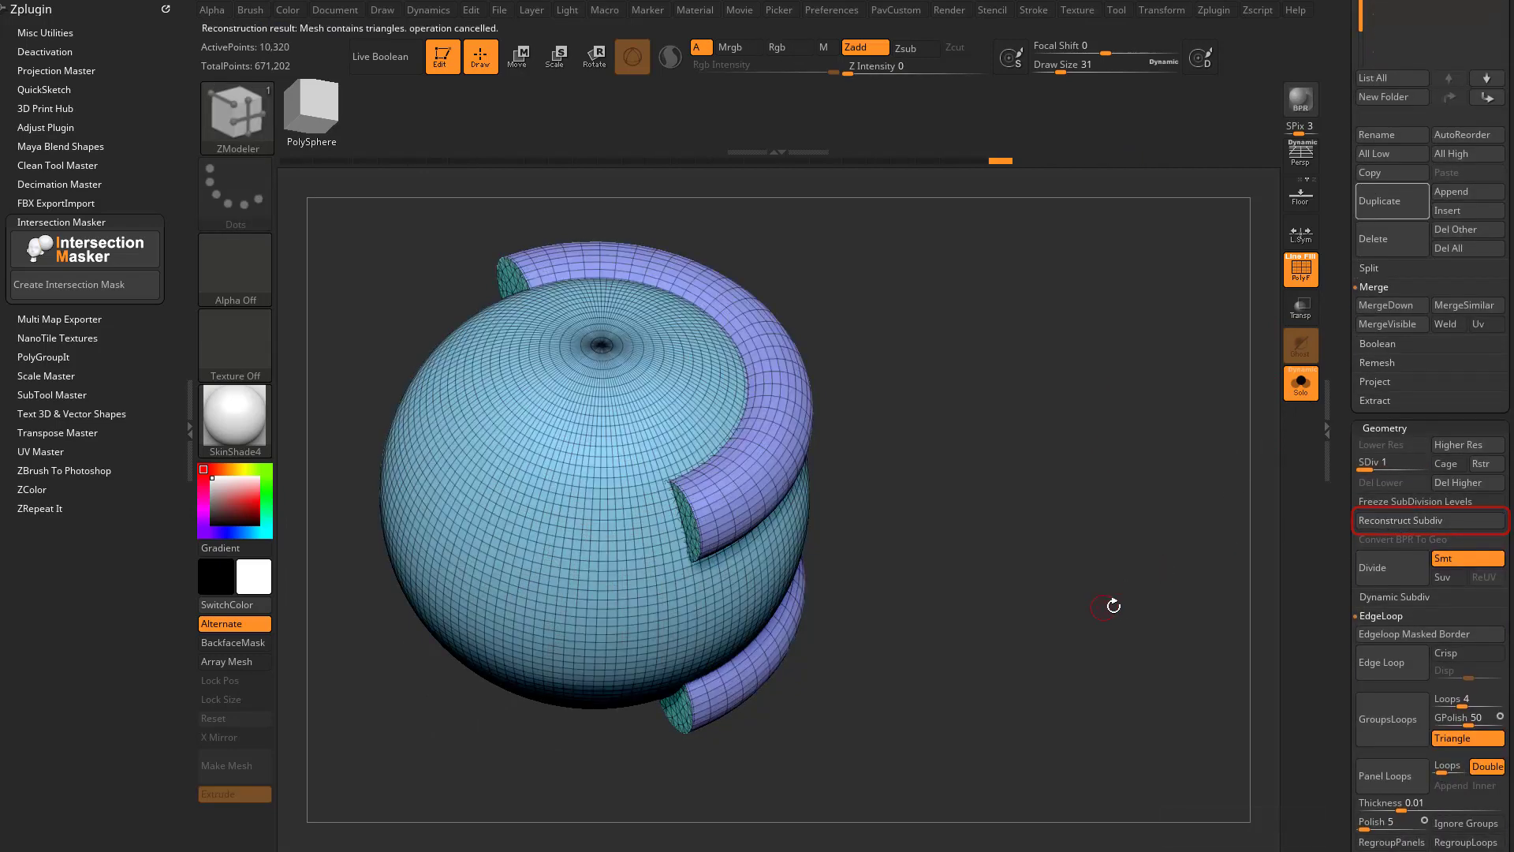
left_click_drag(1114, 606, 1245, 487)
left_click(1437, 483)
left_click_drag(1340, 459, 1365, 565)
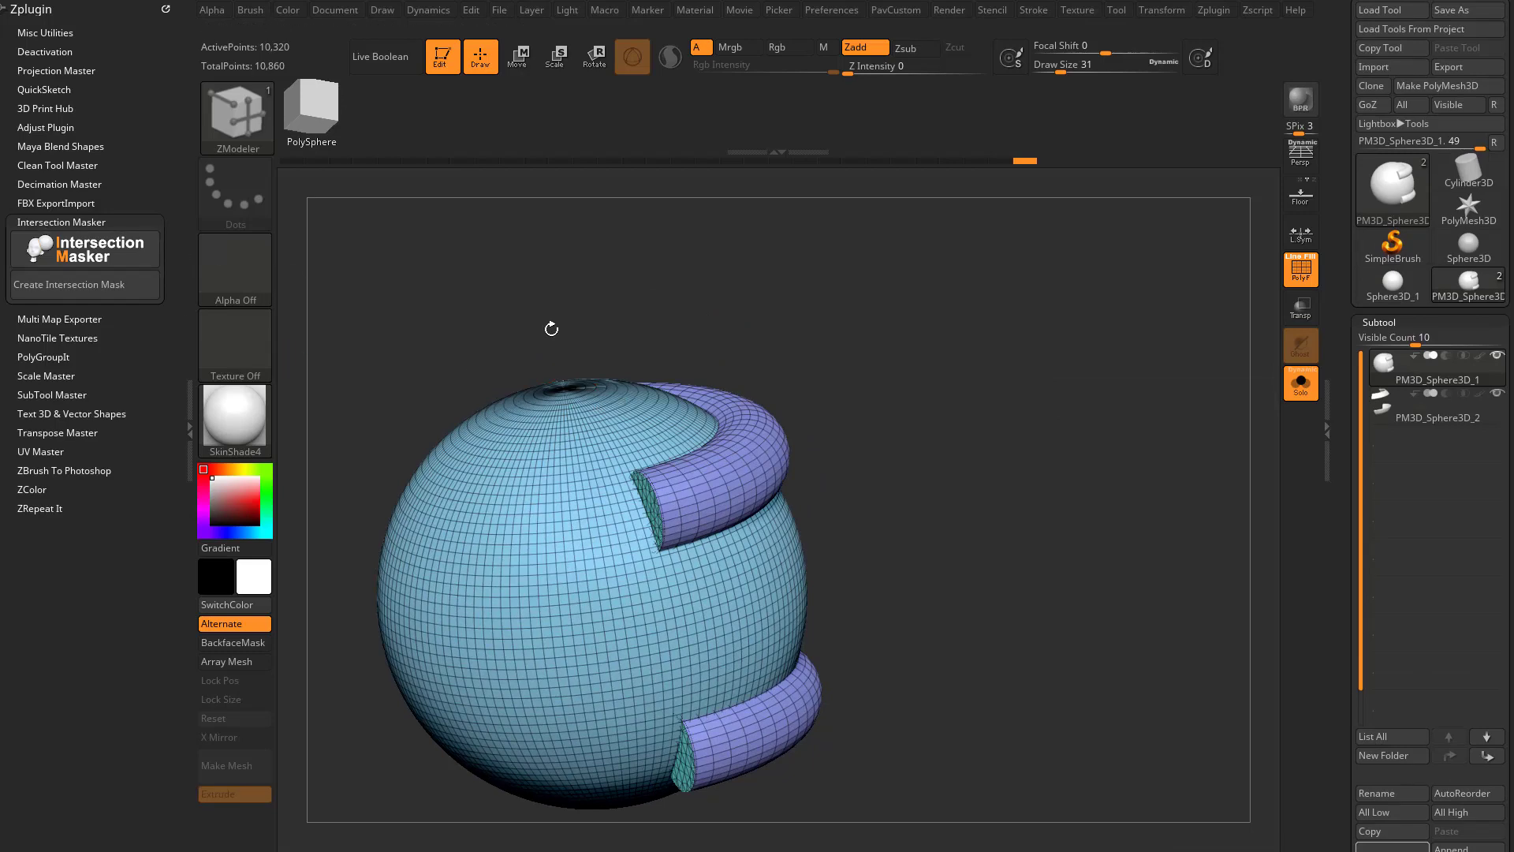
Isolate the sphere's polygroup and split the hidden half rings into their own subtool
left_click_drag(1238, 464, 981, 399)
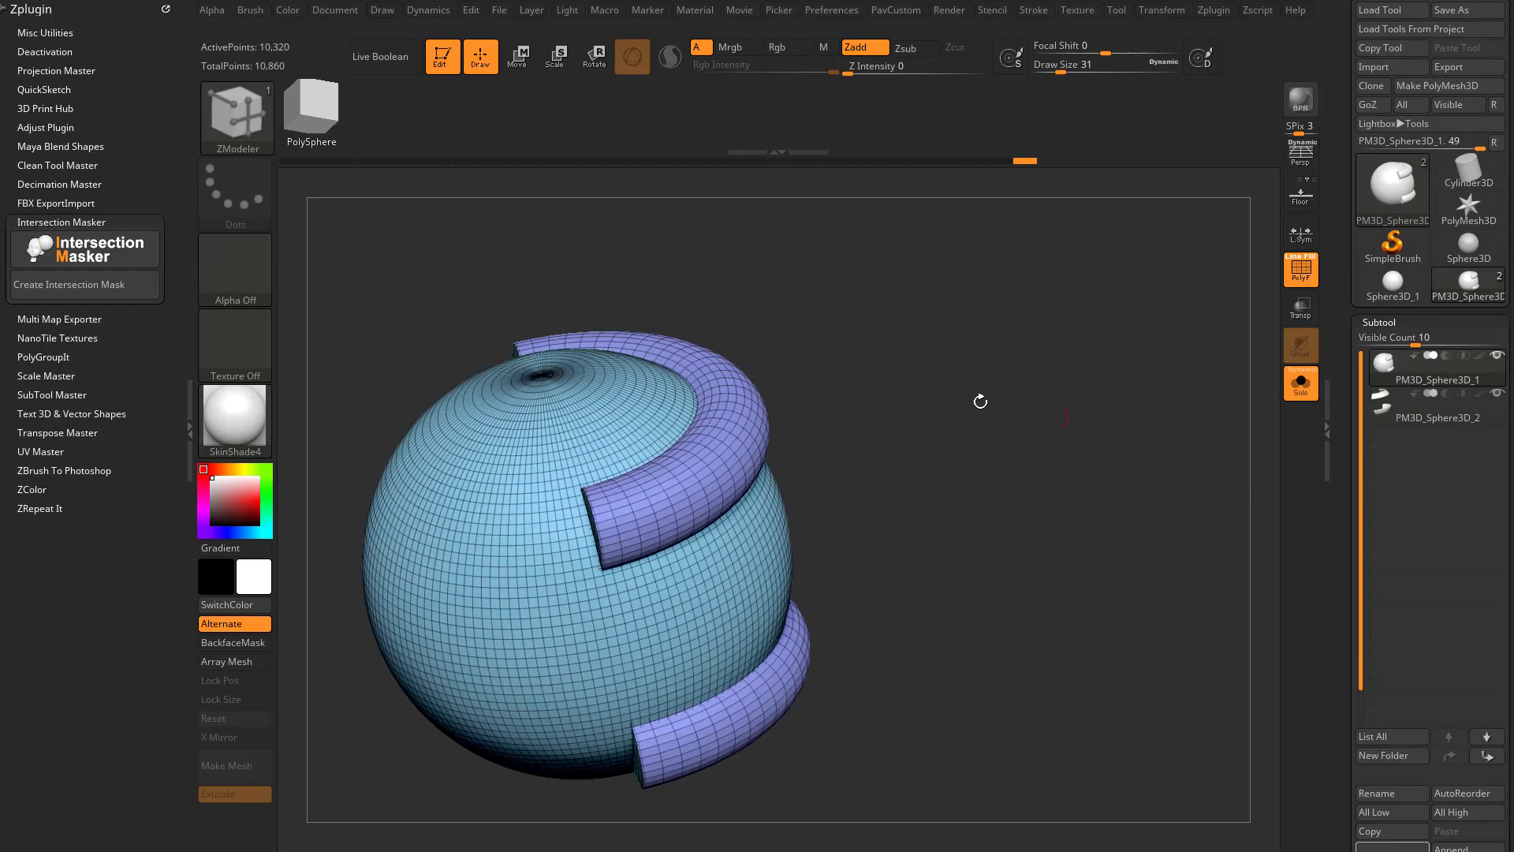
left_click(713, 592, "ctrl+shift")
scroll(1365, 509, "down", 5)
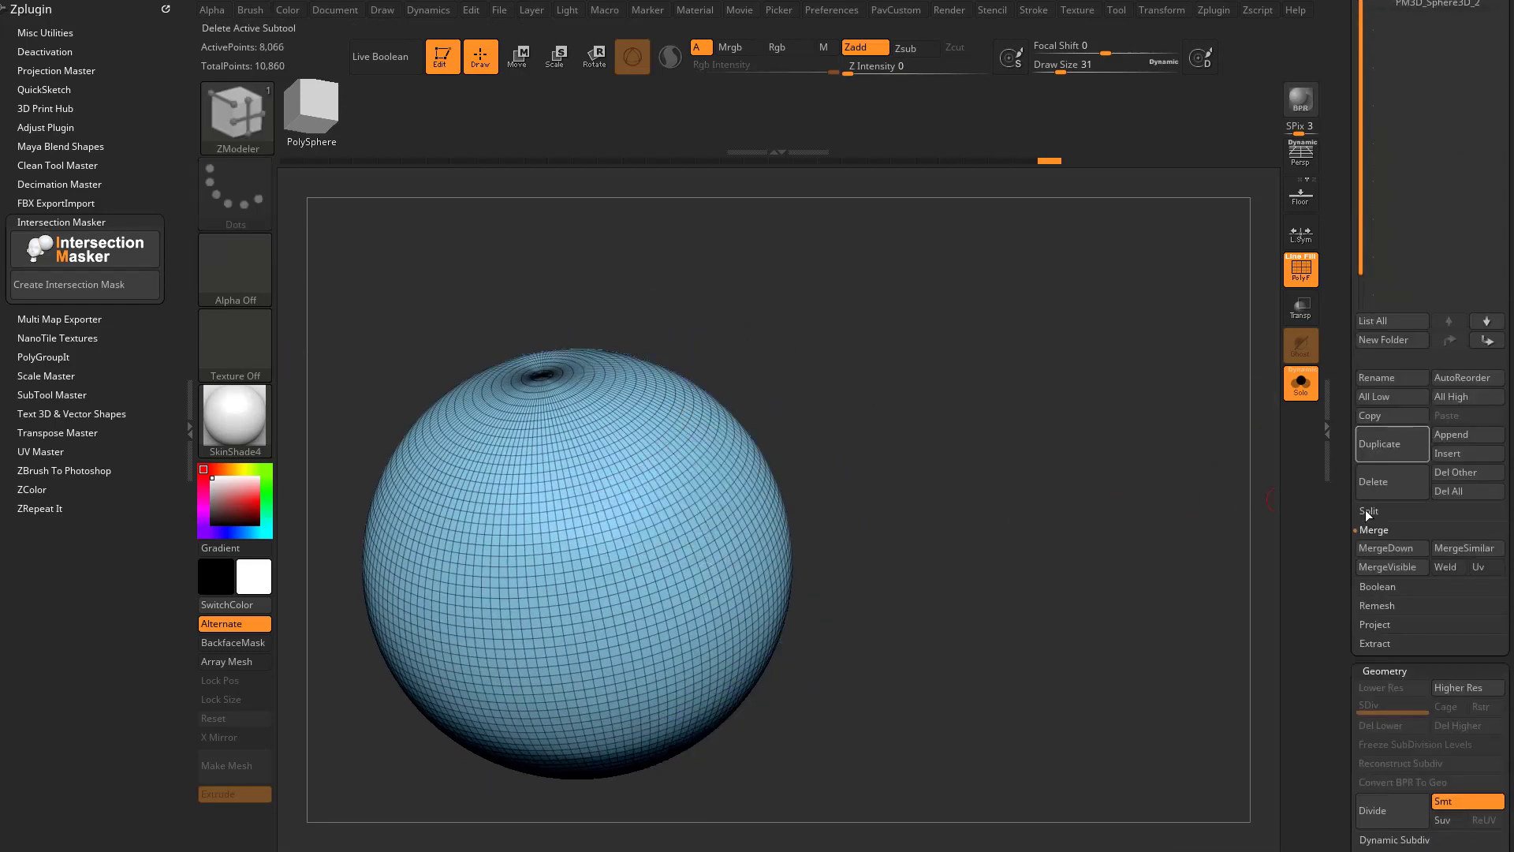
left_click(1367, 511)
left_click(1388, 529)
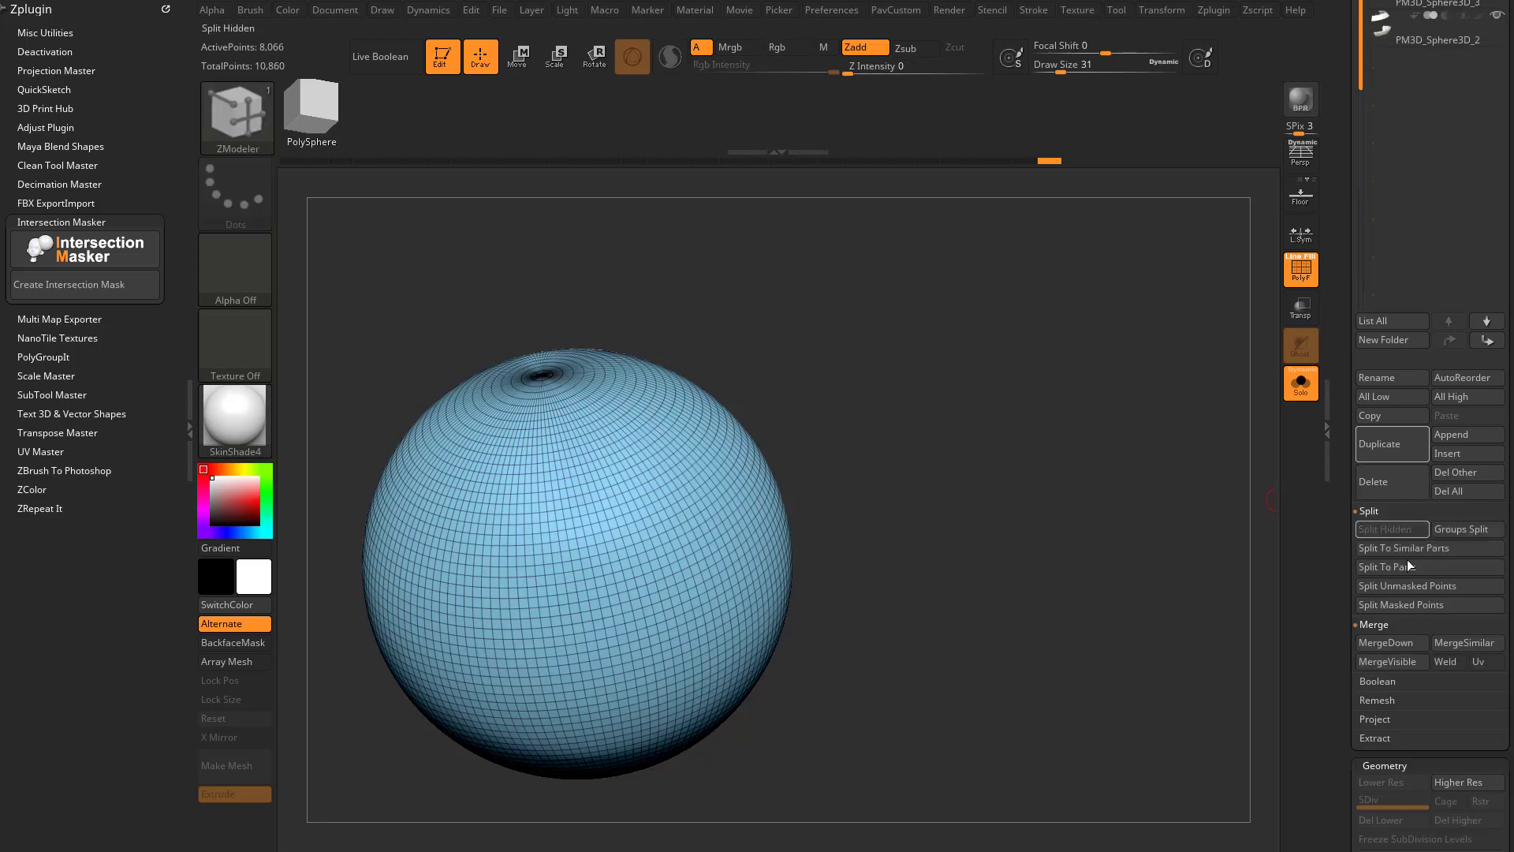
Inspect the half rings and thickened strips subtools one by one and return to the sphere subtool
scroll(1388, 441, "up", 5)
left_click(1426, 424)
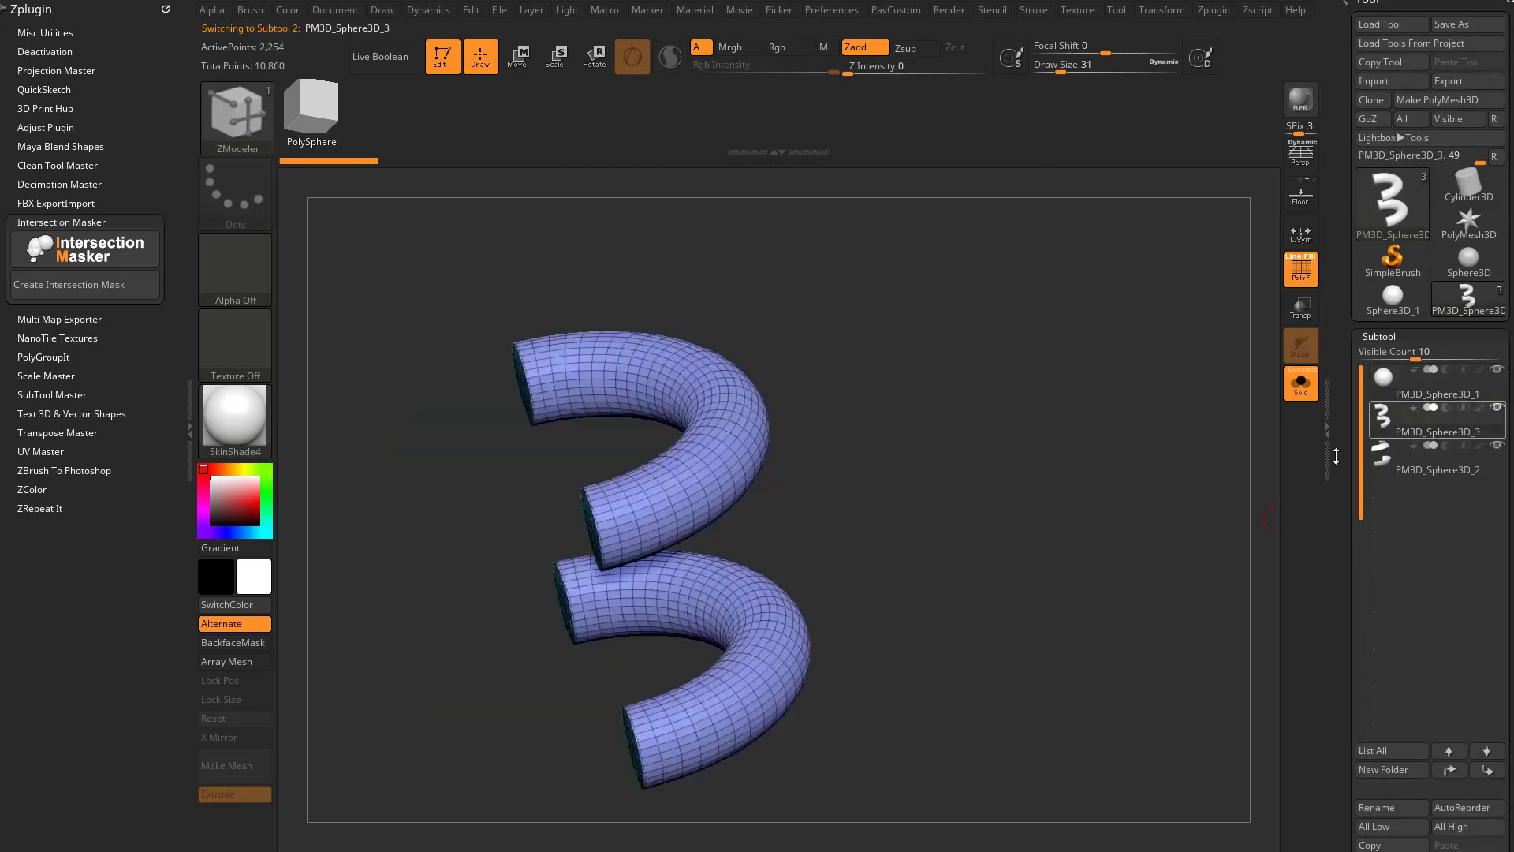
left_click(1407, 465)
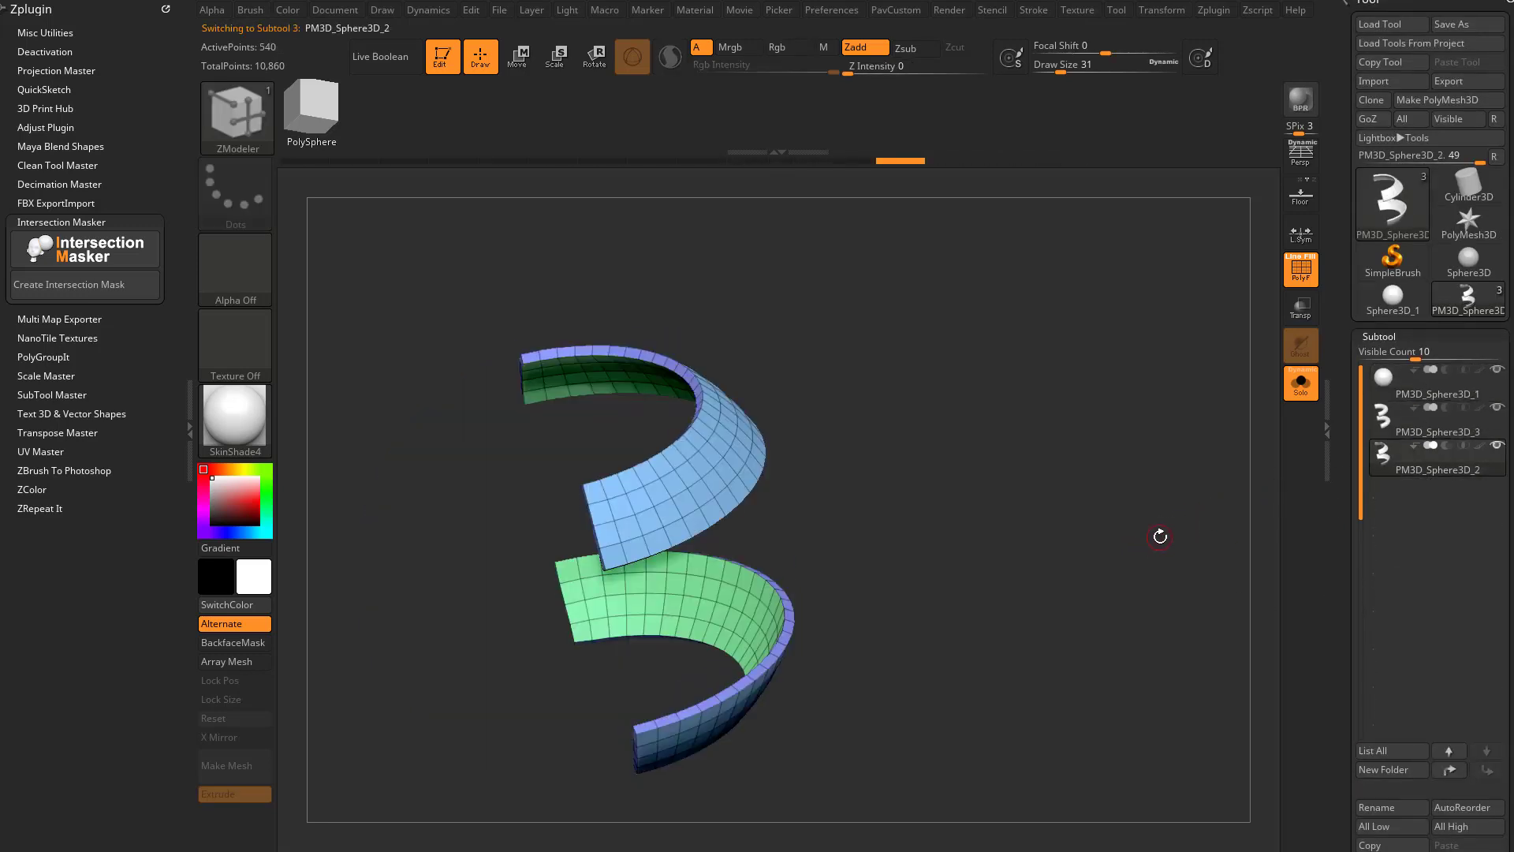
left_click(1437, 388)
Insert a Nut from the IMM Ind. Parts brush on the sphere's front and separate it using Split Unmasked Points
left_click_drag(1120, 510, 1122, 490)
key("b")
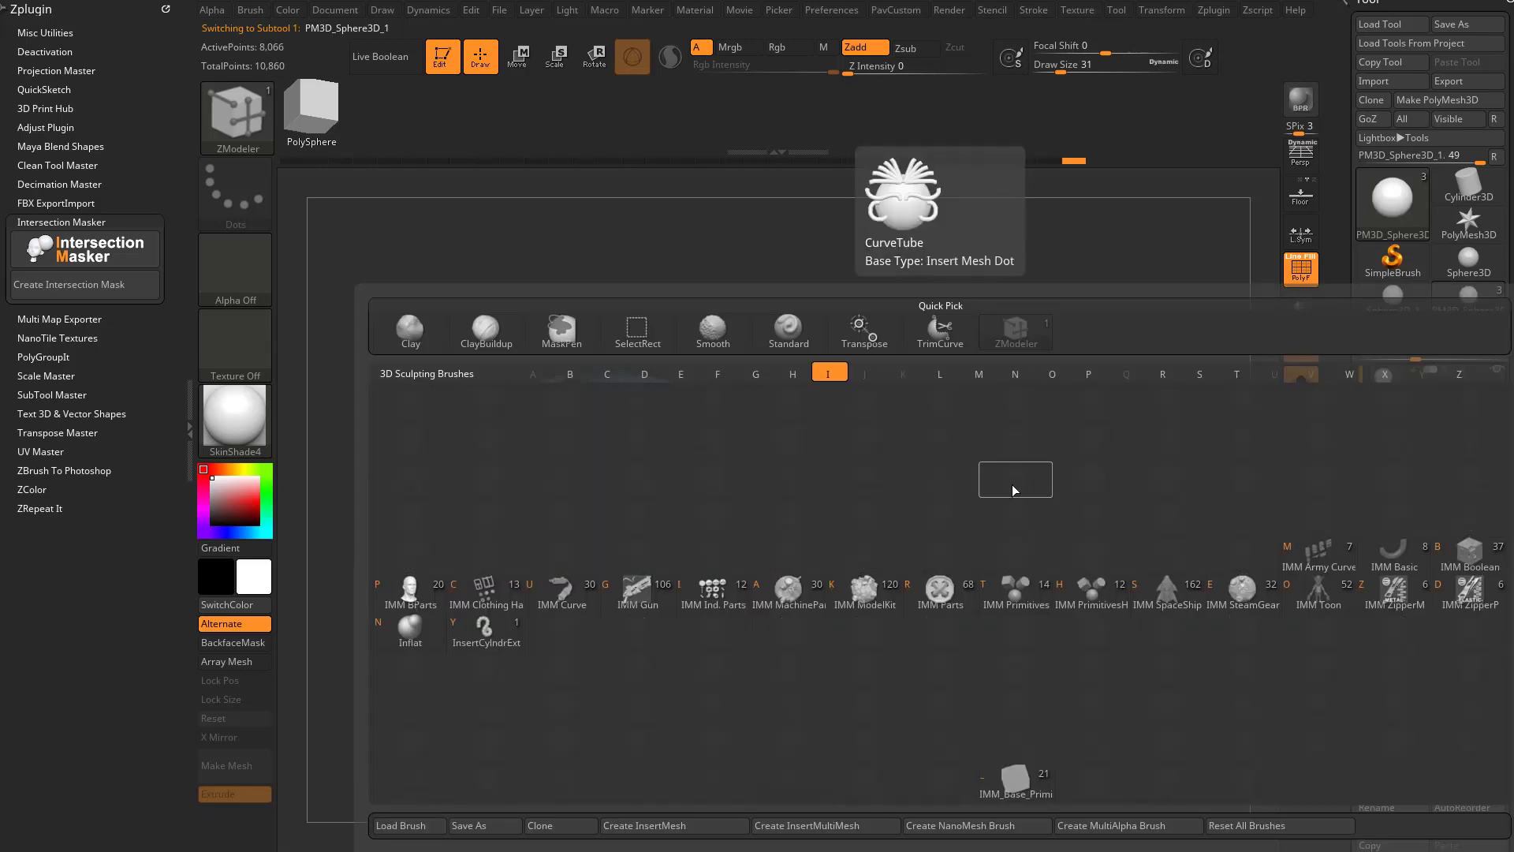
left_click(721, 606)
key("m")
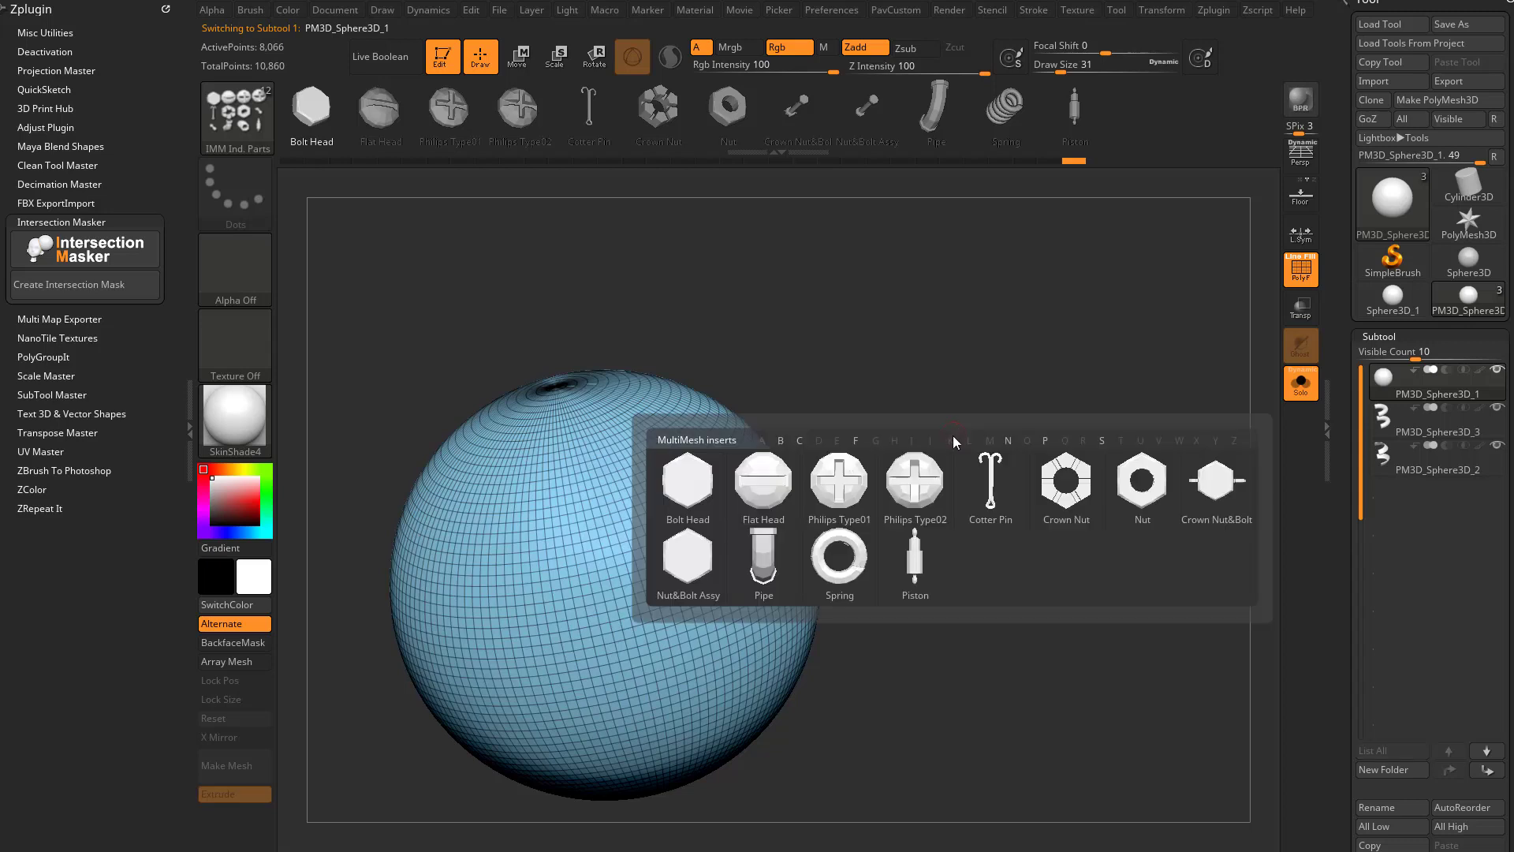
left_click(1136, 490)
left_click(676, 540)
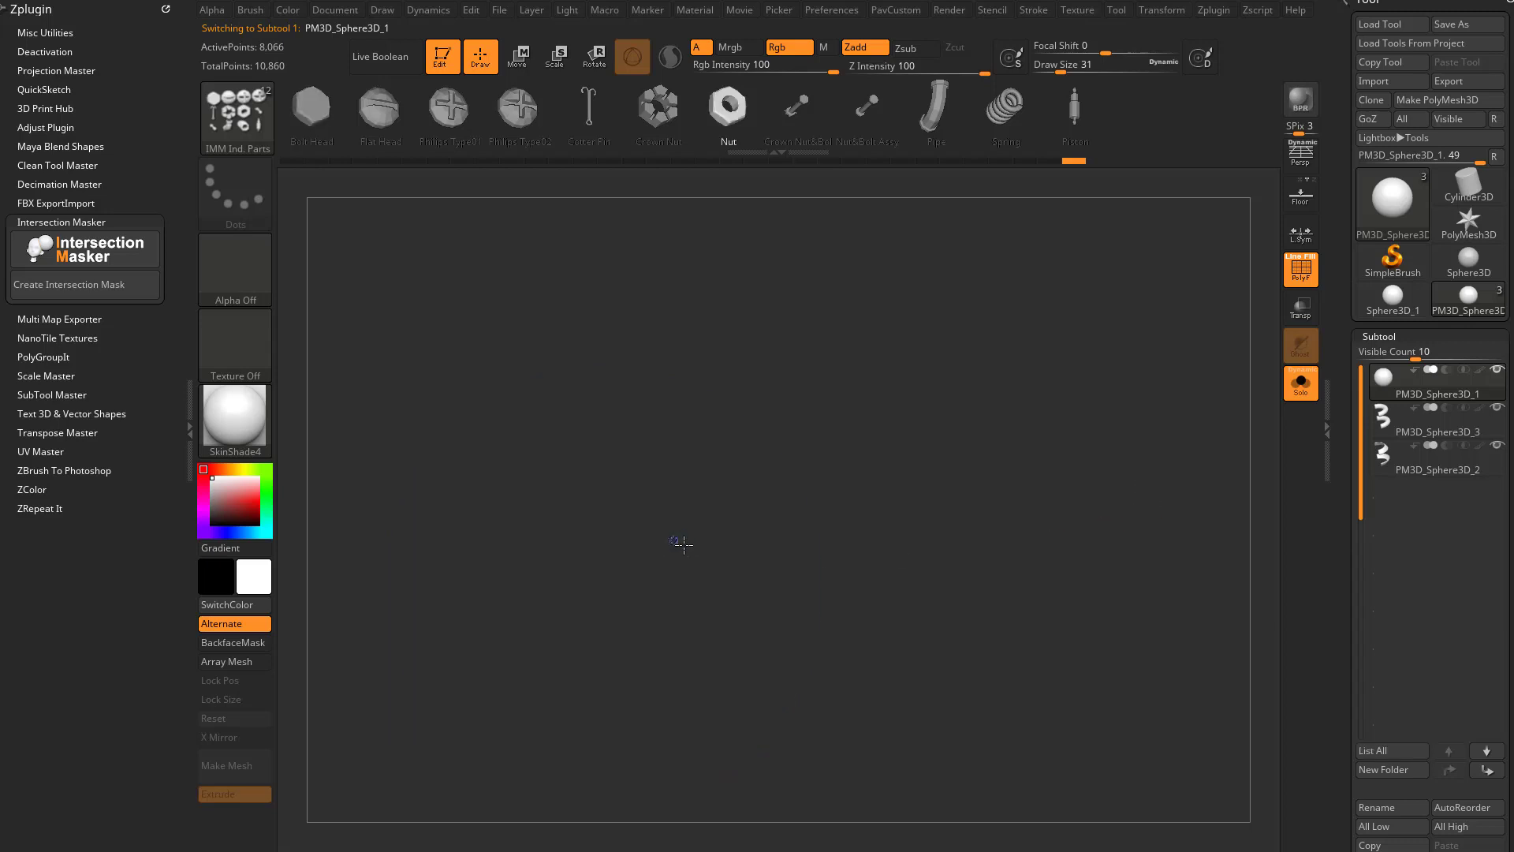
scroll(1420, 463, "down", 5)
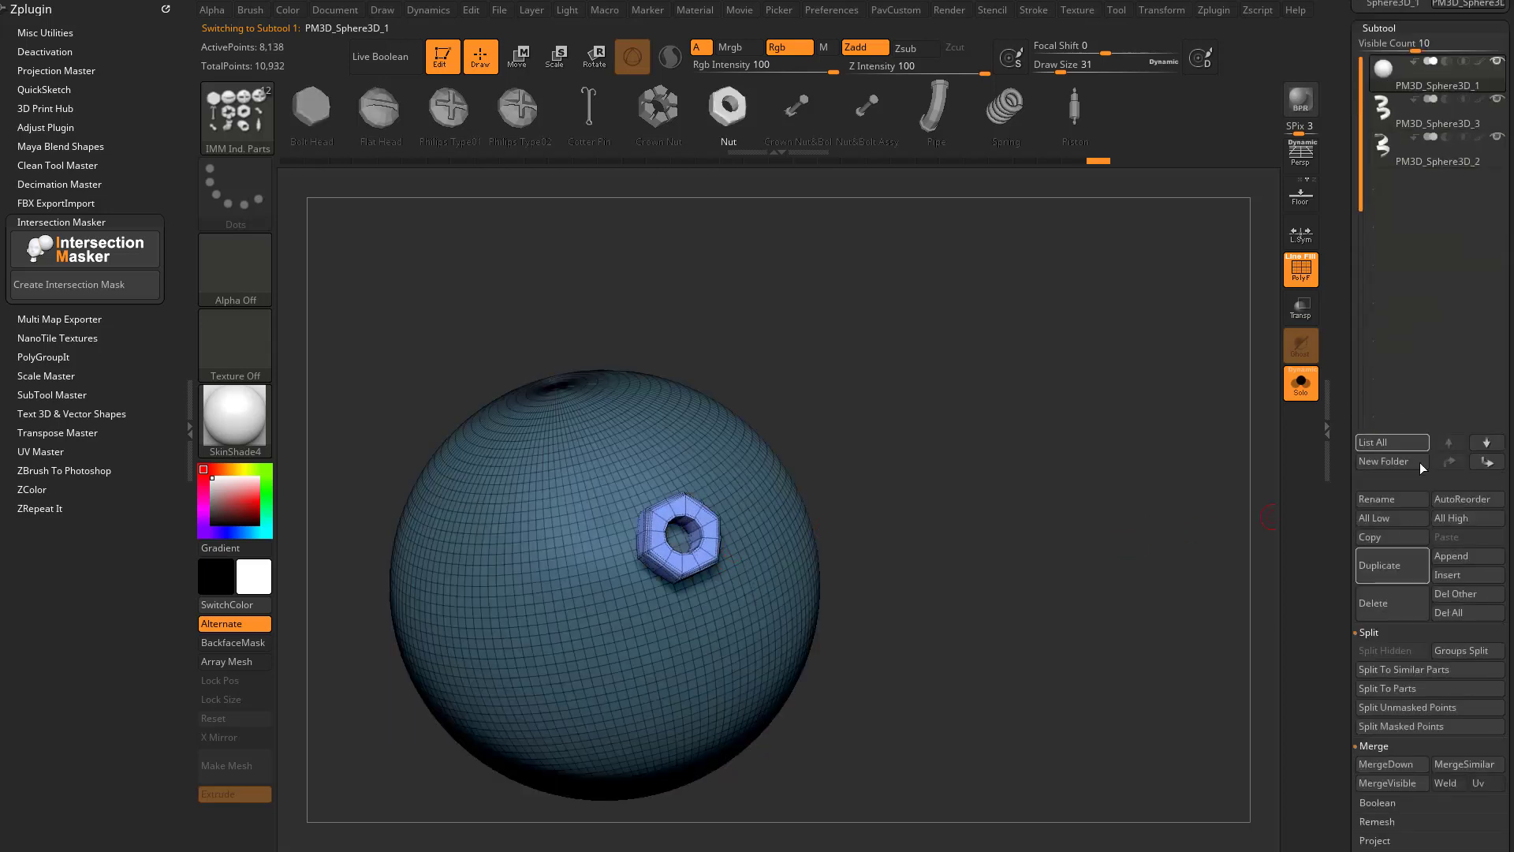
left_click(1390, 706)
Hide the half rings and strips subtools and turn off Solo mode, leaving the sphere and nut displayed
scroll(1345, 714, "up", 5)
scroll(1344, 715, "up", 2)
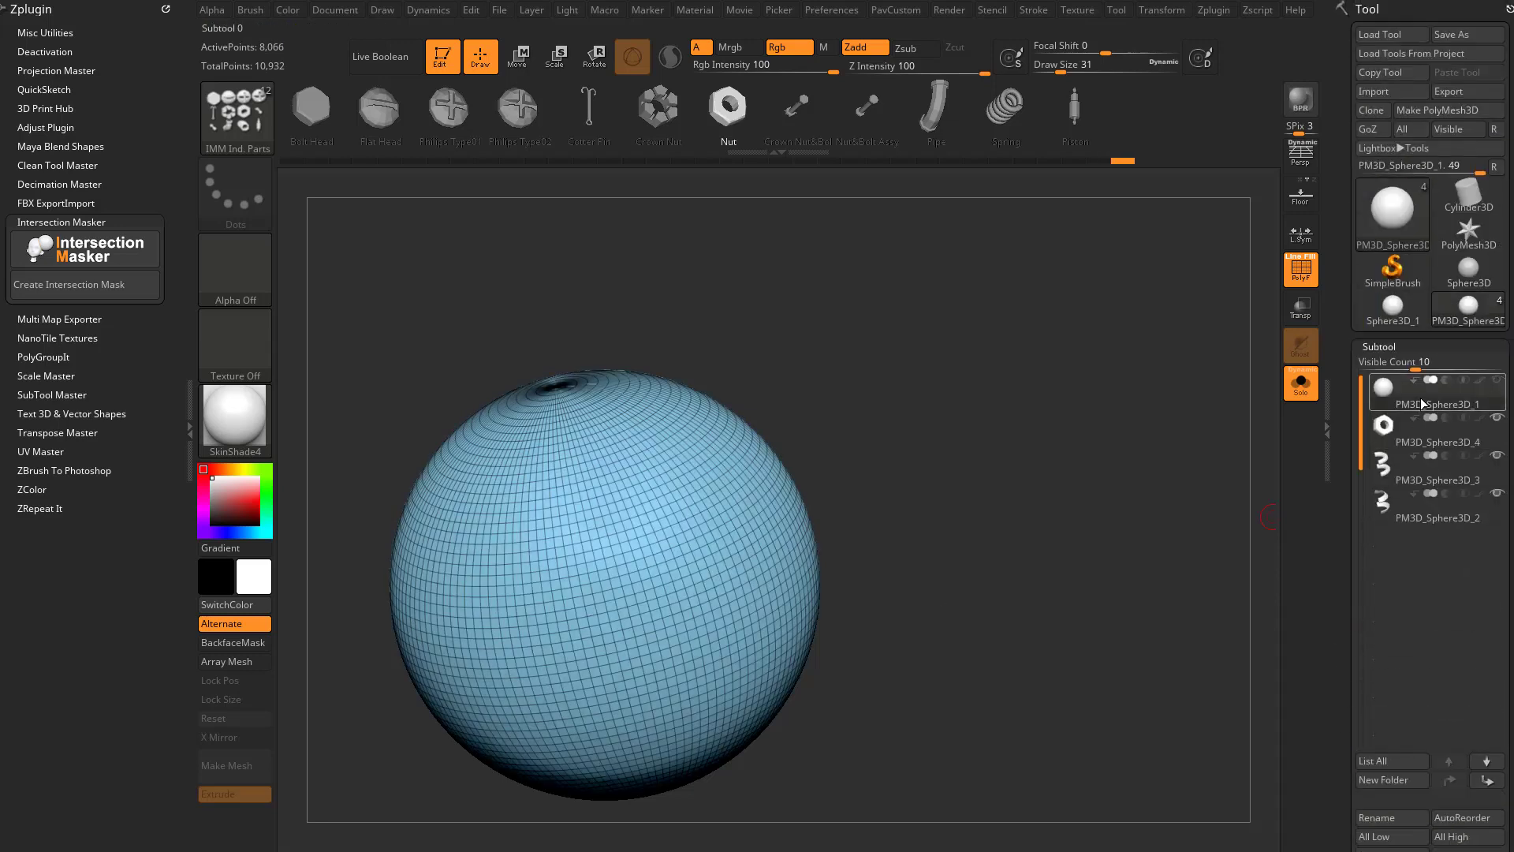
left_click(1434, 432)
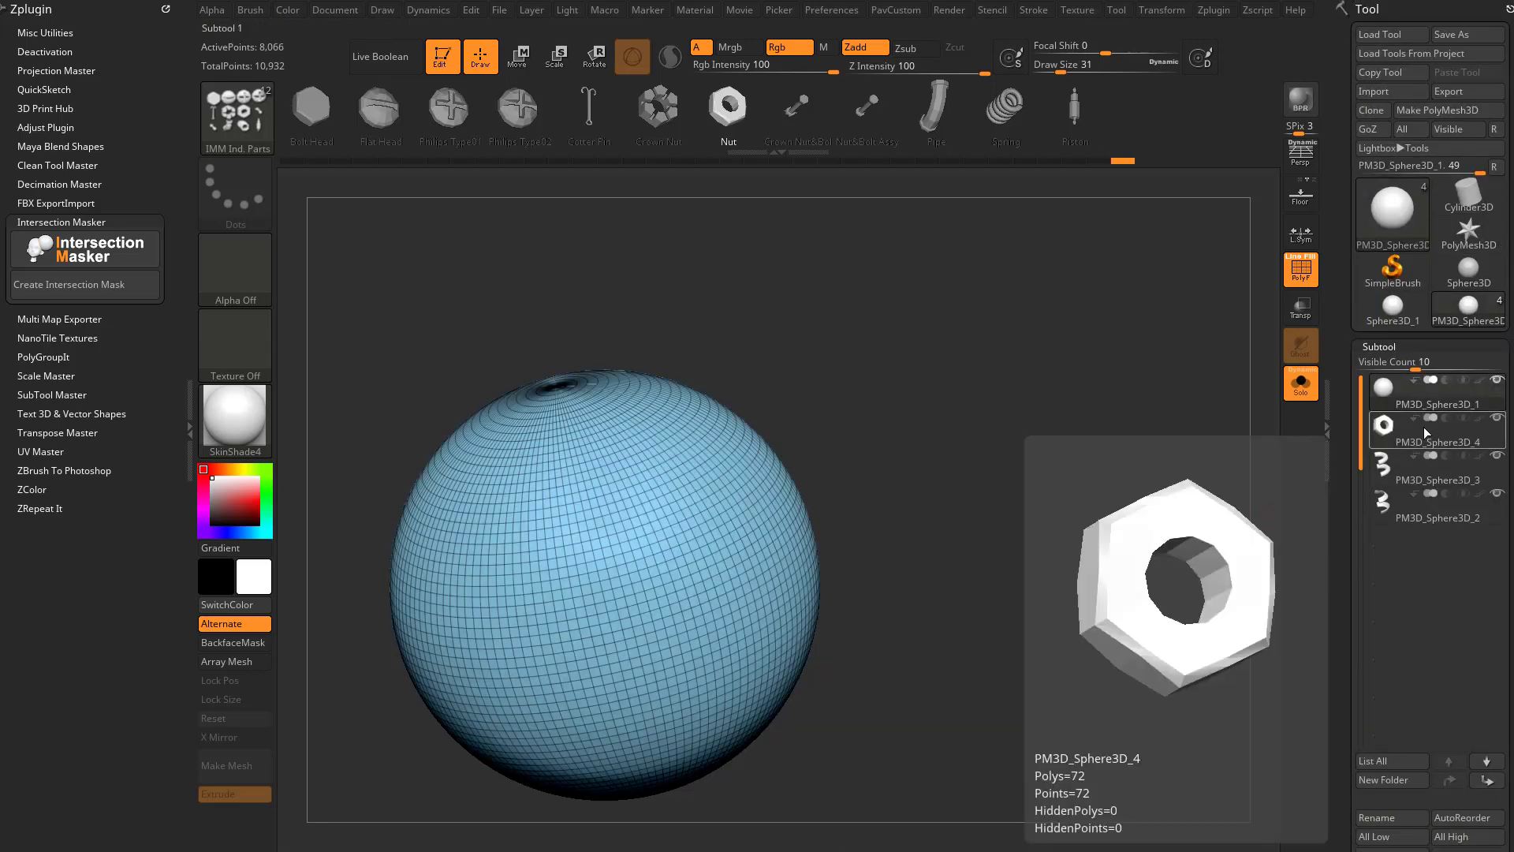
left_click(1502, 389)
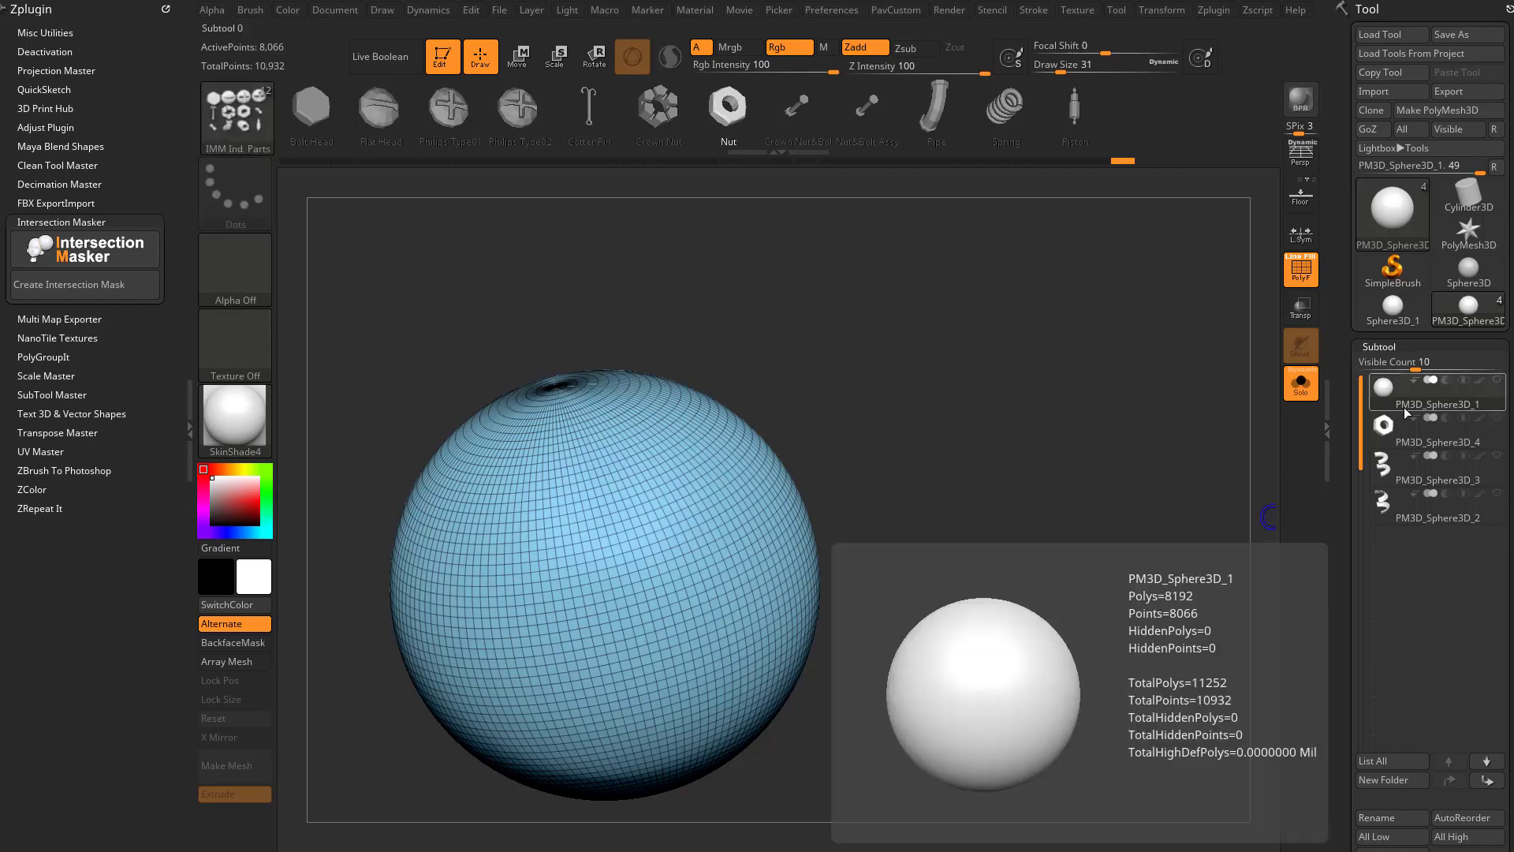
mouse_move(1482, 406)
left_click(1490, 470)
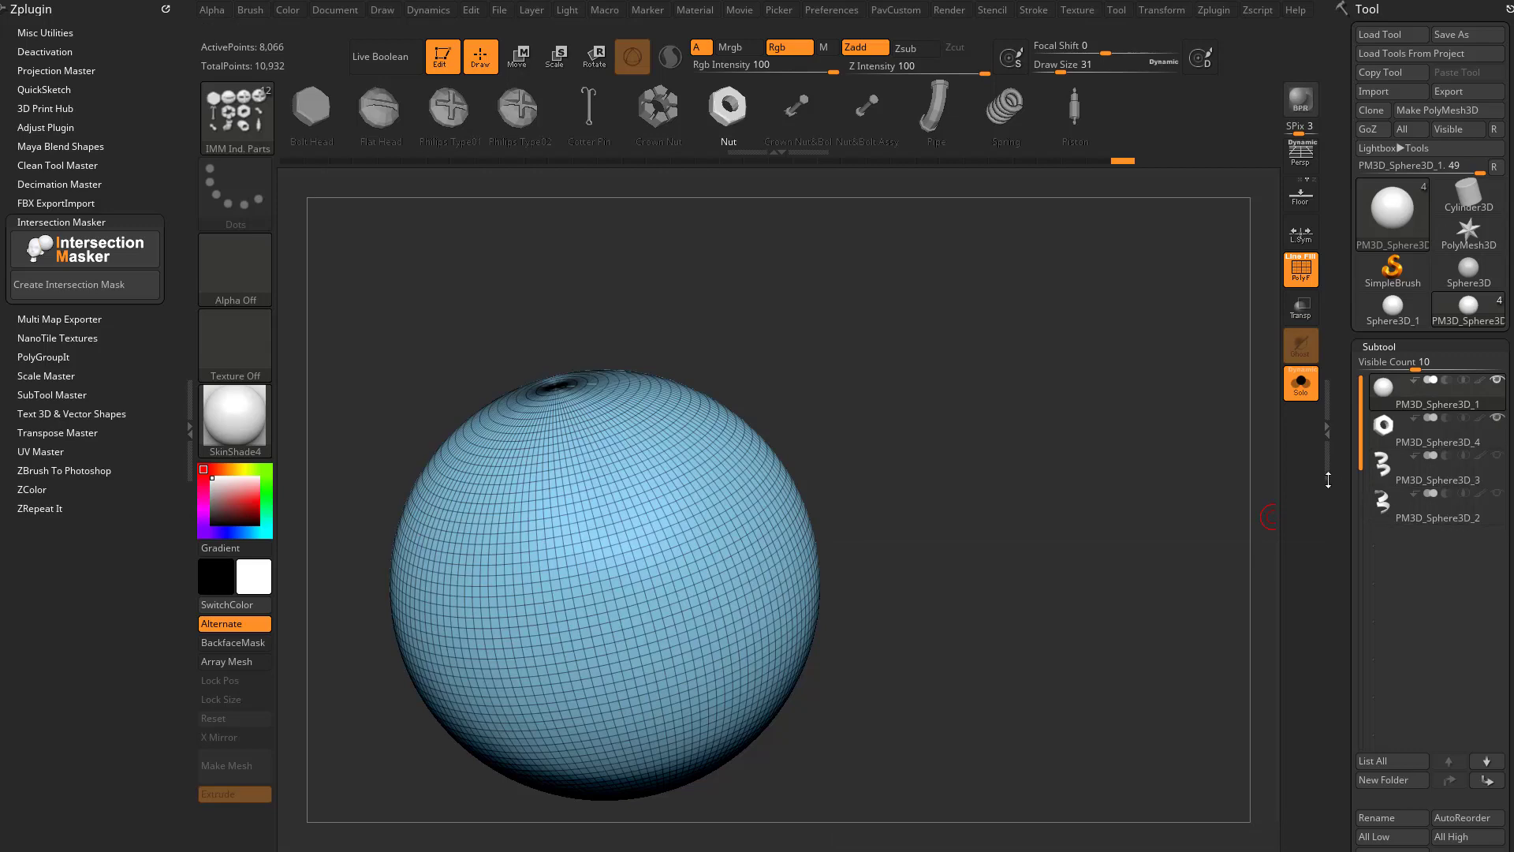
left_click(1300, 388)
Subdivide the sphere three times and set the display to ghost transparency without the polyframe
left_click_drag(1046, 536, 1154, 525)
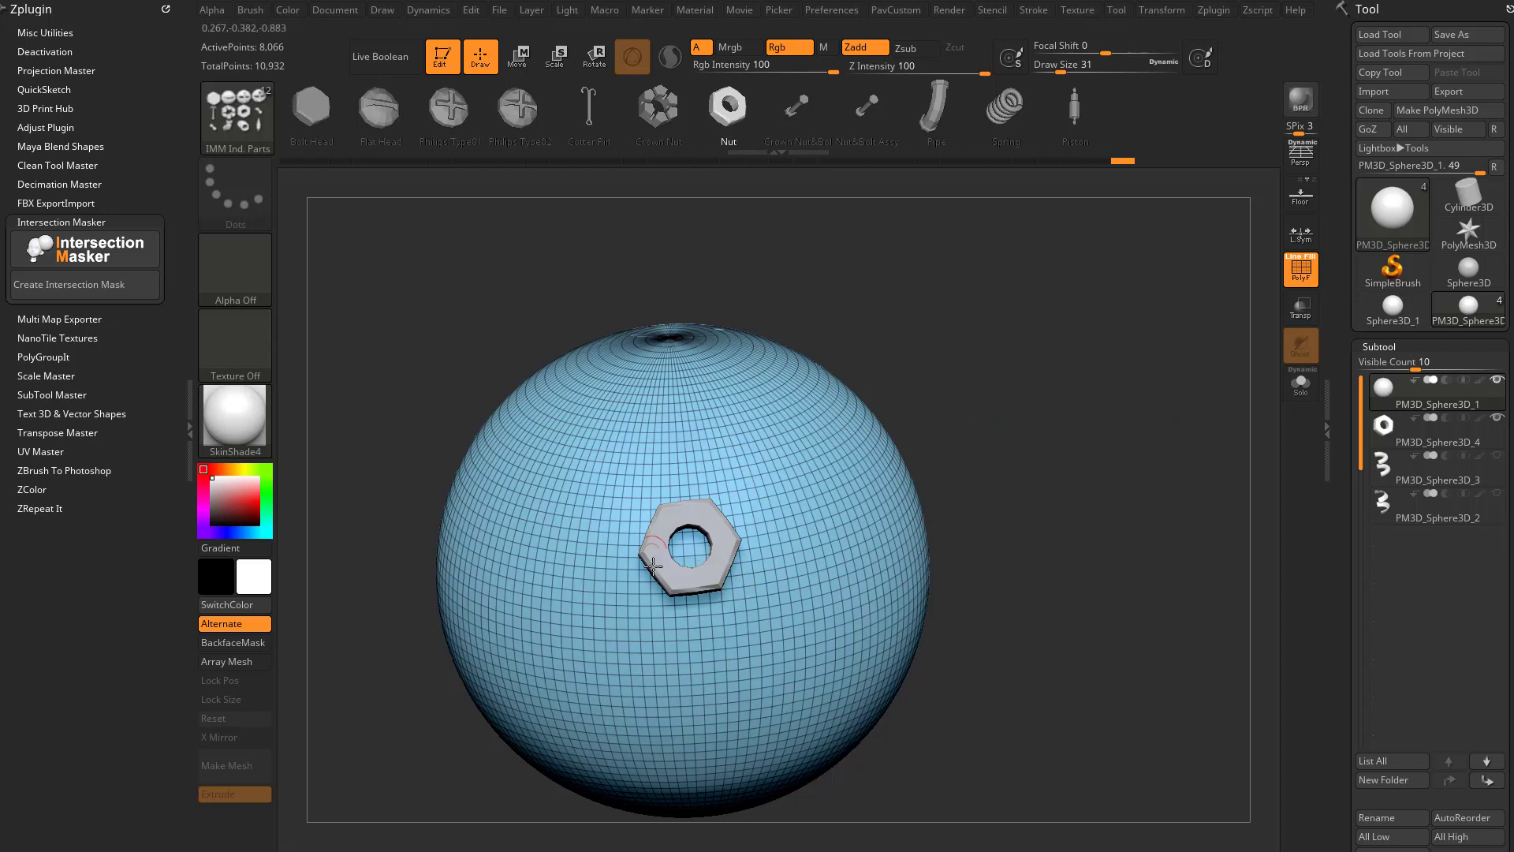
key("d")
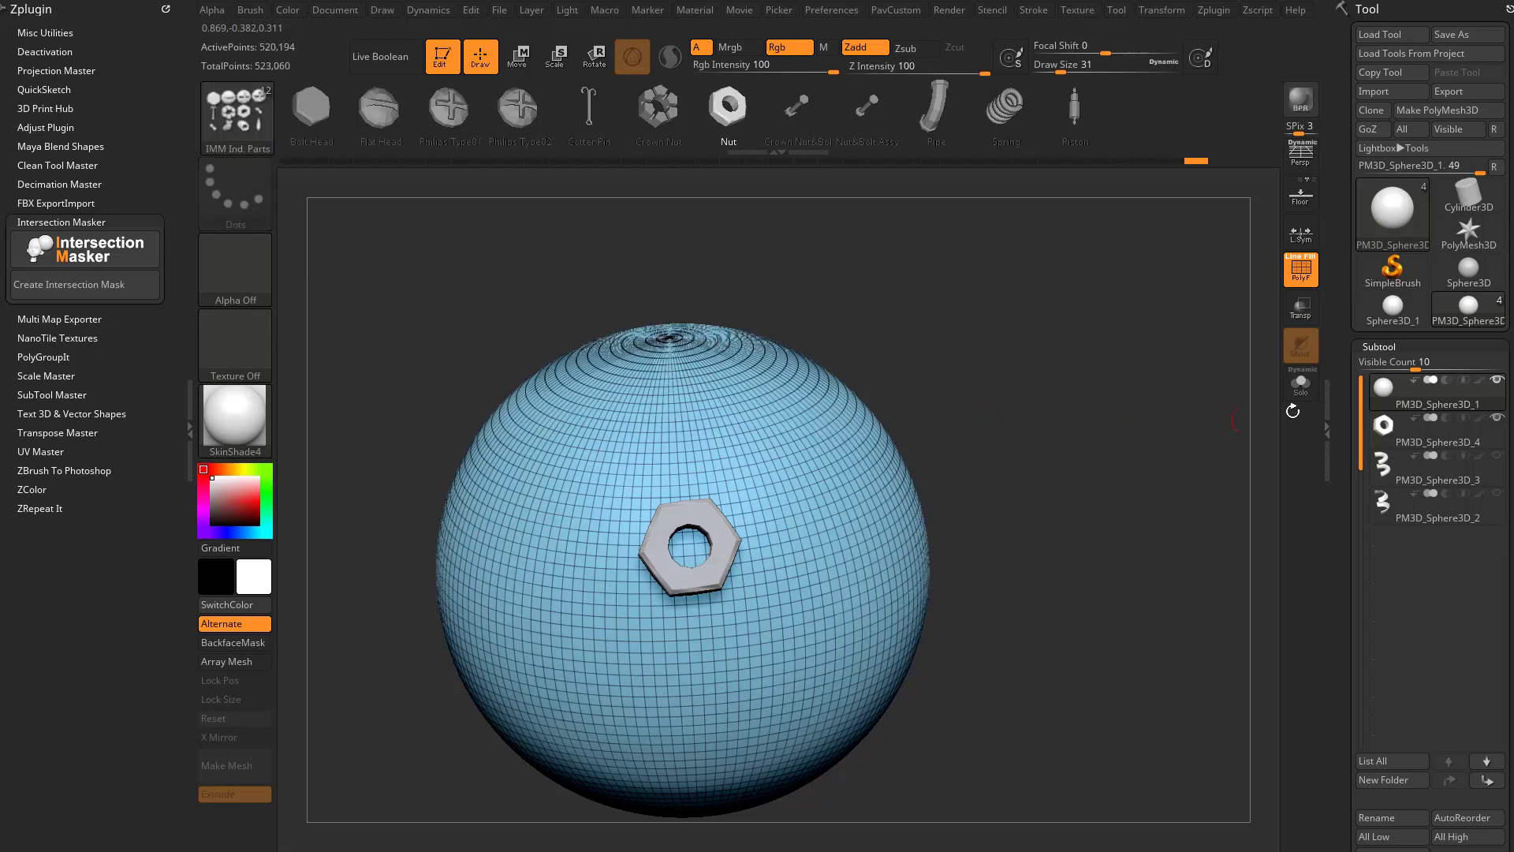
left_click_drag(1133, 497, 1200, 469)
left_click(1300, 307)
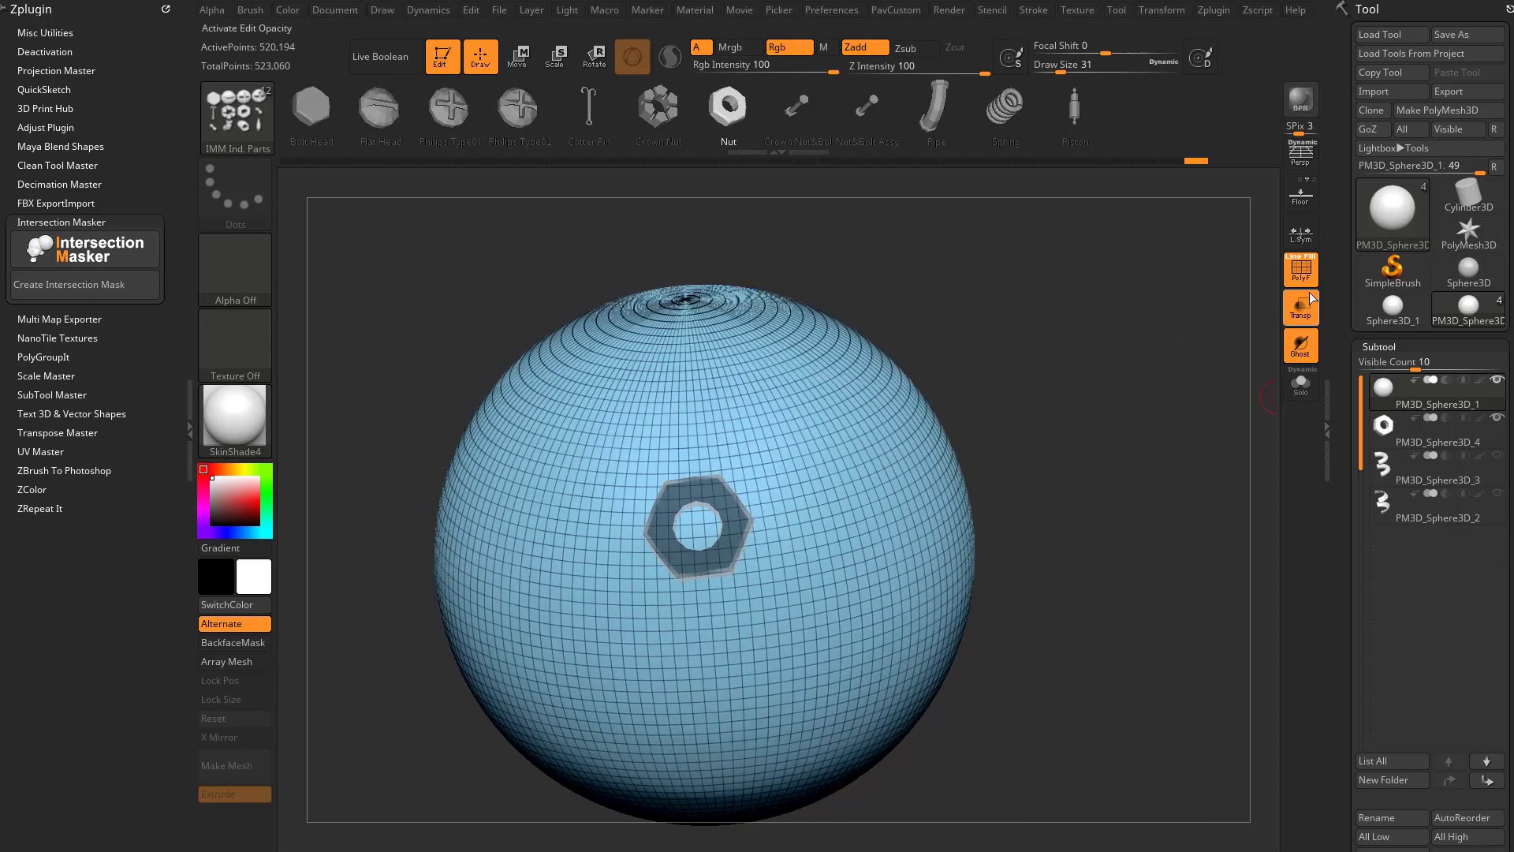
left_click(1300, 273)
left_click_drag(1176, 391, 1170, 400)
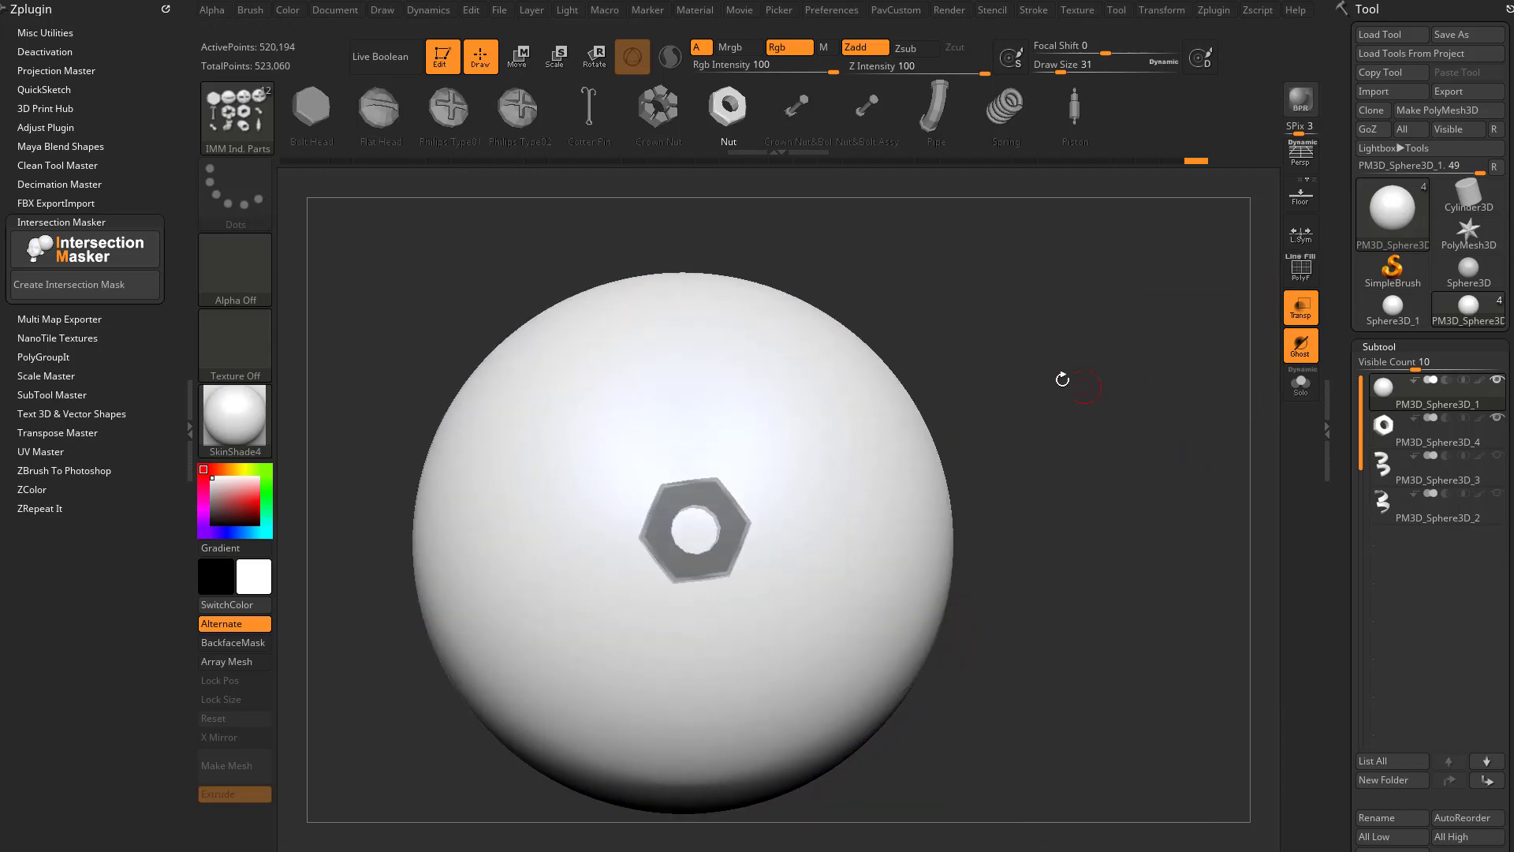
Choose the ZProject brush and turn off both Zadd and Zsub, leaving Rgb active
key("b")
key("p")
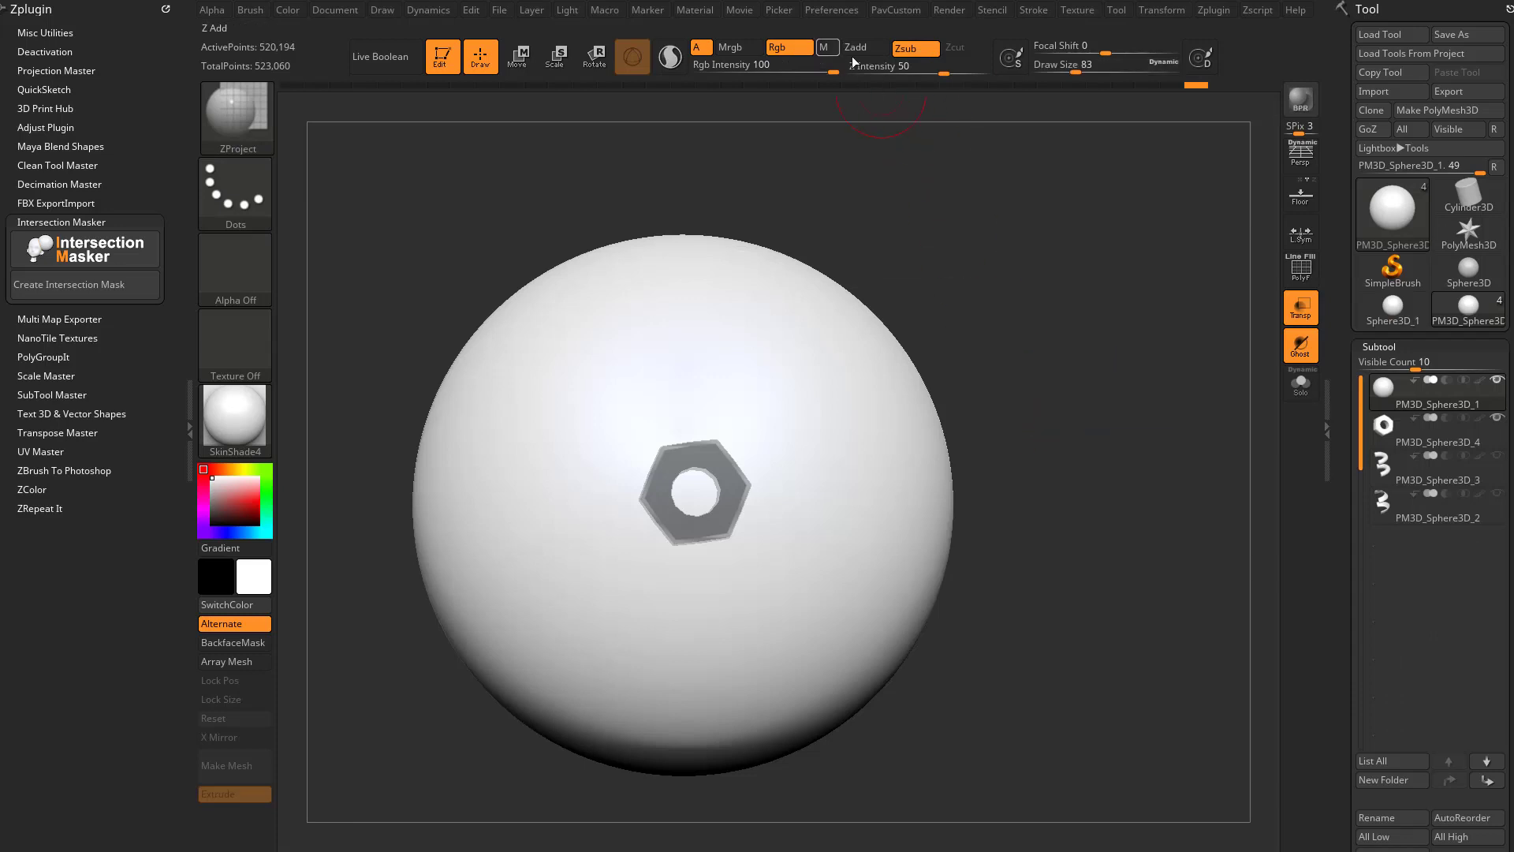
left_click(910, 52)
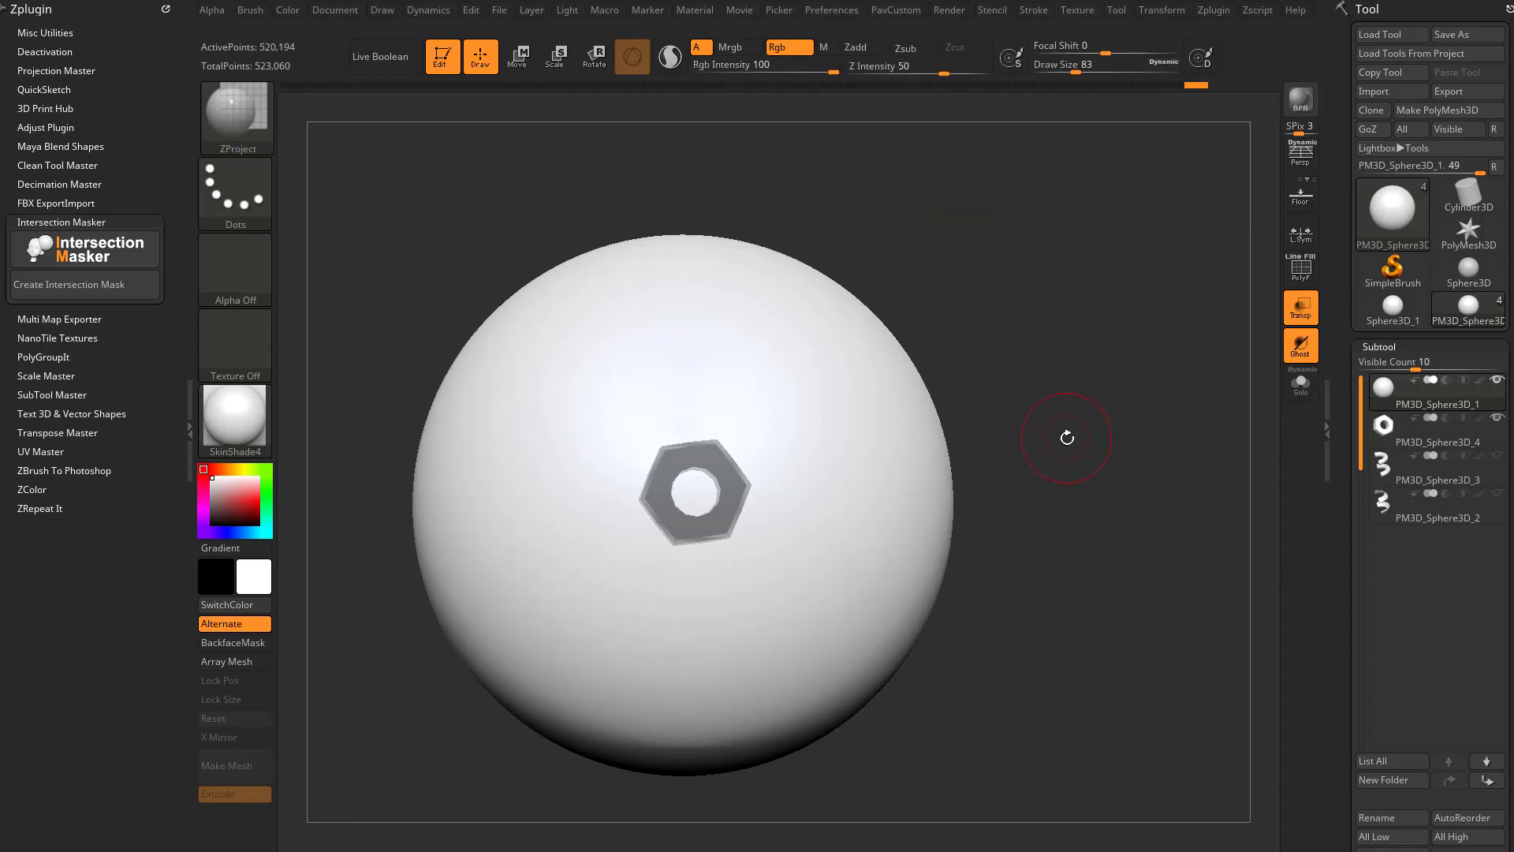
Enable polypaint on the sphere subtool and project the nut's shape as colour onto the sphere
left_click_drag(1062, 433, 1051, 441)
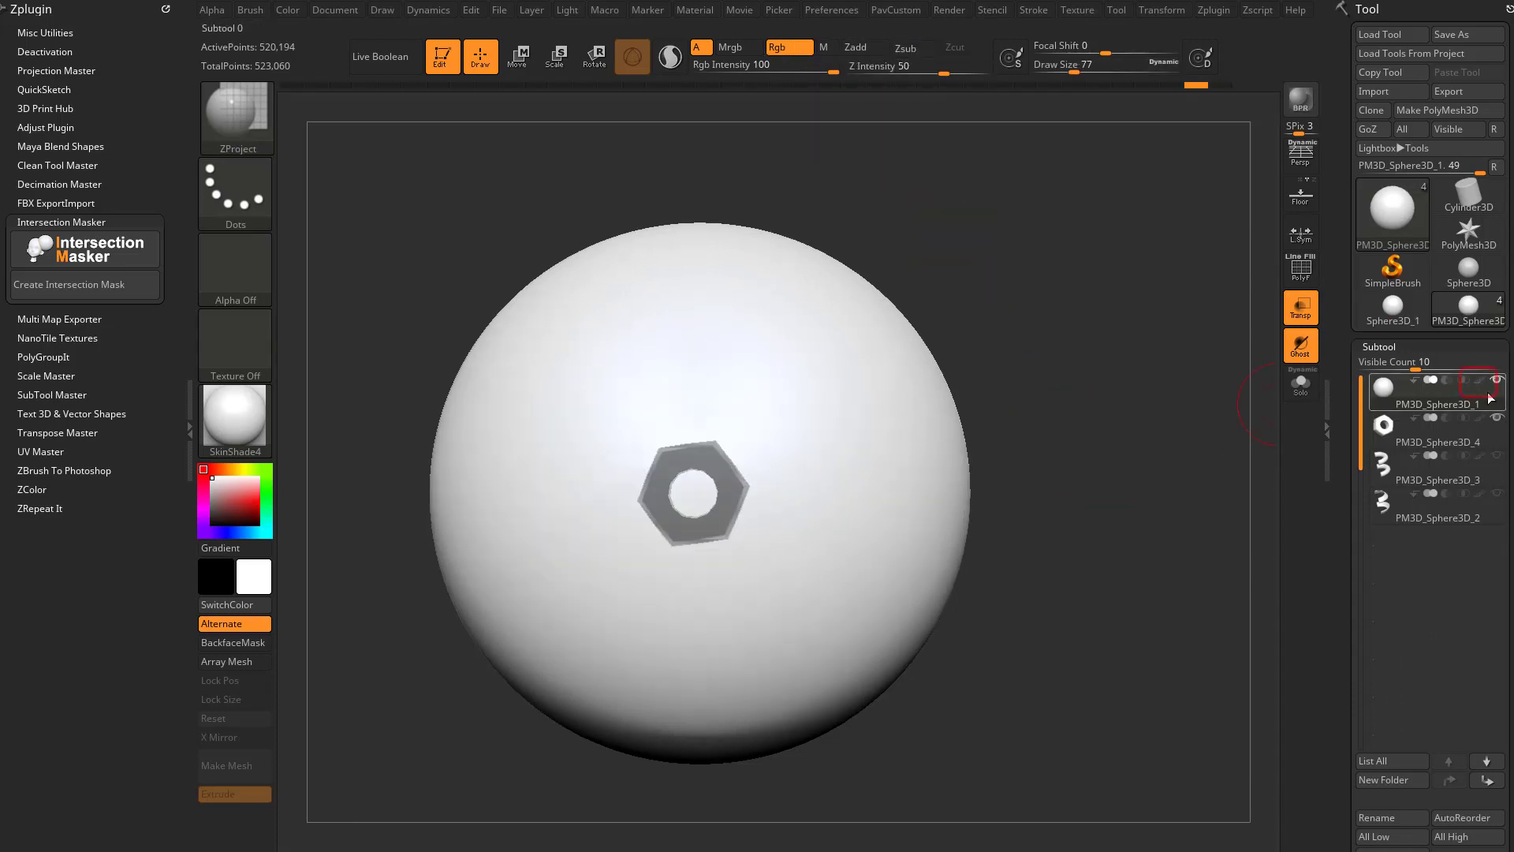
left_click(1477, 383)
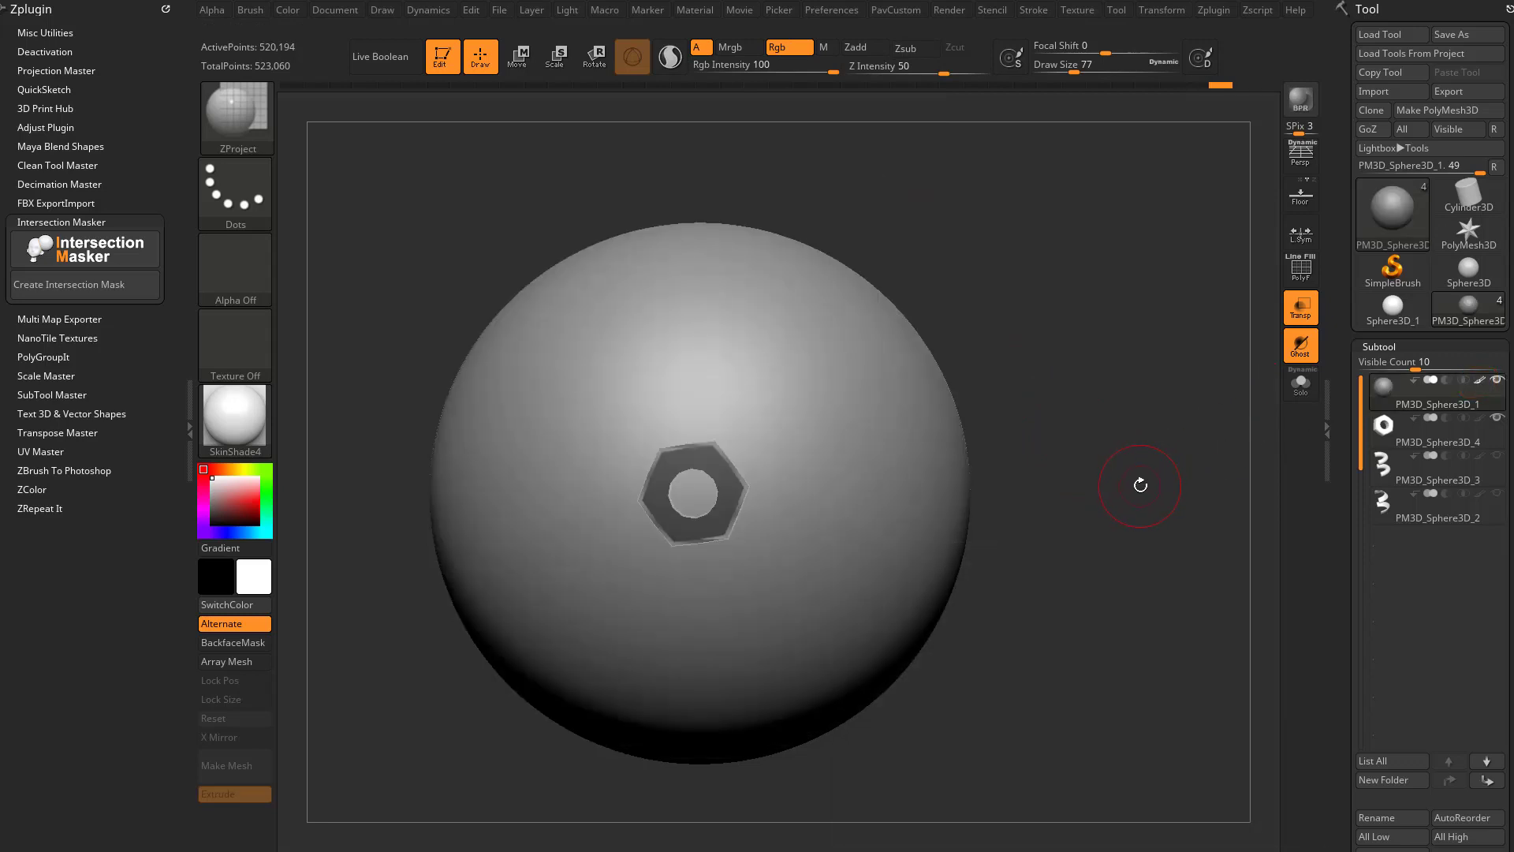
mouse_move(670, 466)
left_mouse_down()
mouse_move(687, 454)
mouse_move(704, 536)
mouse_move(658, 521)
mouse_move(660, 500)
left_mouse_up()
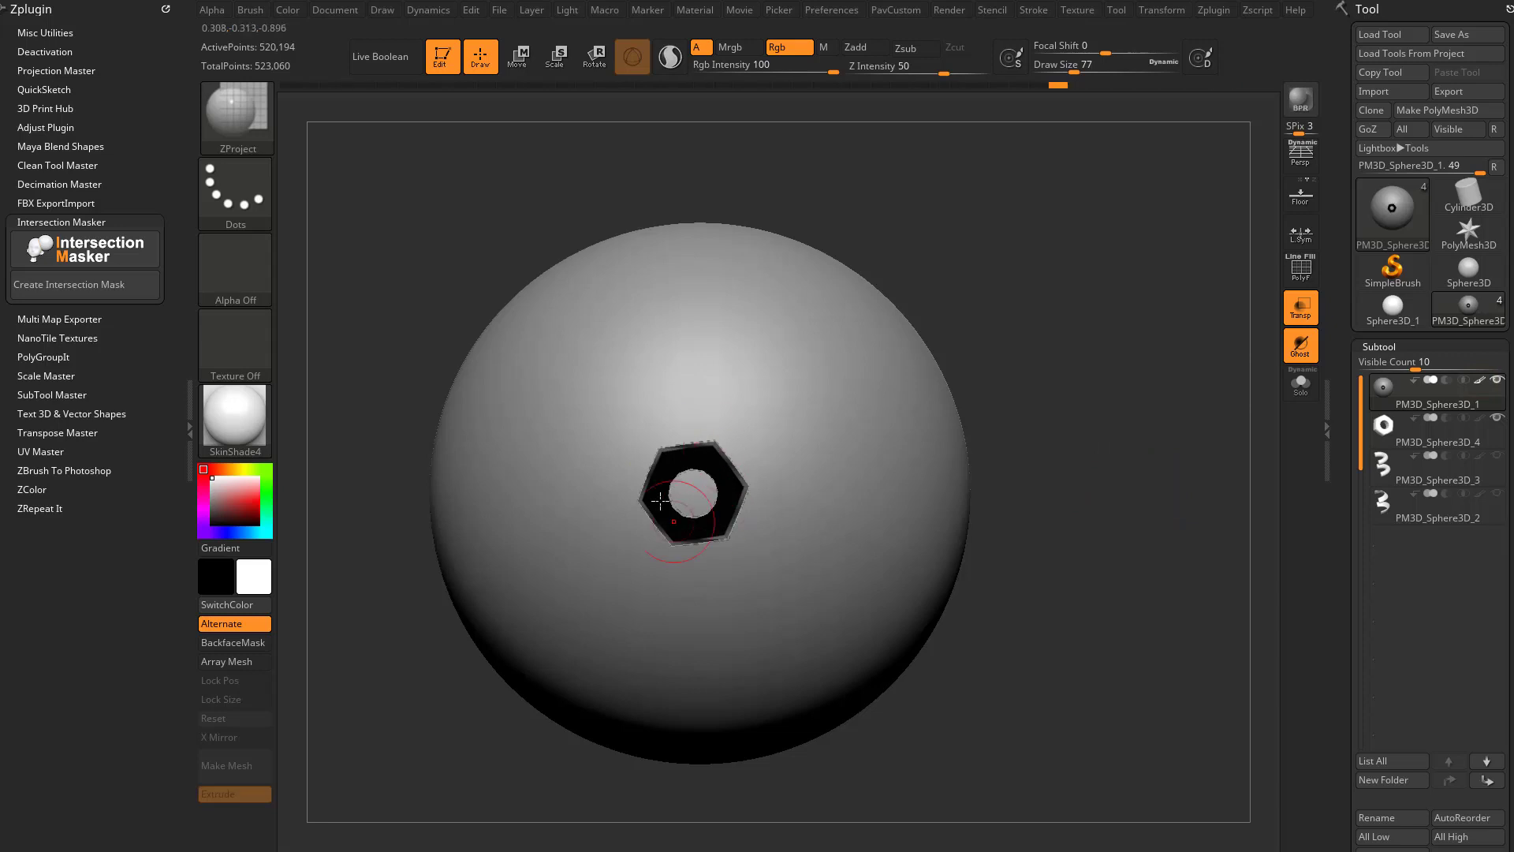
Undo the last projection and project the nut's shape as colour onto the sphere again, viewing the nut face-on
left_click_drag(1067, 394, 1129, 444)
key("ctrl+z")
mouse_move(643, 473)
left_mouse_down()
mouse_move(698, 481)
mouse_move(624, 502)
left_mouse_up()
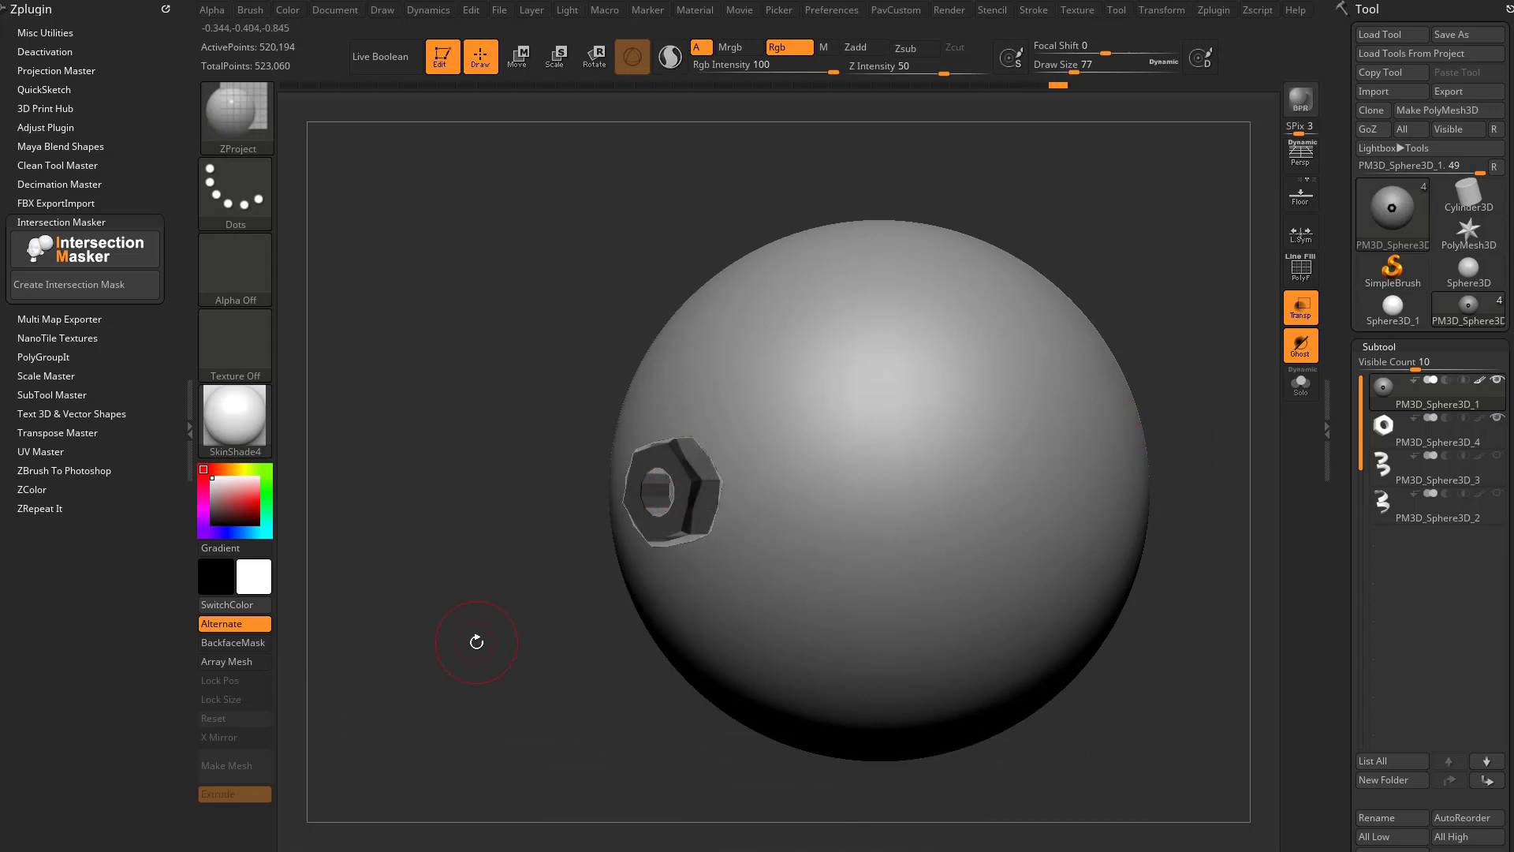
left_click_drag(473, 639, 541, 665)
left_click_drag(1100, 521, 1102, 490)
mouse_move(992, 418)
left_mouse_down()
mouse_move(1032, 424)
mouse_move(1004, 434)
mouse_move(996, 420)
left_mouse_up()
mouse_move(732, 451)
left_mouse_down()
mouse_move(655, 473)
mouse_move(670, 528)
mouse_move(694, 419)
left_mouse_up()
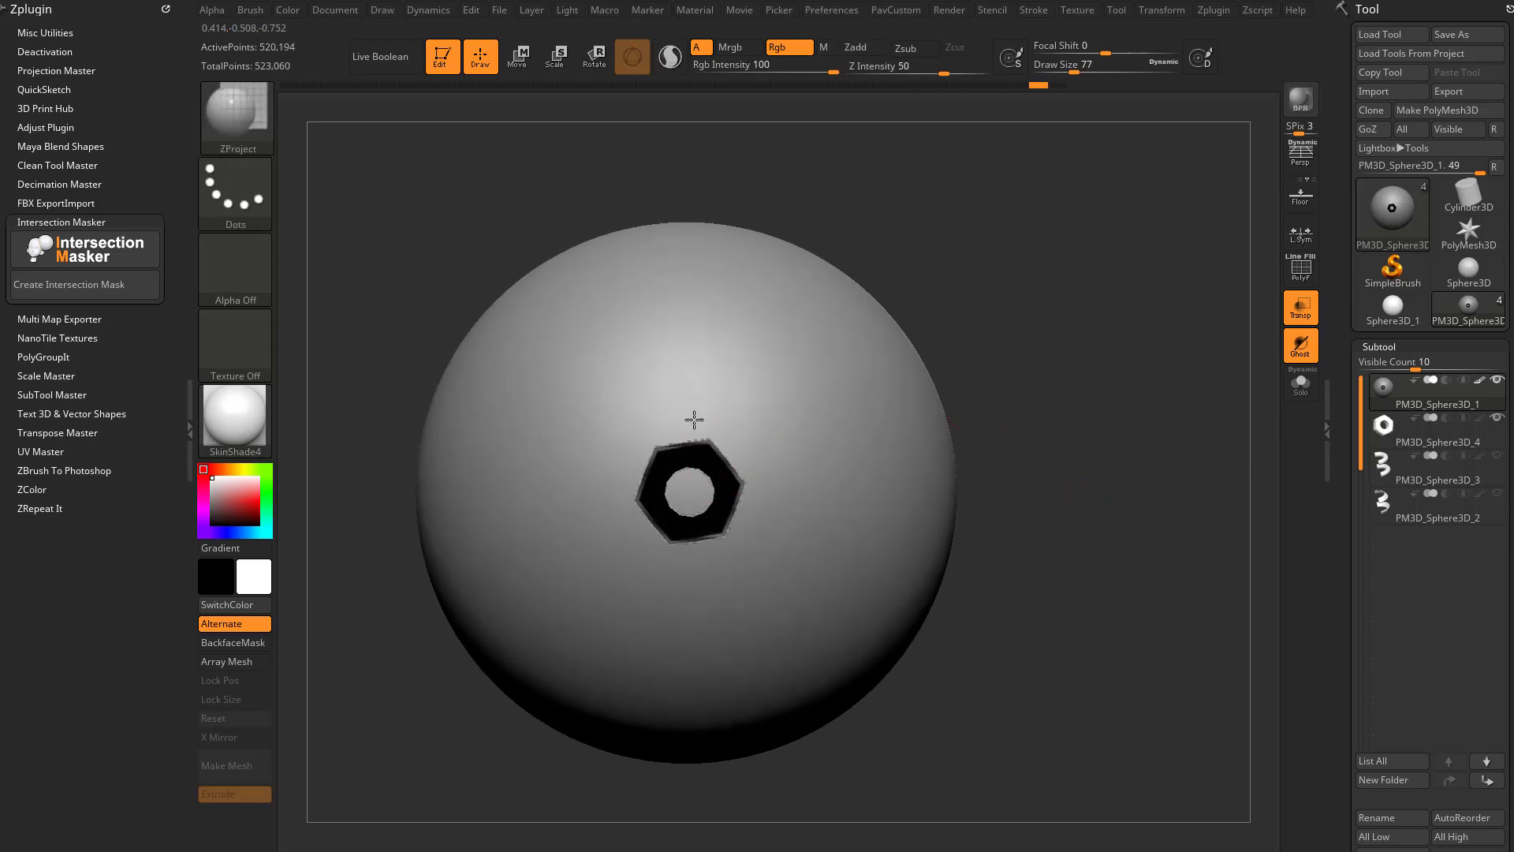
Hide the nut subtool to expose the black shape on the sphere, and set the draw size to 29
left_click(1500, 419)
left_click_drag(1140, 499, 1163, 524, "alt")
left_click_drag(1148, 459, 1203, 448, "alt")
key("s")
left_click(1133, 460)
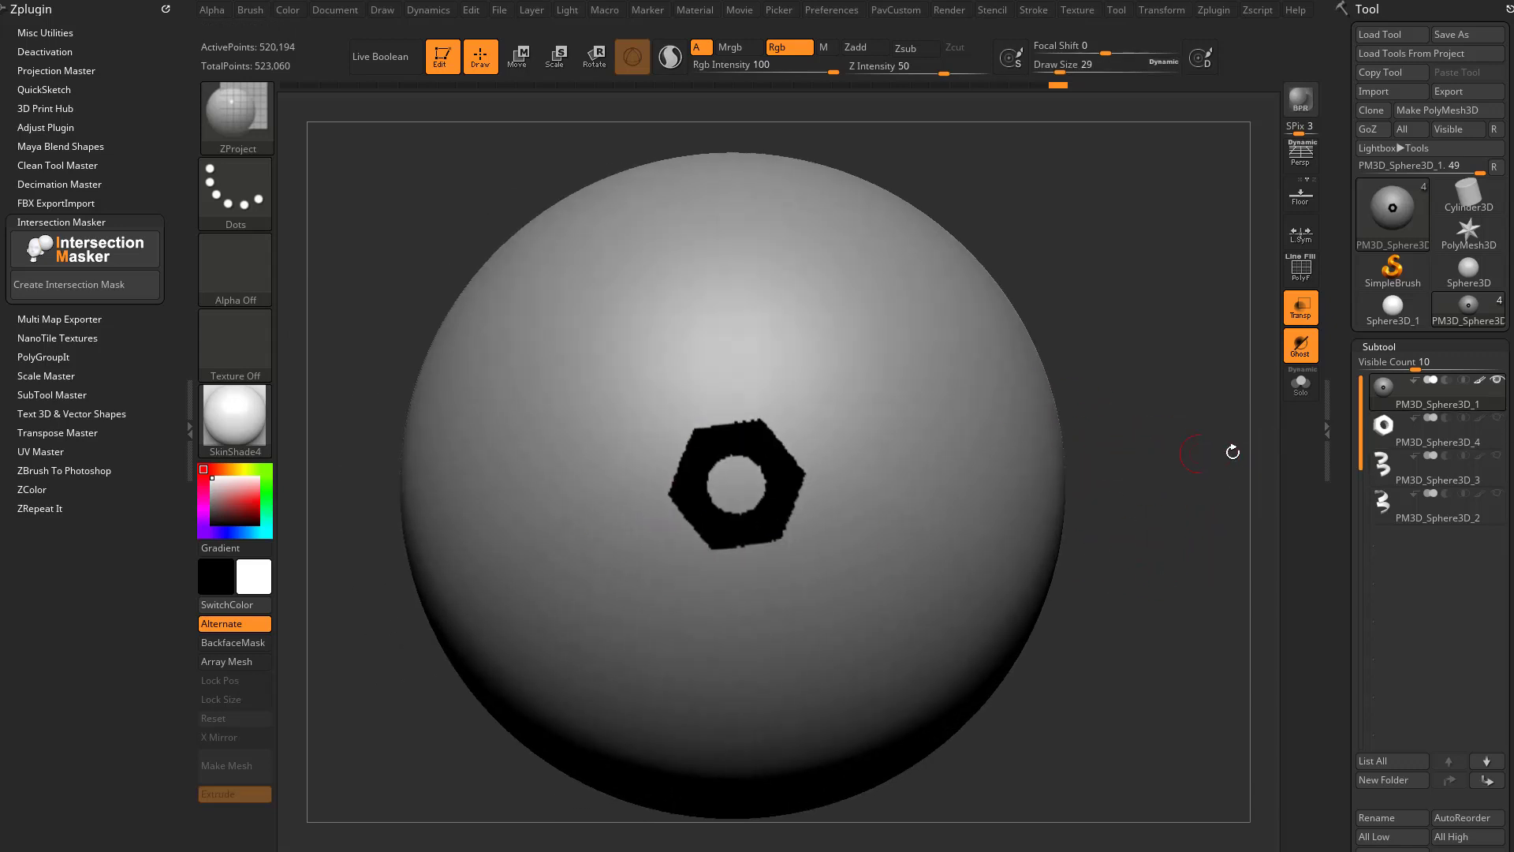
Mask the sphere with Mask By Polypaint, sampling the black of the projected nut shape as the colour to mask
left_click_drag(1345, 577, 1349, 334)
left_click_drag(1353, 636, 1358, 332)
left_click_drag(1357, 727, 1355, 565)
left_click(1367, 680, "shift")
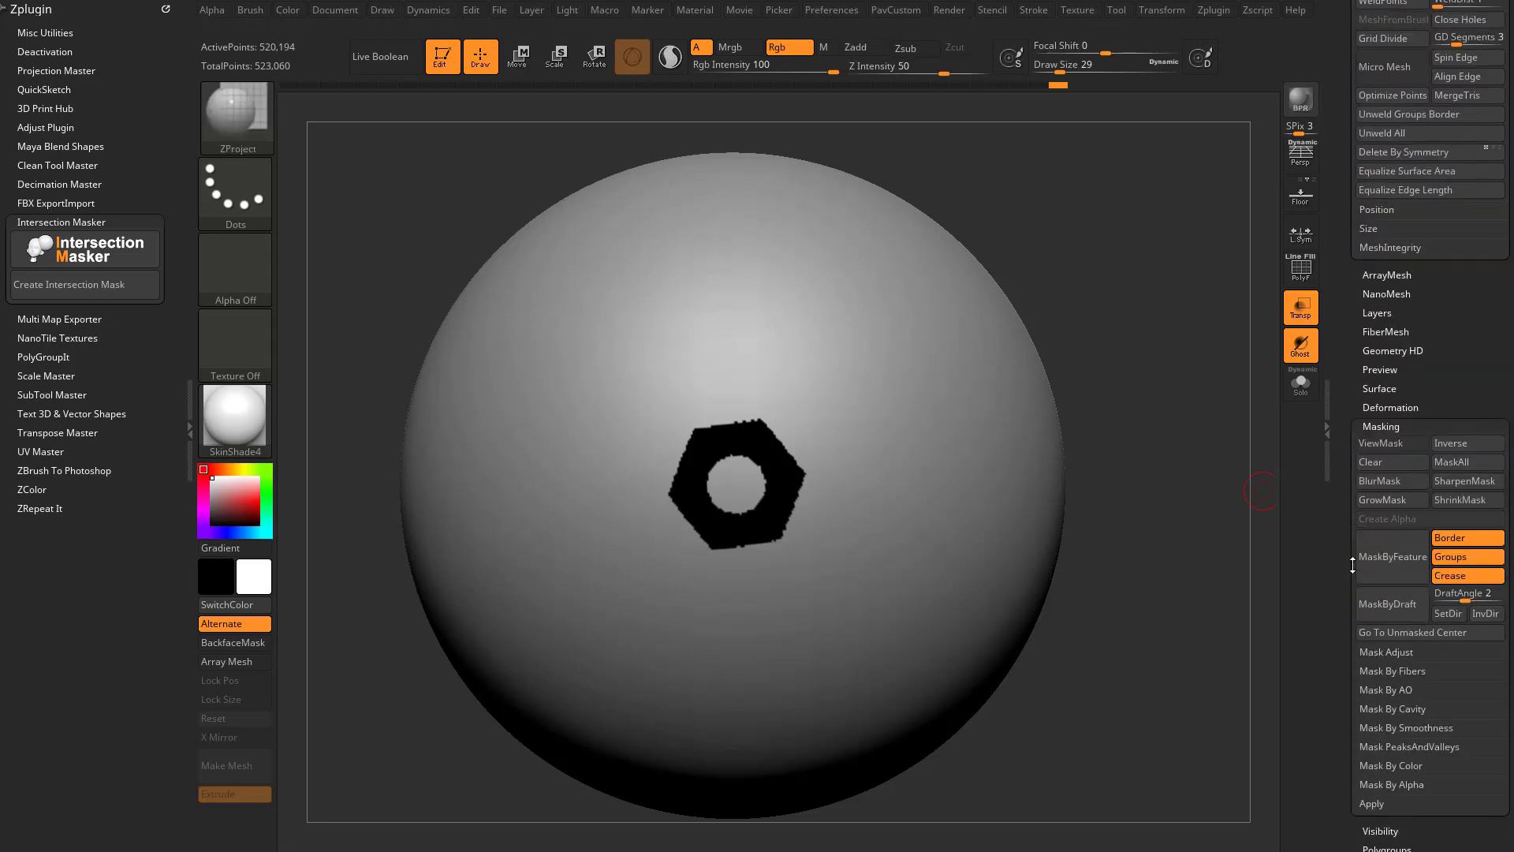
left_click(1374, 764, "shift")
left_click_drag(1355, 834, 1357, 639)
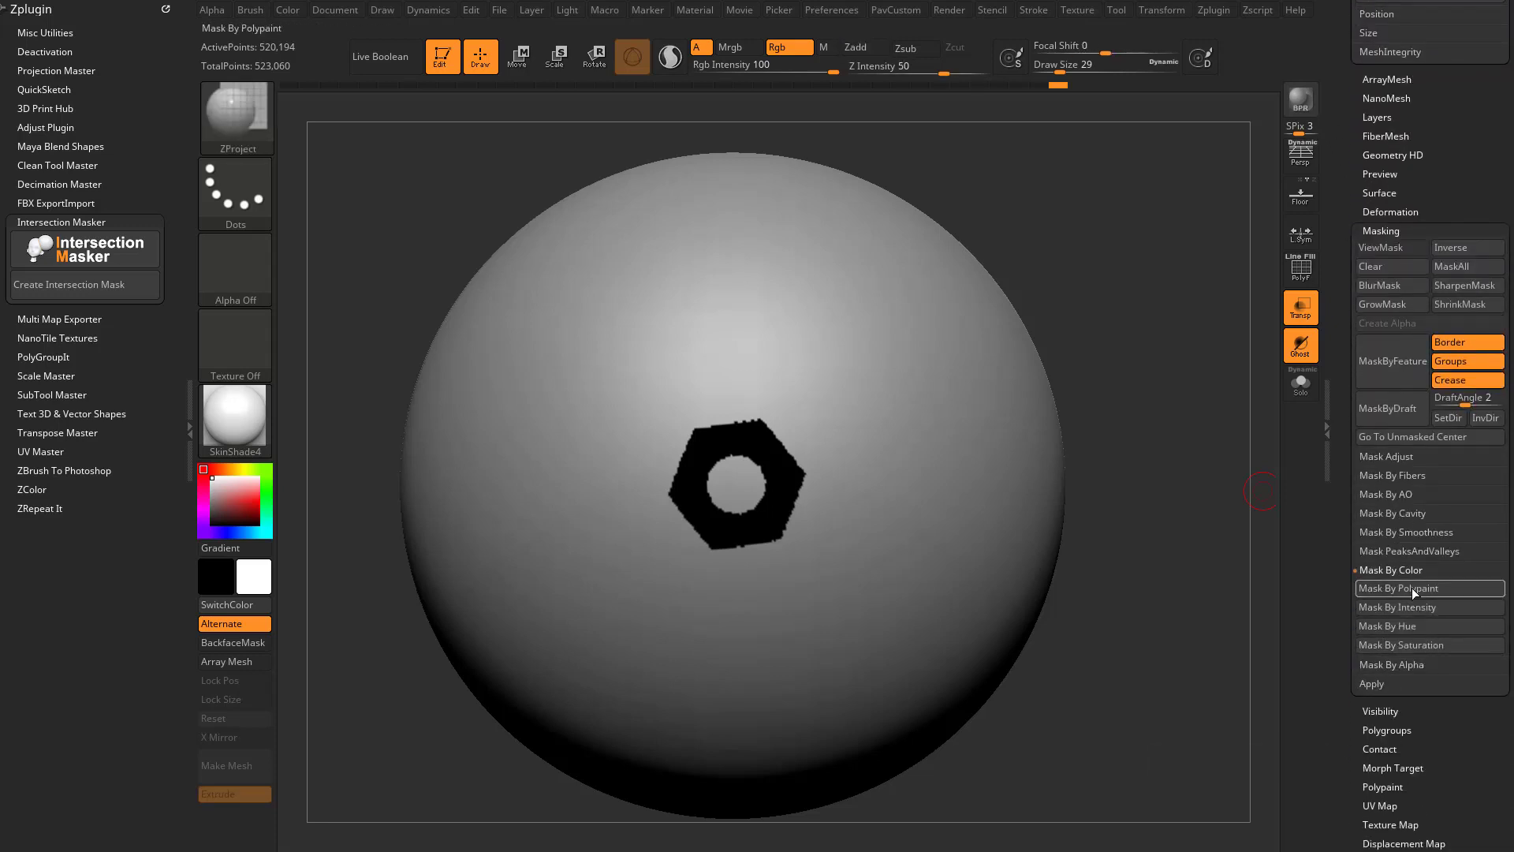
left_click(1414, 589)
left_click_drag(1333, 330, 1153, 410)
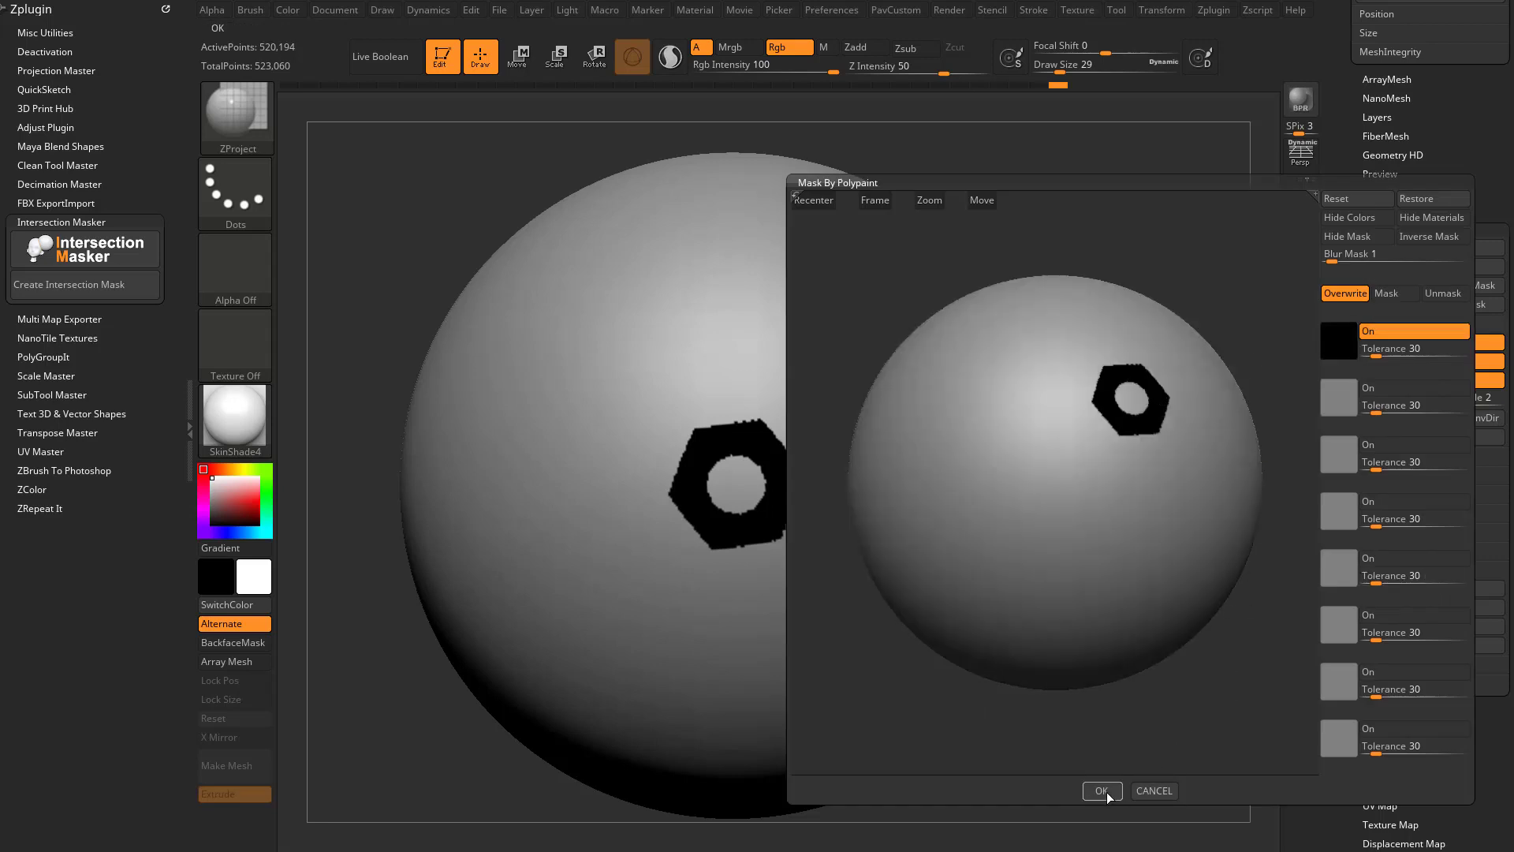
left_click(1155, 791)
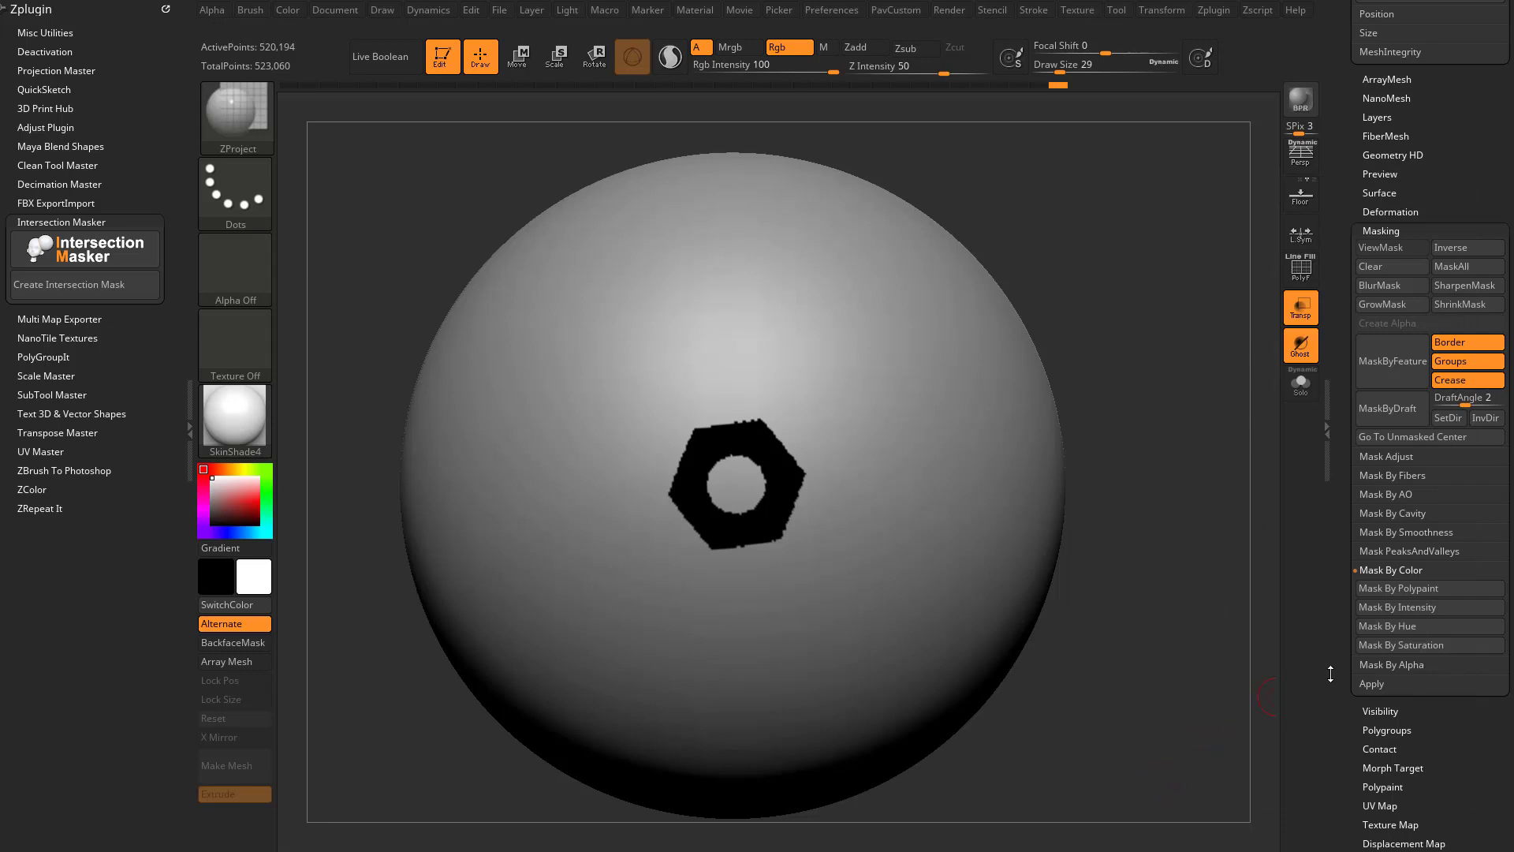
Turn on mask display and disable polypaint on the sphere subtool so only the nut-shaped mask shows
key("ctrl+h")
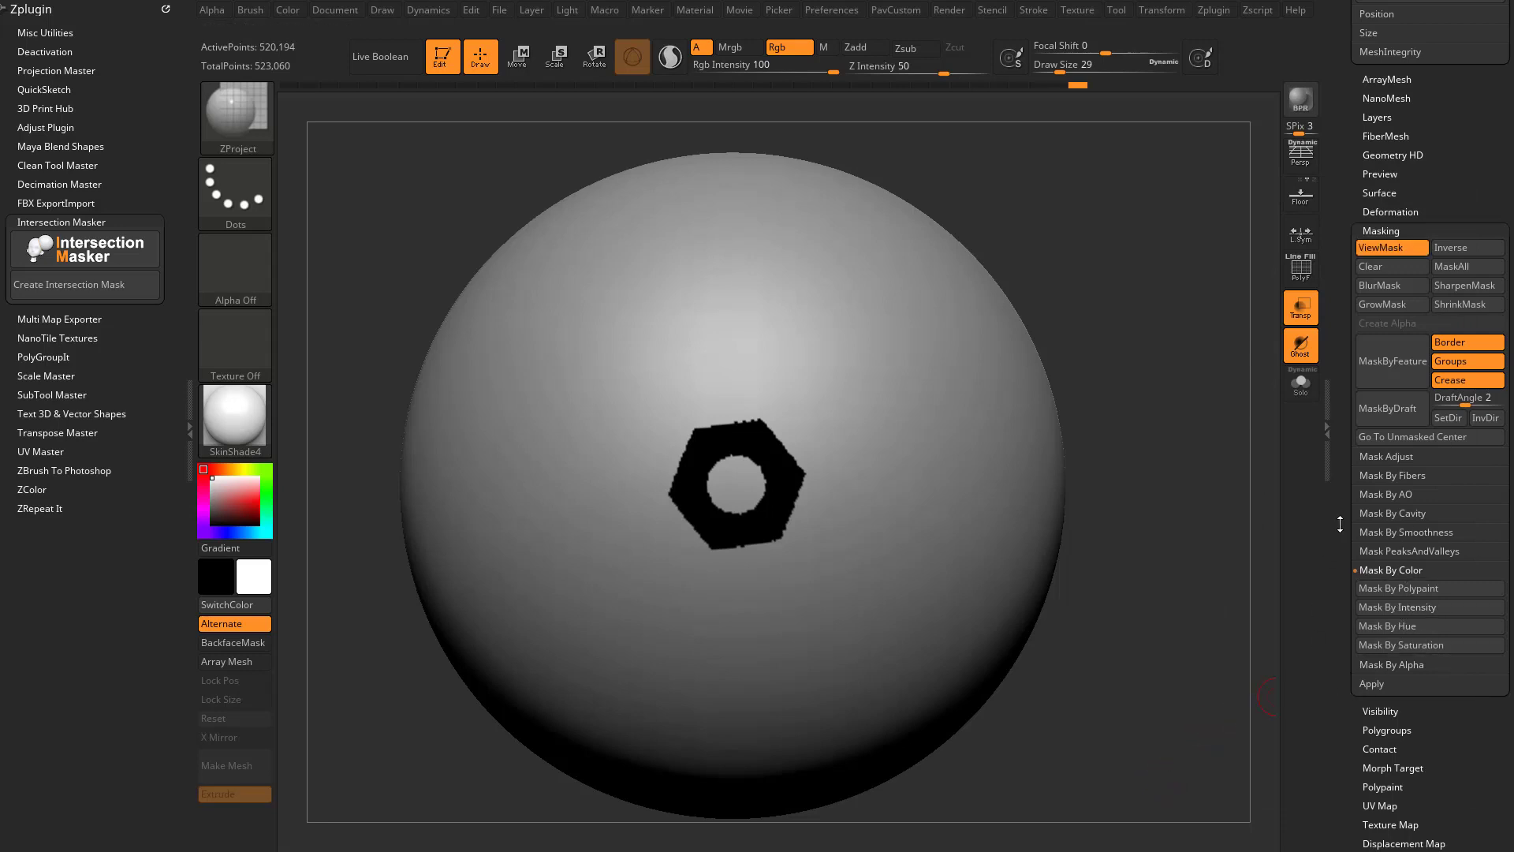
left_click_drag(1344, 514, 1328, 838)
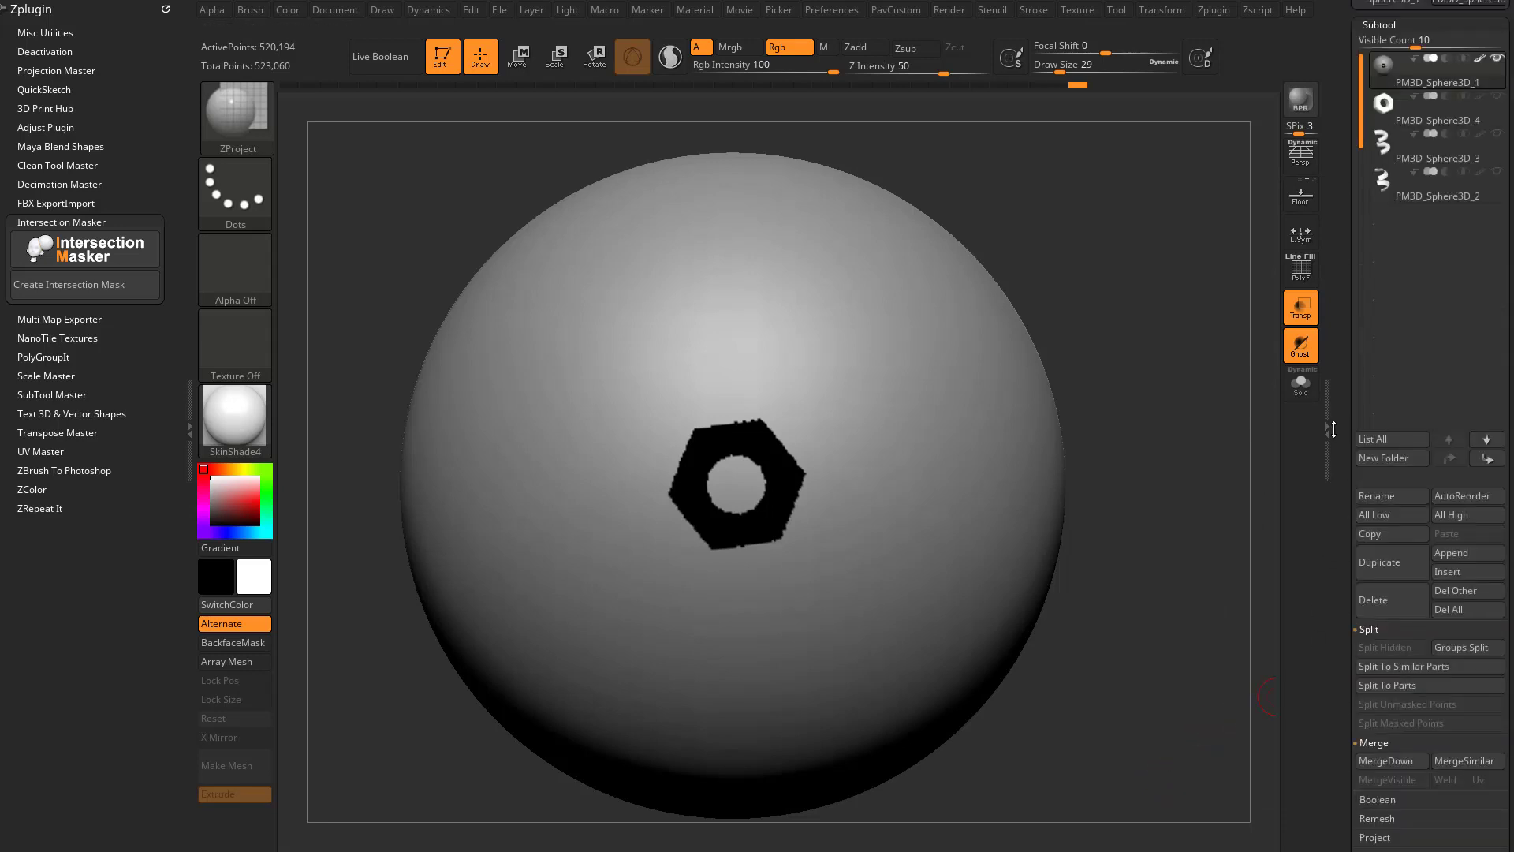
left_click_drag(1333, 430, 1341, 594)
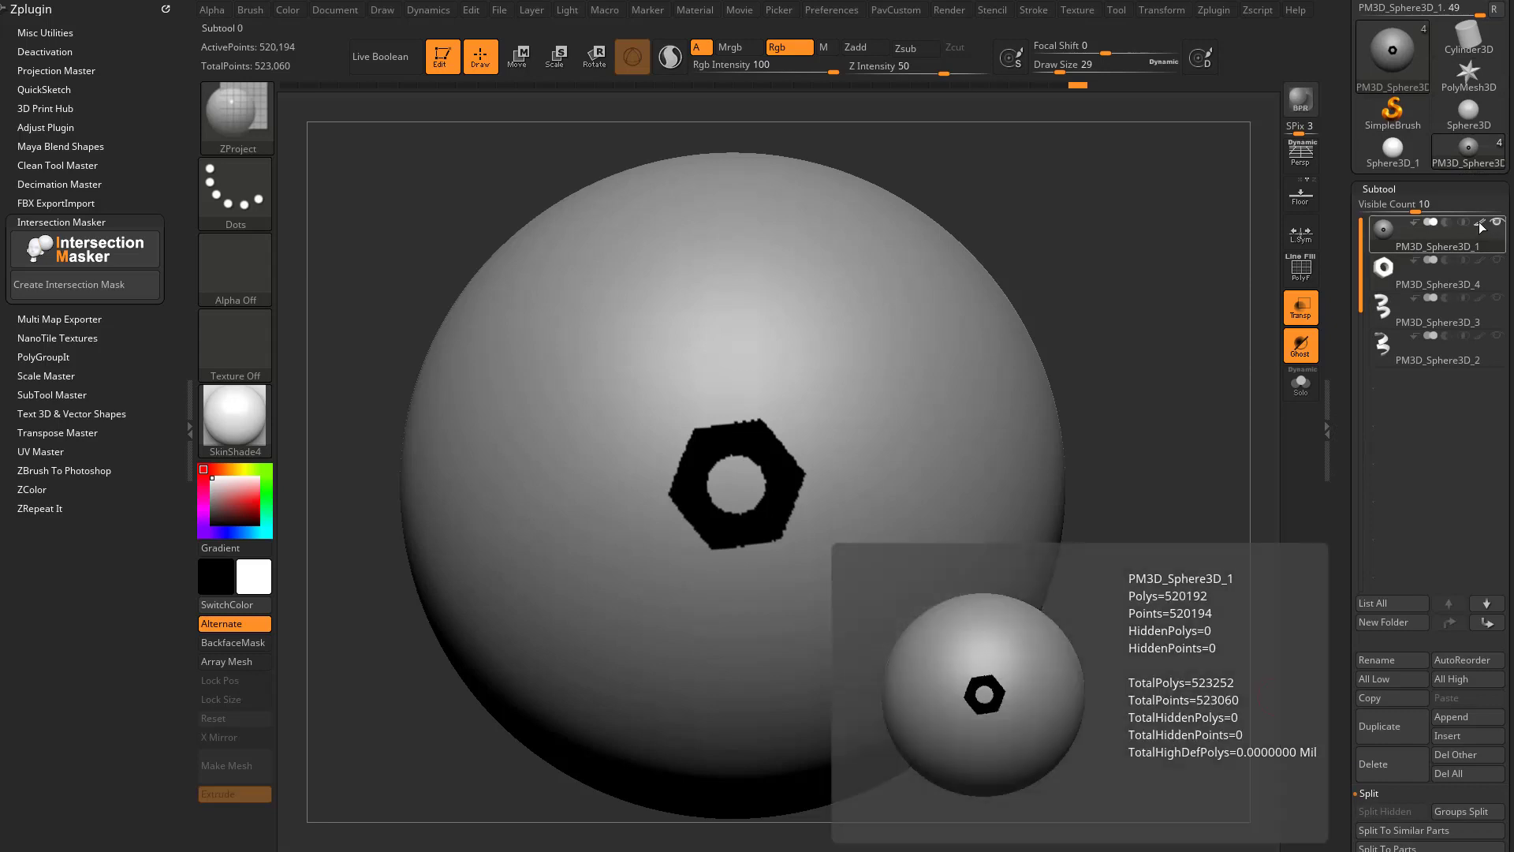
left_click(1479, 226)
mouse_move(1136, 447)
left_mouse_down()
mouse_move(1191, 433)
mouse_move(1149, 441)
left_mouse_up()
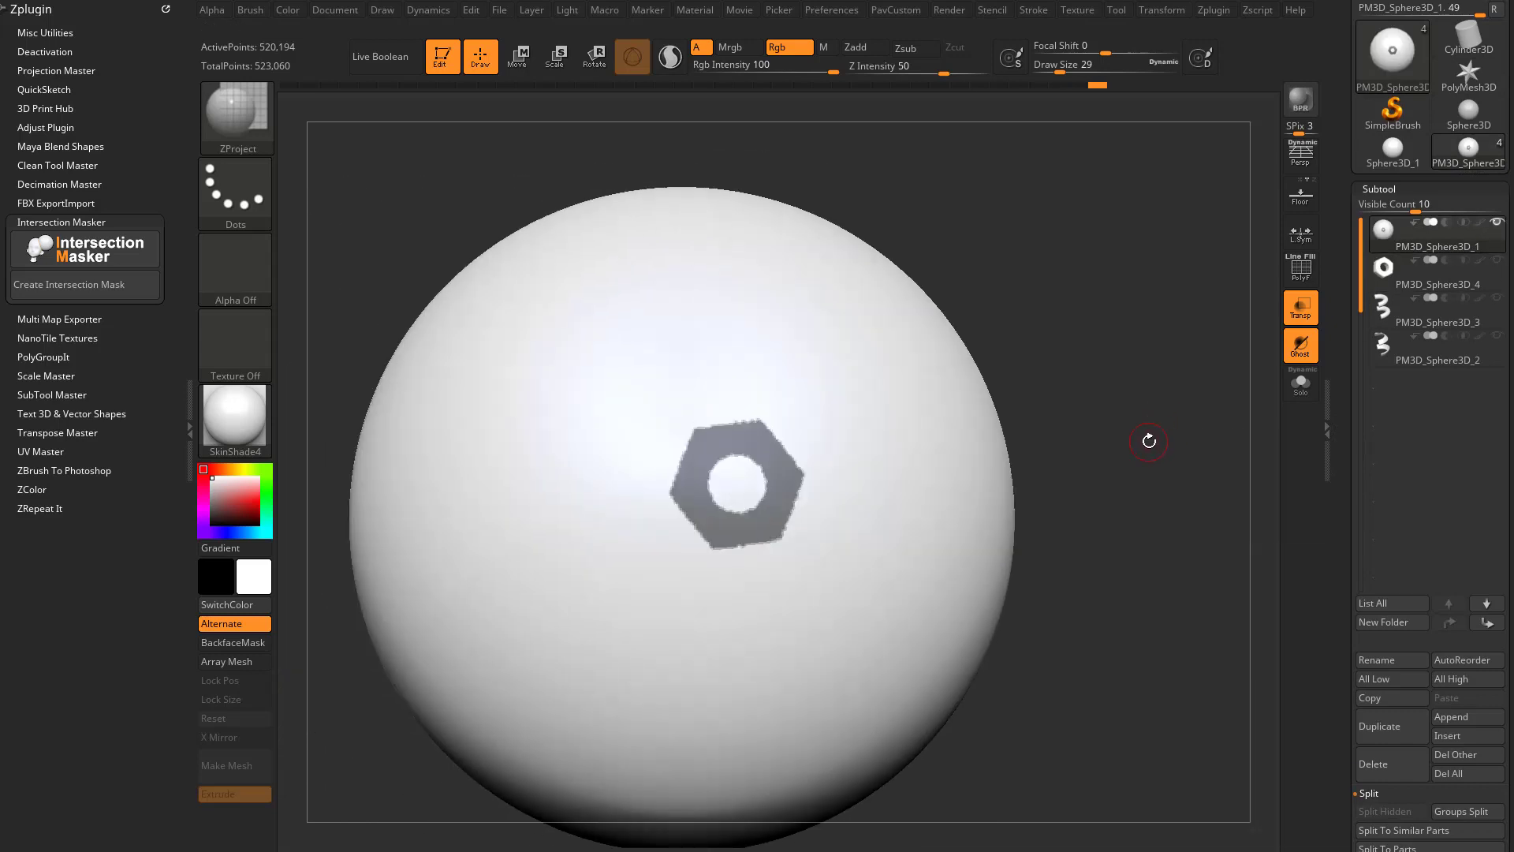